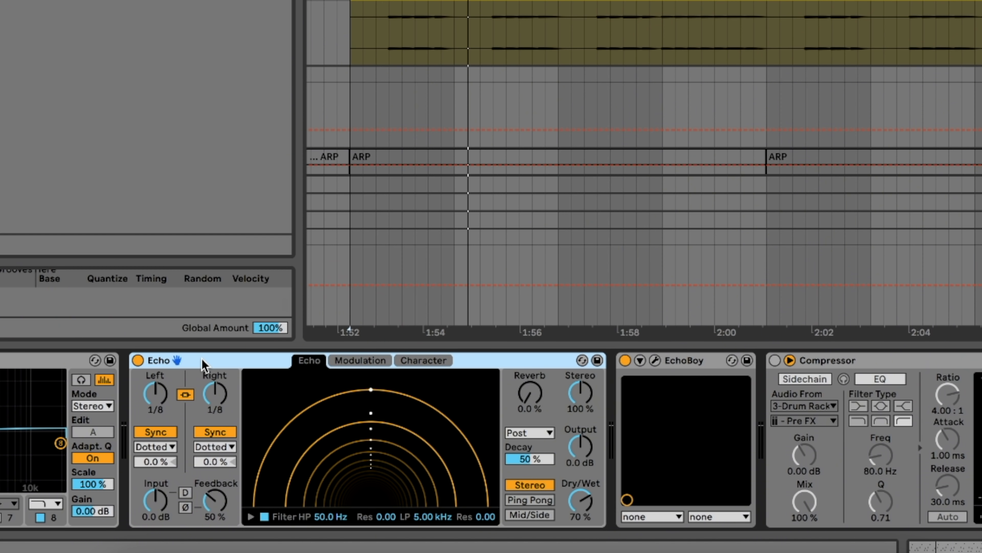
Lower the Echo device's Dry/Wet to 55%
left_click(203, 362)
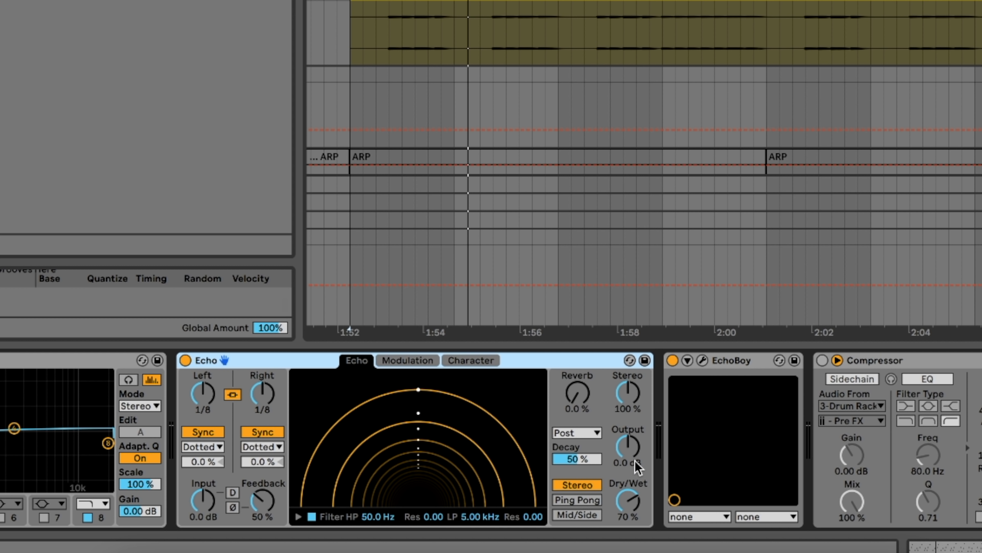
left_click_drag(628, 500, 628, 501)
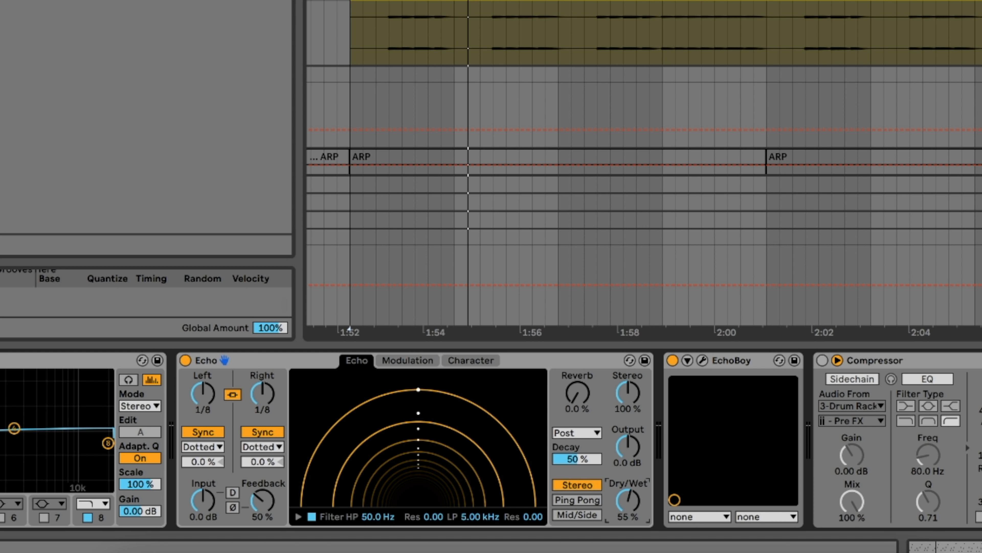
Open the EchoBoy plug-in and browse its preset categories, including Rhythmic and Reverbs & Spaces
left_click(702, 361)
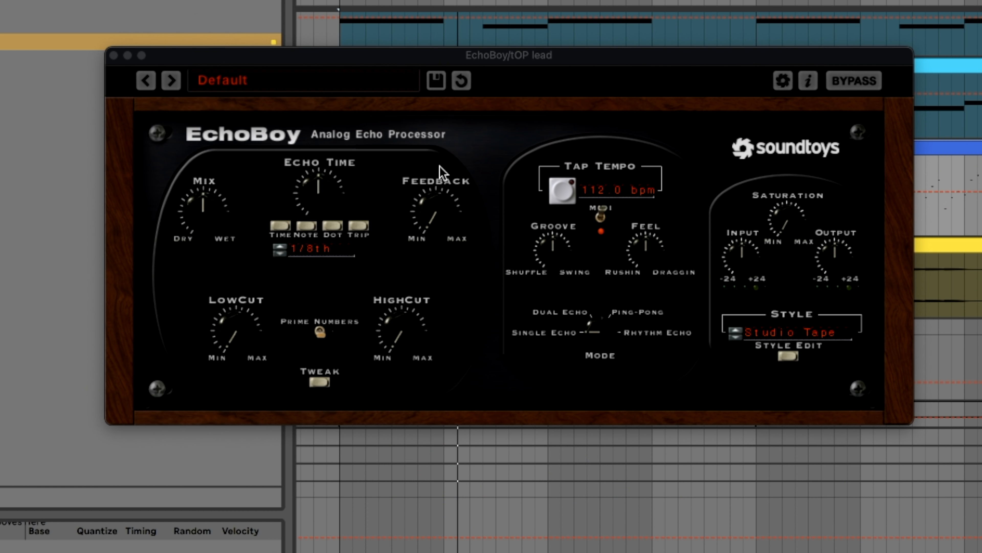
left_click(405, 143)
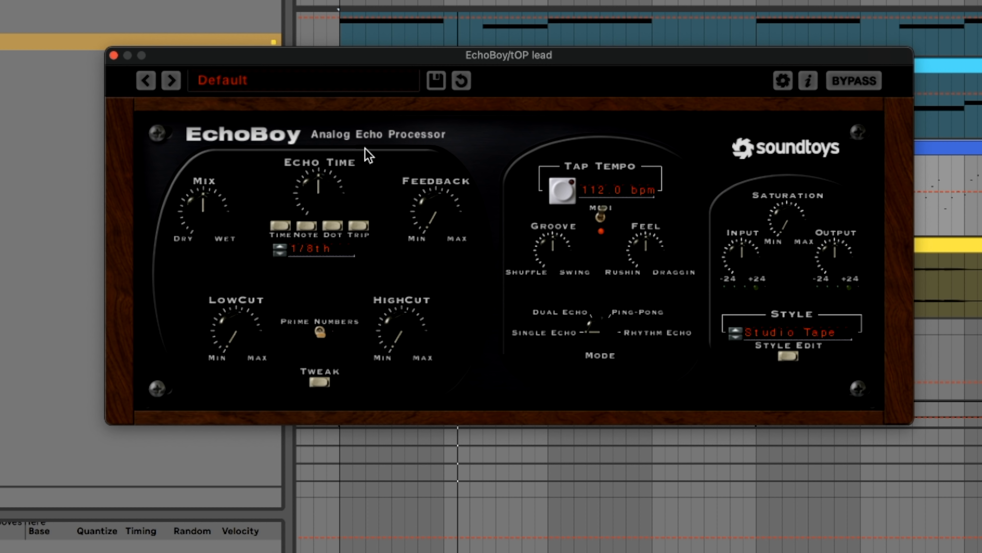
left_click(202, 81)
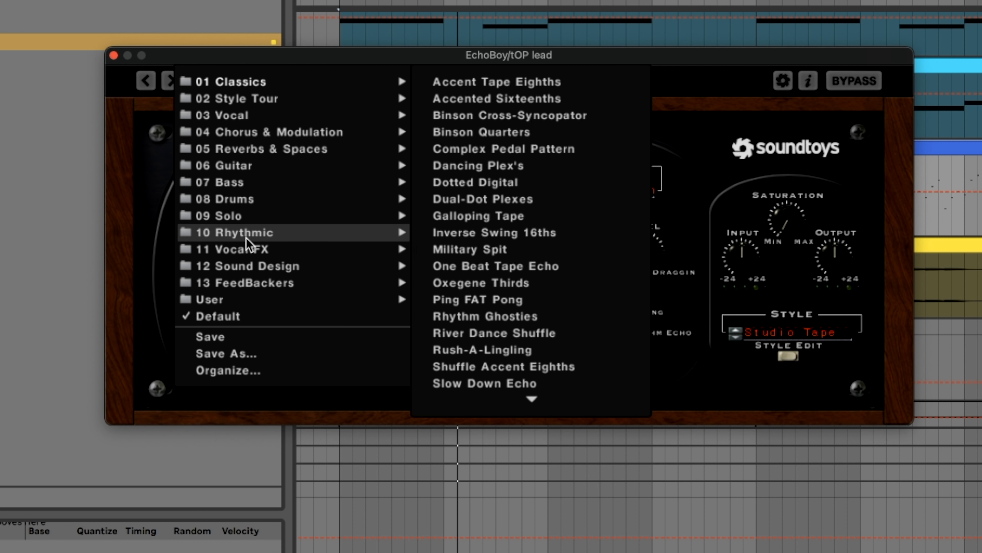
mouse_move(262, 285)
mouse_move(259, 154)
mouse_move(502, 402)
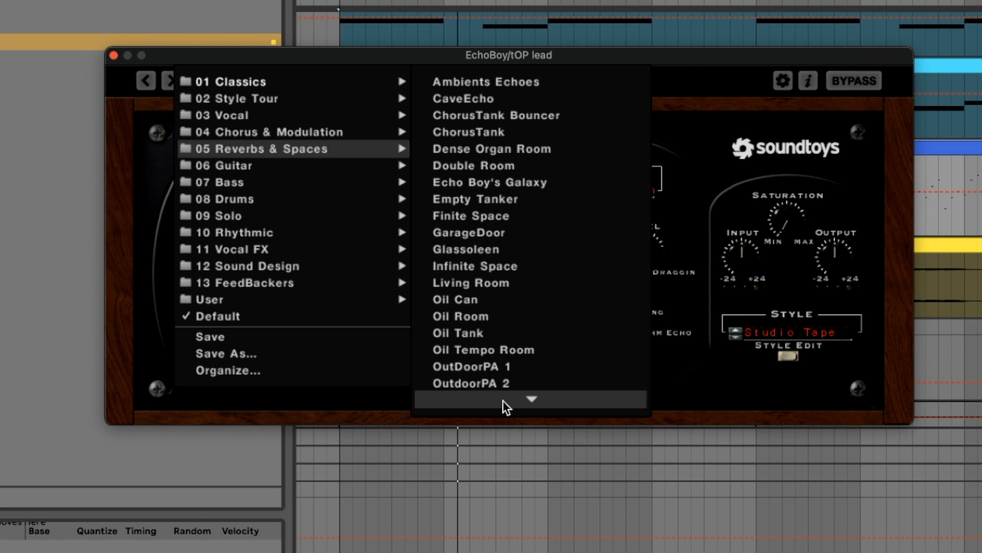
left_click(711, 106)
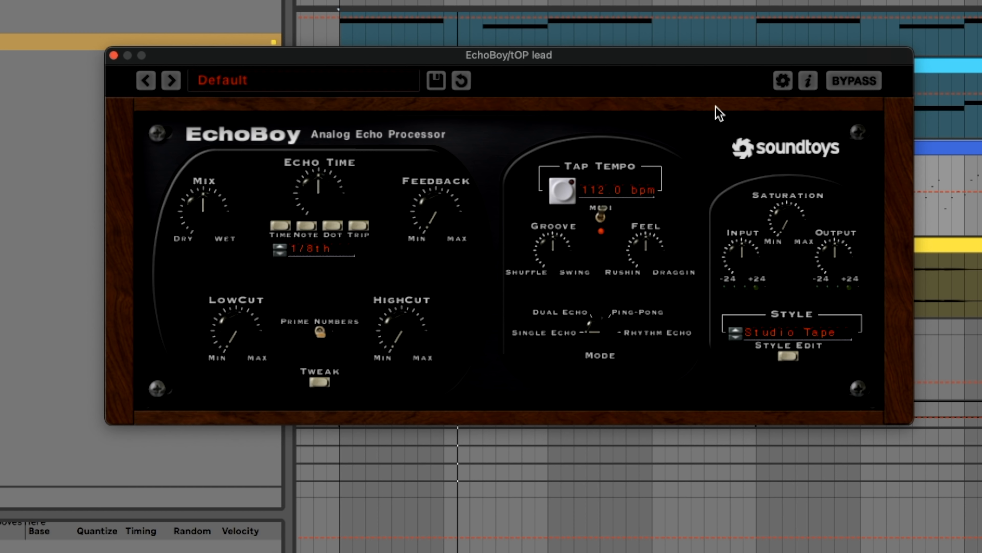
Look through EchoBoy's available echo styles without changing the current Studio Tape style
left_click(775, 327)
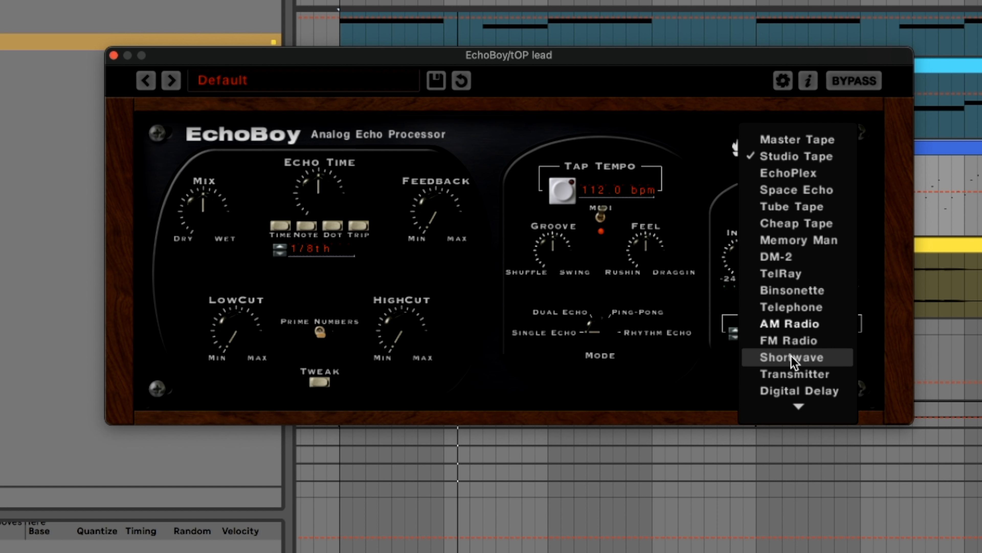
mouse_move(801, 412)
mouse_move(799, 141)
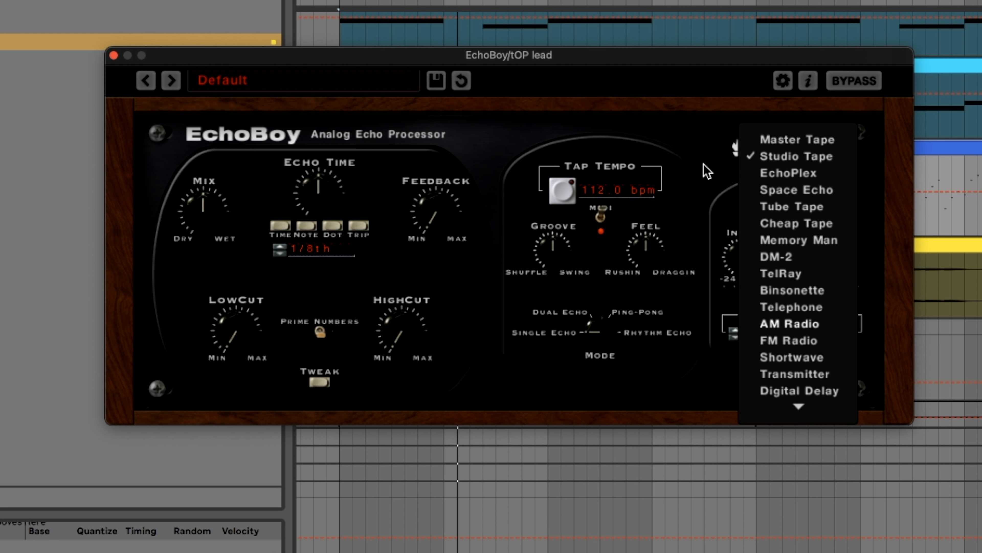
left_click(695, 151)
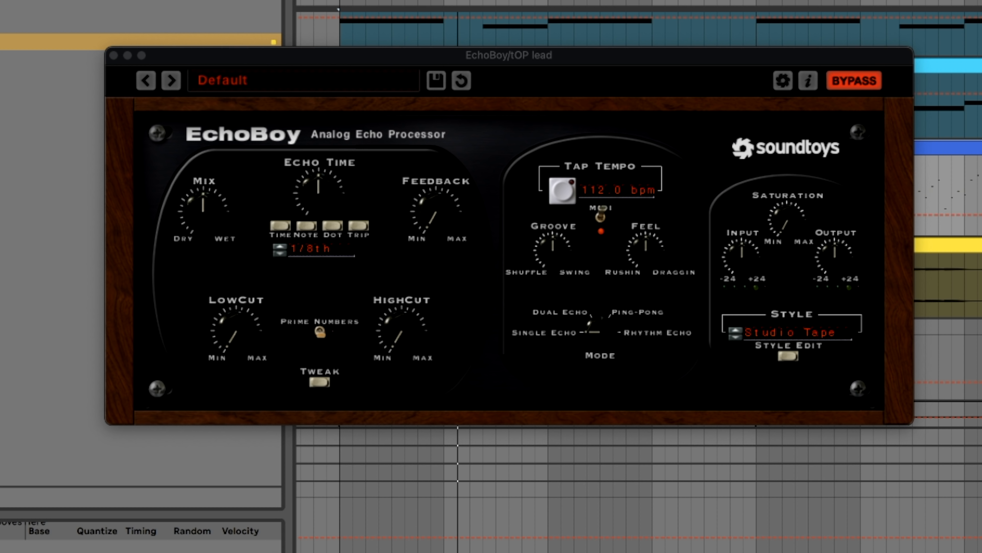
Delete the EchoBoy device from the chain and reduce Echo's Dry/Wet to 42%
key("Delete")
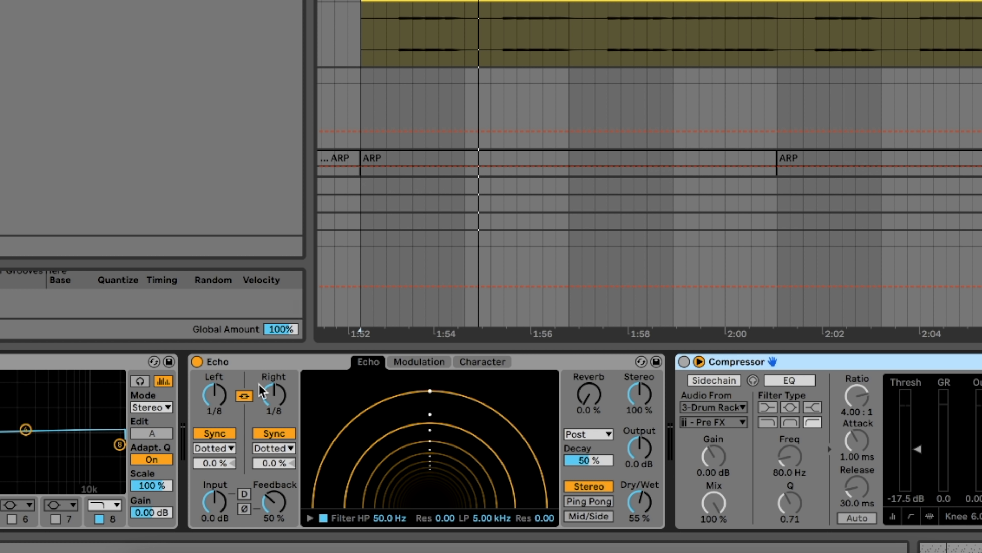
left_click(282, 362)
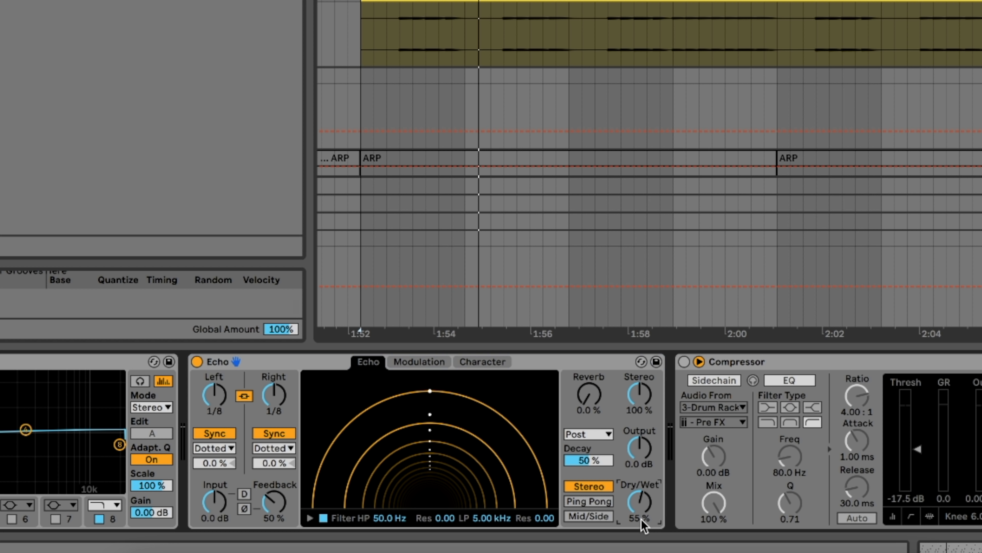
left_click_drag(640, 519, 640, 551)
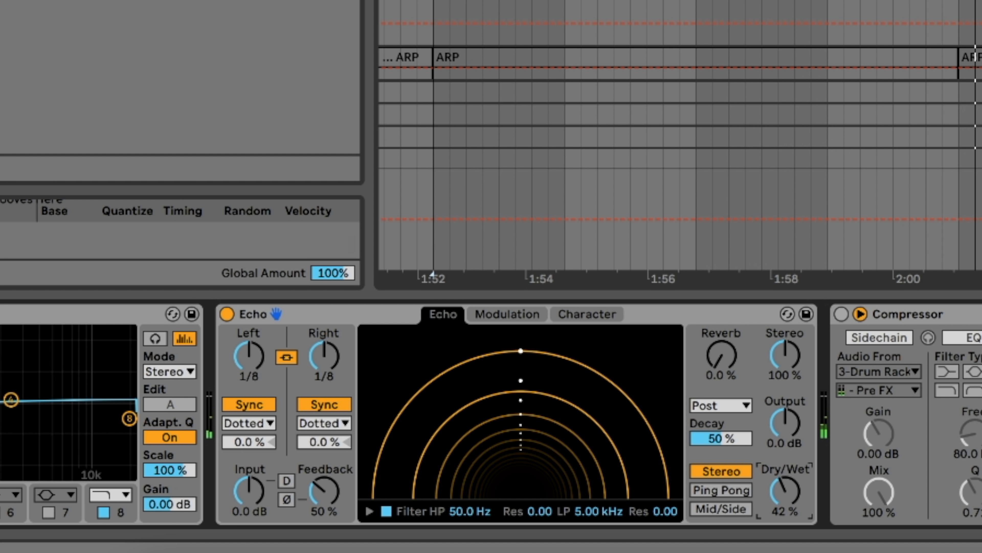
Switch Echo to Ping Pong mode with 33% Dry/Wet and expand its filter display
left_click(728, 492)
left_click_drag(798, 493, 797, 482)
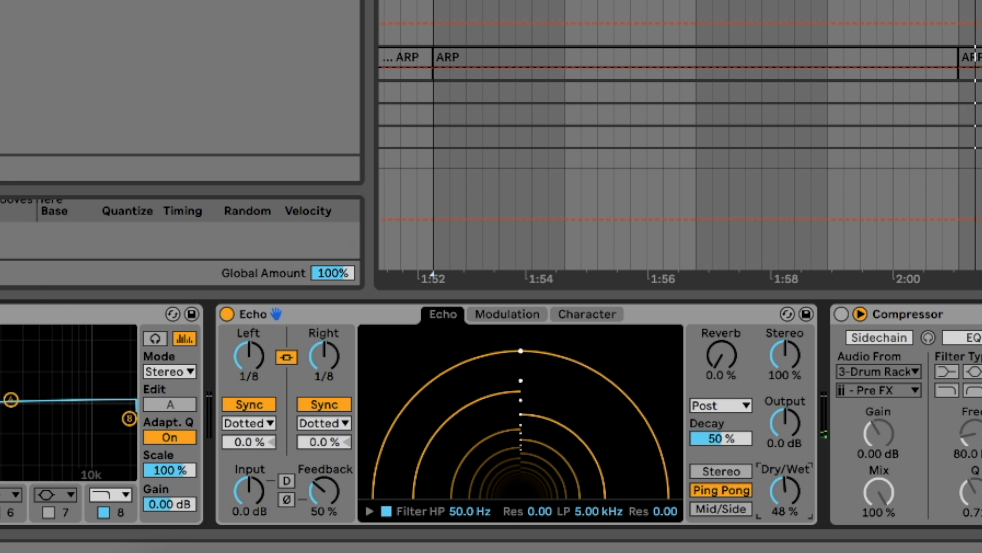
left_click(370, 511)
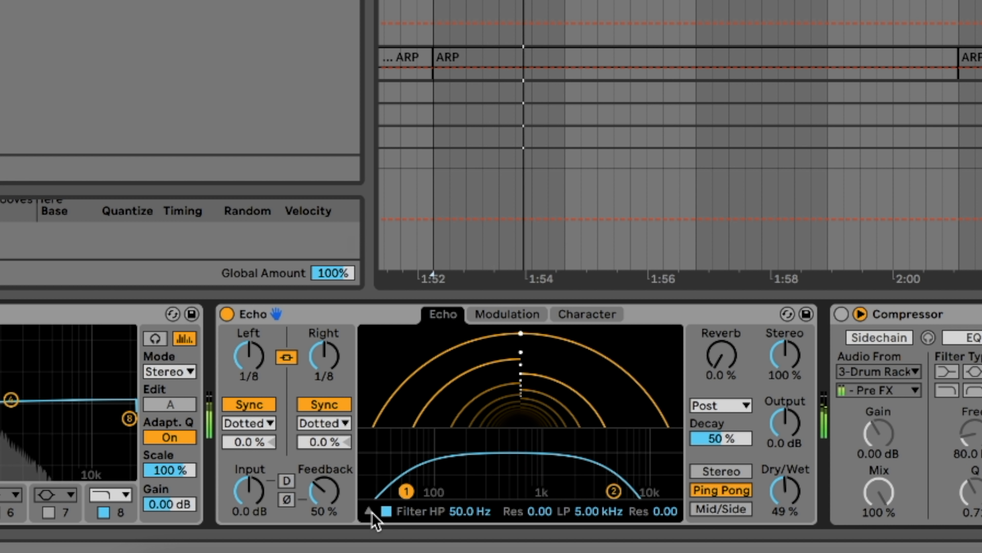
left_click_drag(787, 491, 791, 503)
Set Echo's high-pass filter to 352 Hz with resonance 0.03 and its low-pass filter to 7.43 kHz with resonance 0.08
left_click_drag(405, 491, 495, 486)
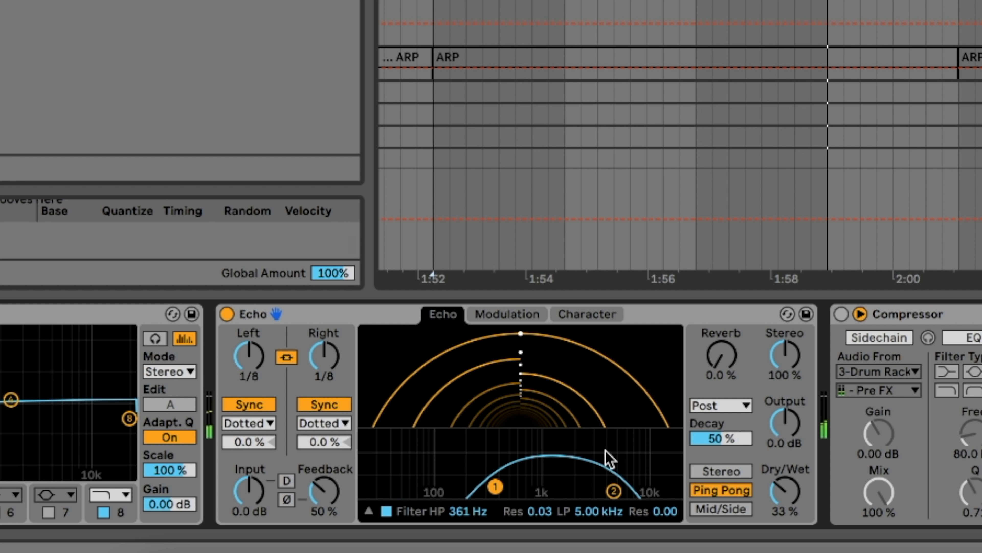
left_click_drag(614, 491, 662, 470)
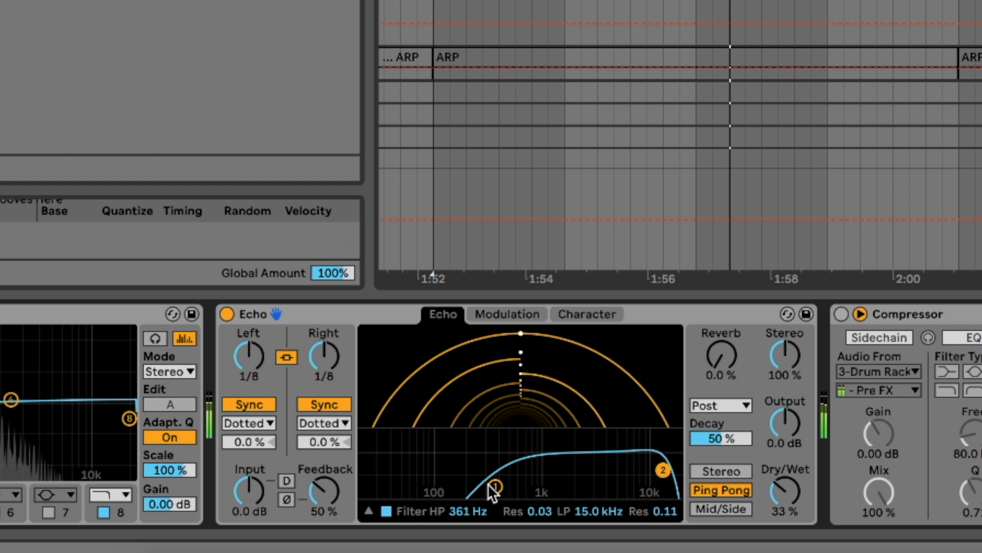
left_click_drag(495, 486, 494, 486)
left_click_drag(662, 470, 631, 476)
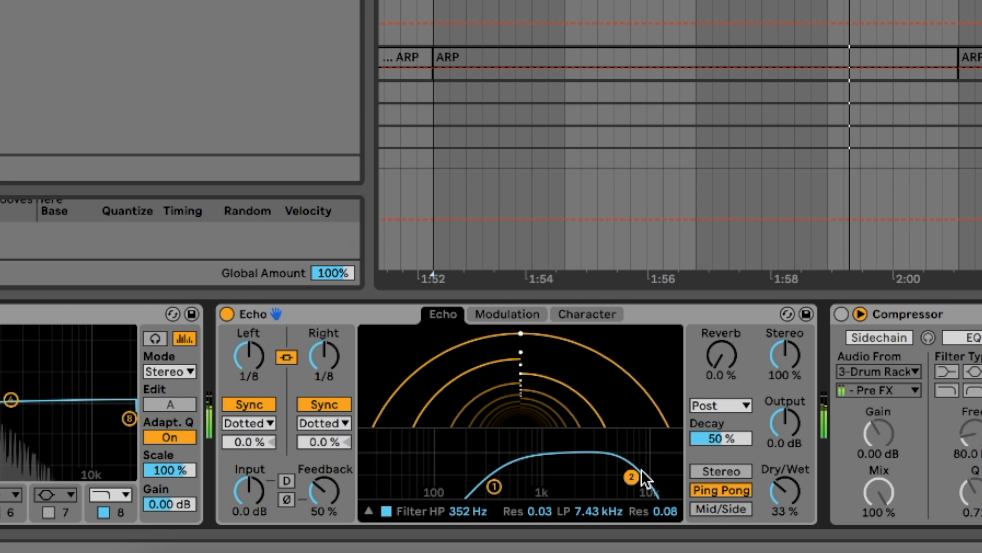
Set Echo's Reverb to 46% with a 45% Decay and raise its Dry/Wet to 37%
scroll(710, 398, "left", 3)
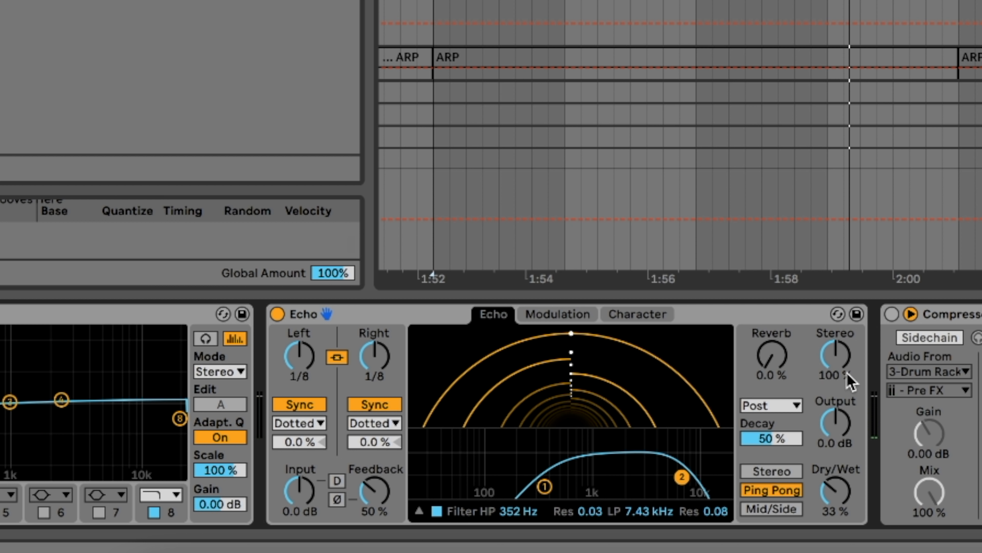
left_click_drag(778, 372, 779, 369)
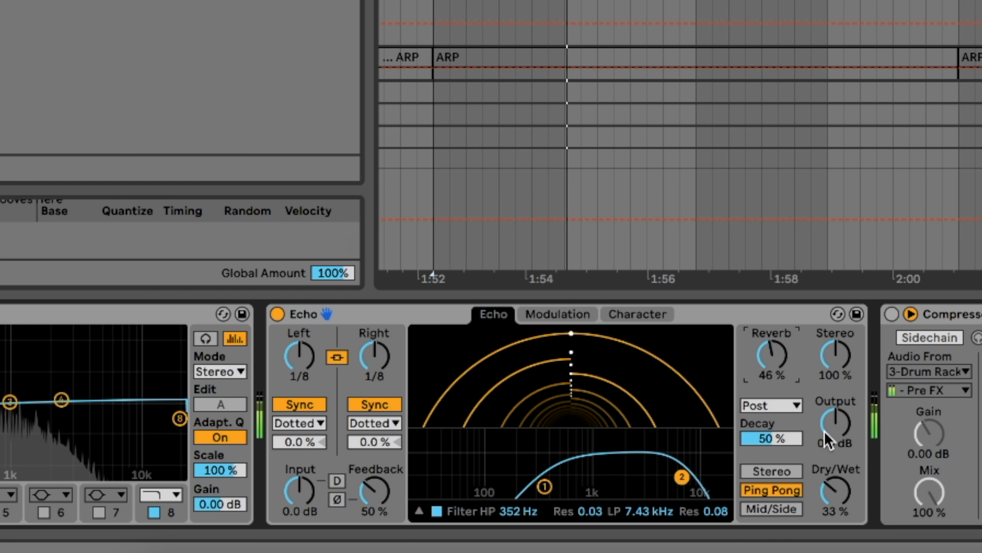
left_click_drag(841, 488, 842, 485)
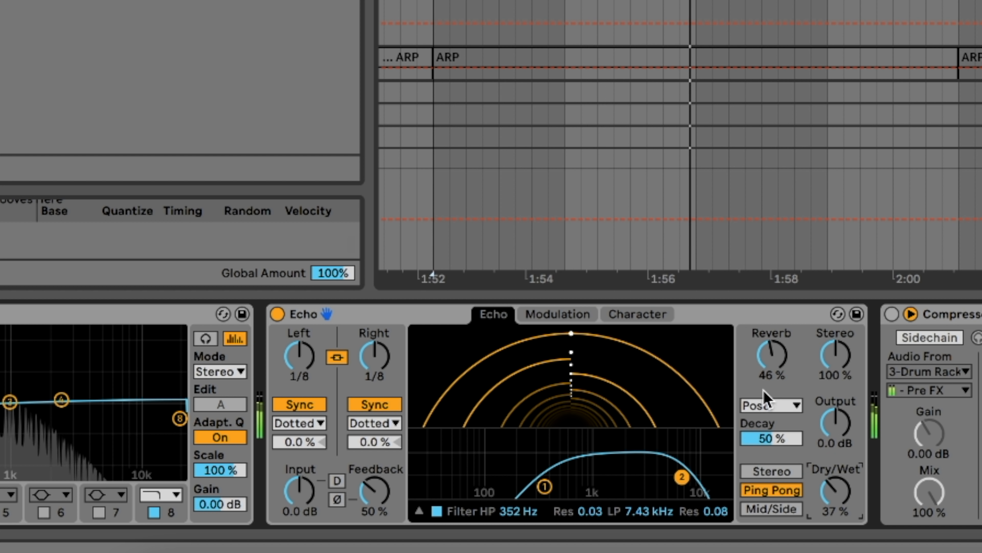
left_click_drag(770, 438, 770, 444)
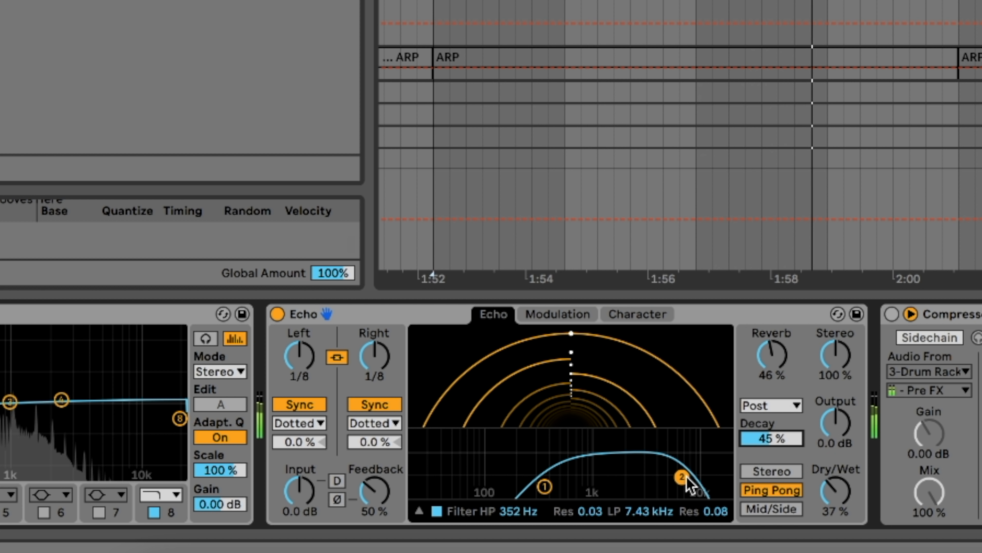
Narrow Echo's filter to 286 Hz high-pass and 3.67 kHz low-pass, with Feedback at 57% and Dry/Wet at 40%
left_click_drag(682, 476, 650, 481)
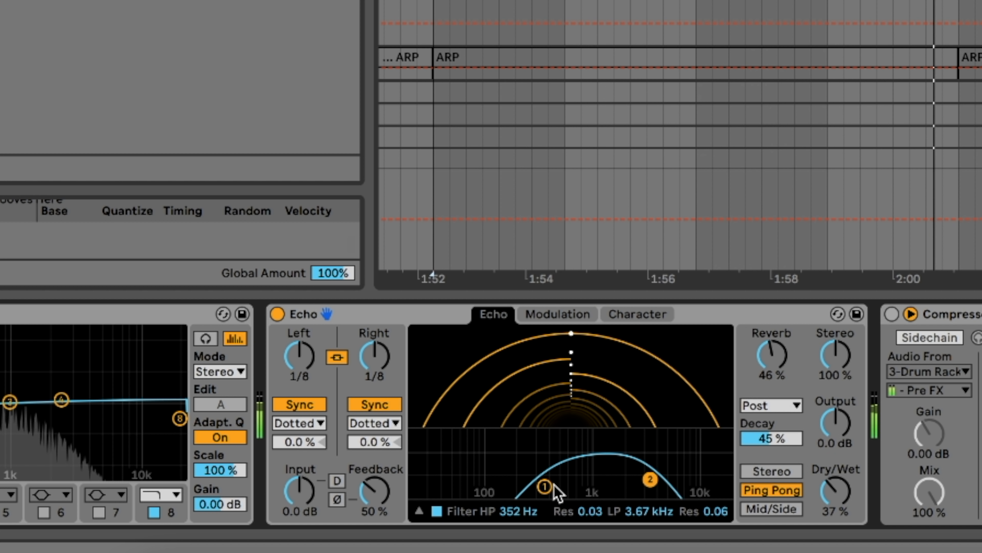
left_click_drag(544, 486, 535, 487)
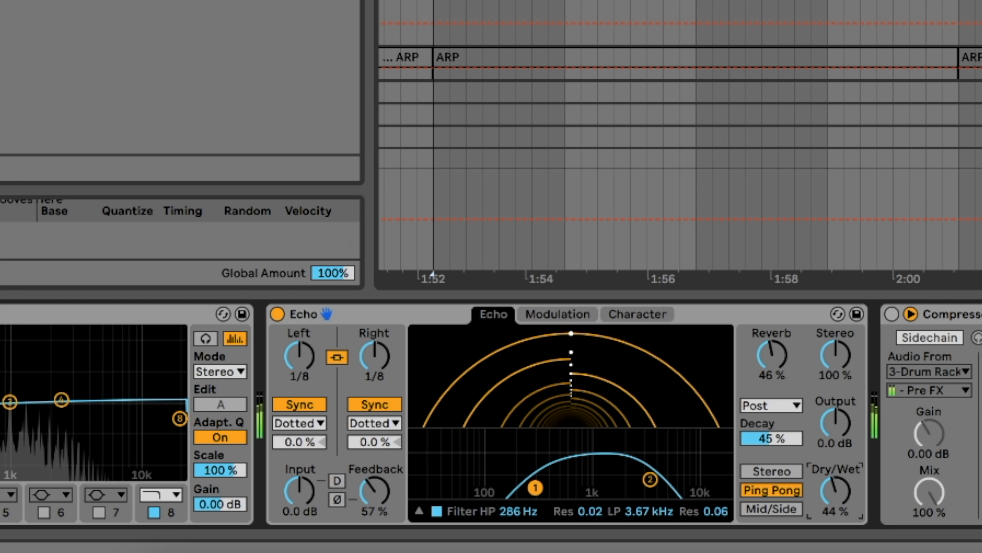
left_click_drag(827, 492, 827, 476)
key("space")
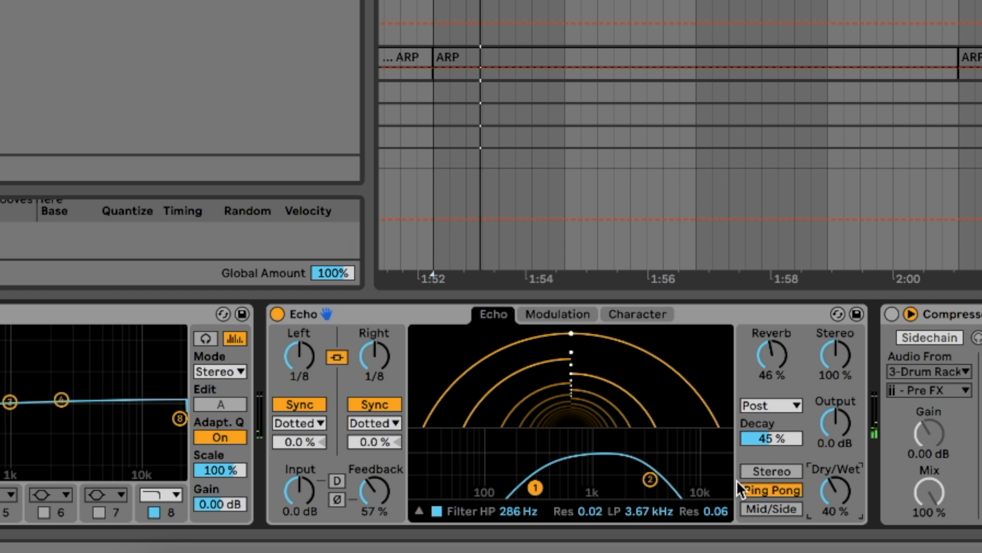
Set Echo's modulation to a triangle wave with a synced rate of 1 and a phase of 142°
left_click(554, 316)
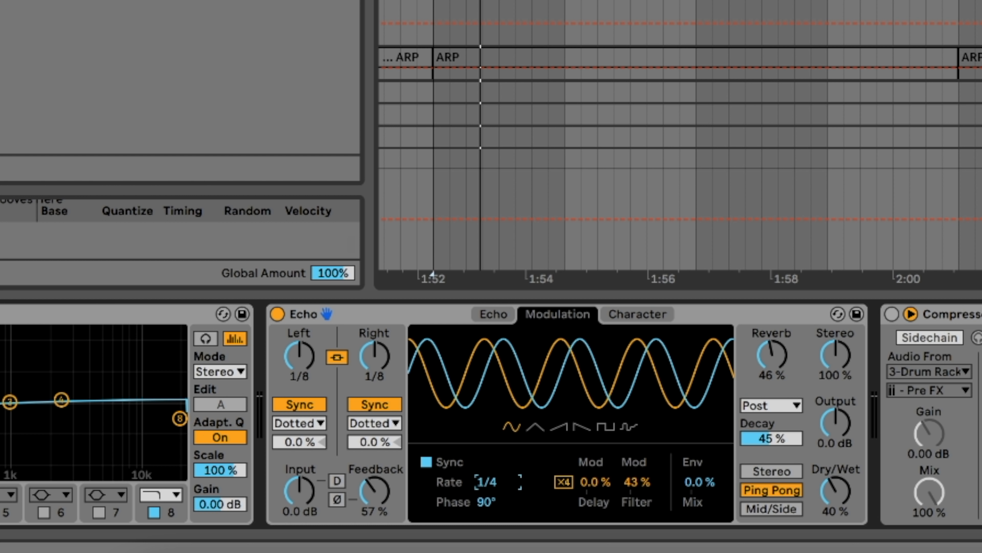
left_click_drag(499, 482, 502, 456)
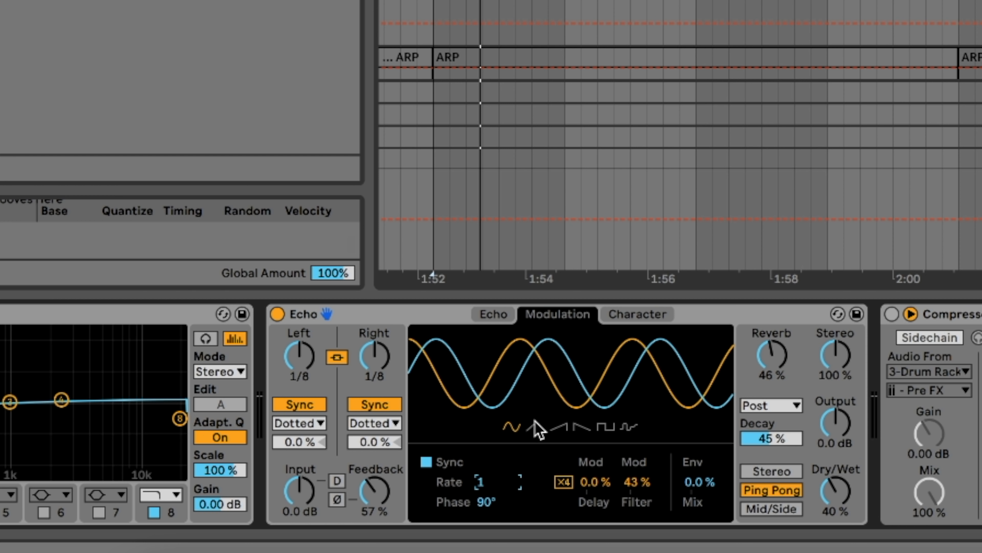
left_click(535, 425)
left_click_drag(549, 373, 549, 370)
left_click_drag(486, 502, 486, 482)
Set Echo's low-pass filter to 2.30 kHz with a resonance of 0.30
left_click(494, 314)
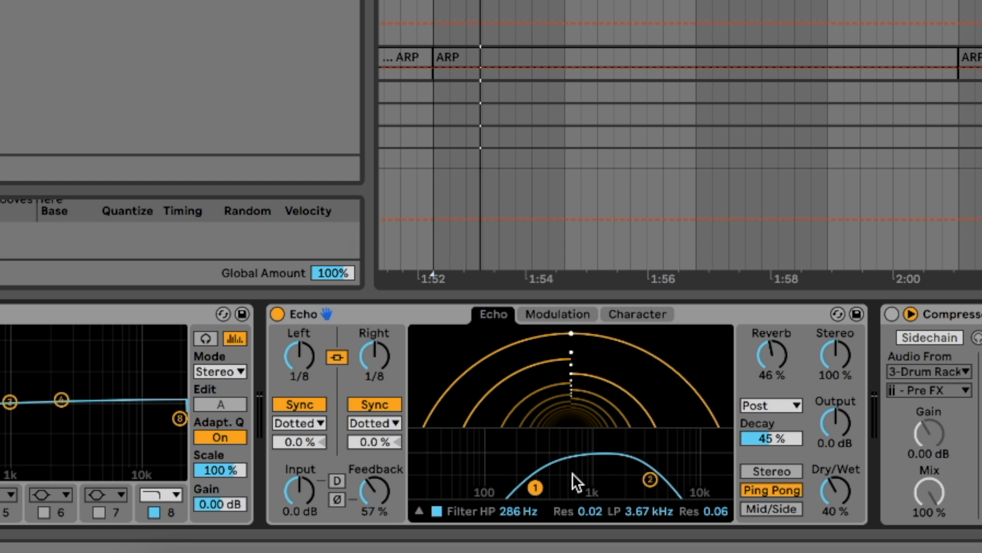
left_click_drag(649, 486, 621, 432)
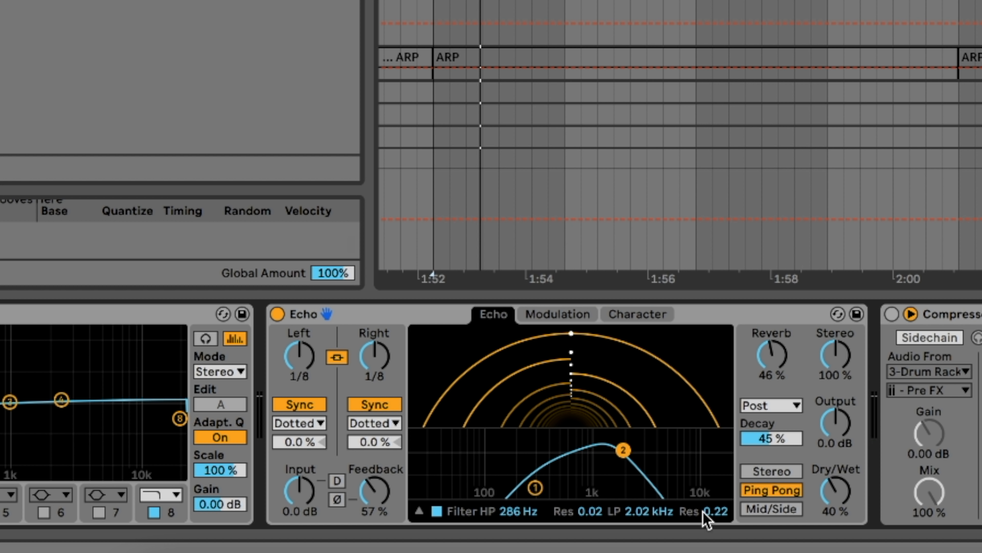
left_click_drag(704, 518, 711, 512)
left_click_drag(620, 433, 628, 434)
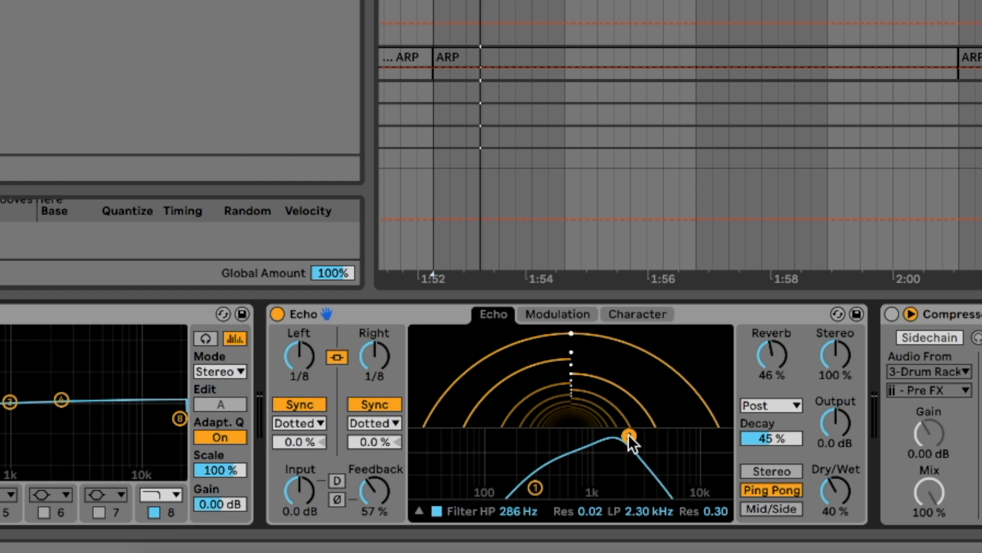
Set Echo's Reverb to 0% and Dry/Wet to 51%, and play the track to hear it
left_click_drag(771, 354, 771, 372)
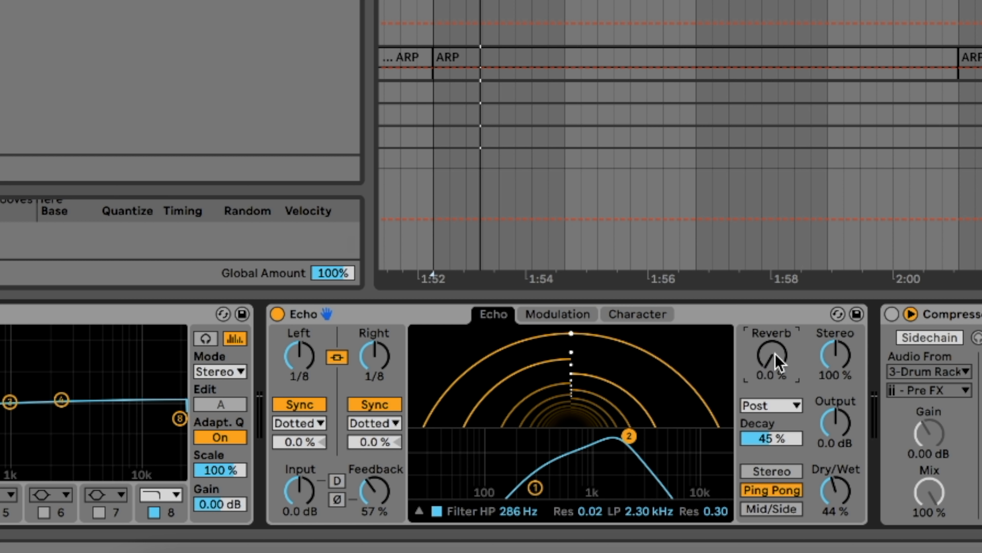
key("space")
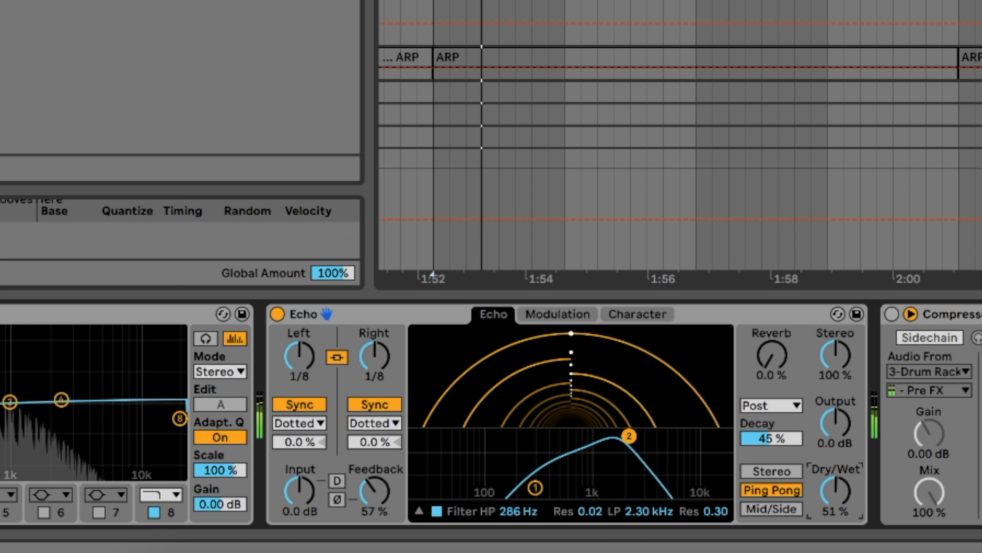
Increase Echo's filter modulation amount to 75%
left_click(580, 314)
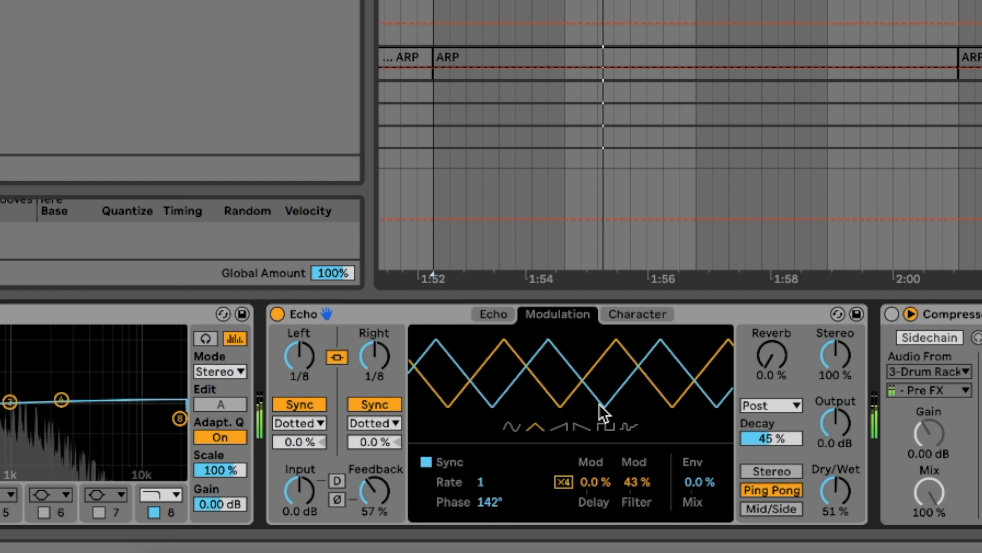
left_click_drag(636, 482, 636, 458)
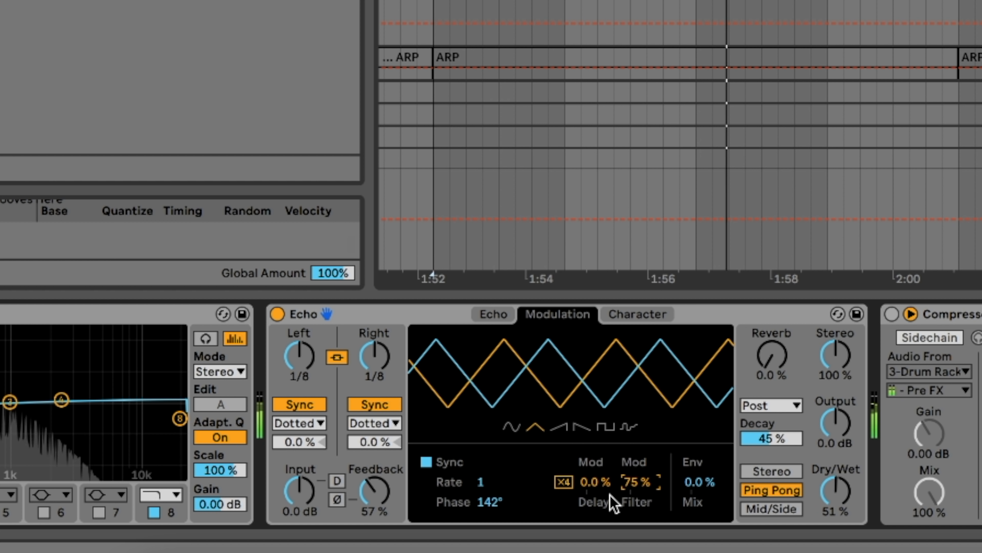
scroll(603, 484, "right", 1)
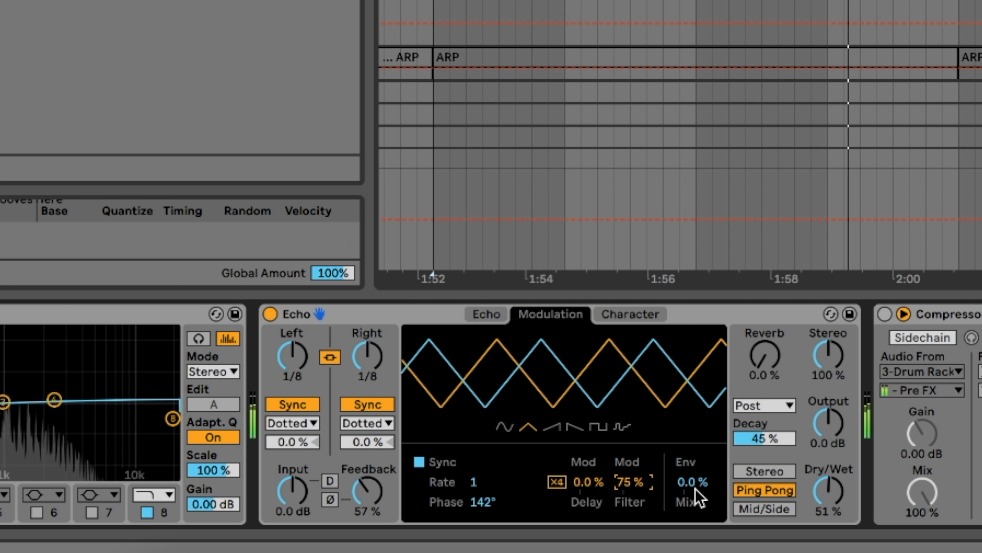
Set Echo's Dry/Wet to 100% and its Reverb to 29%
left_click_drag(827, 491, 827, 456)
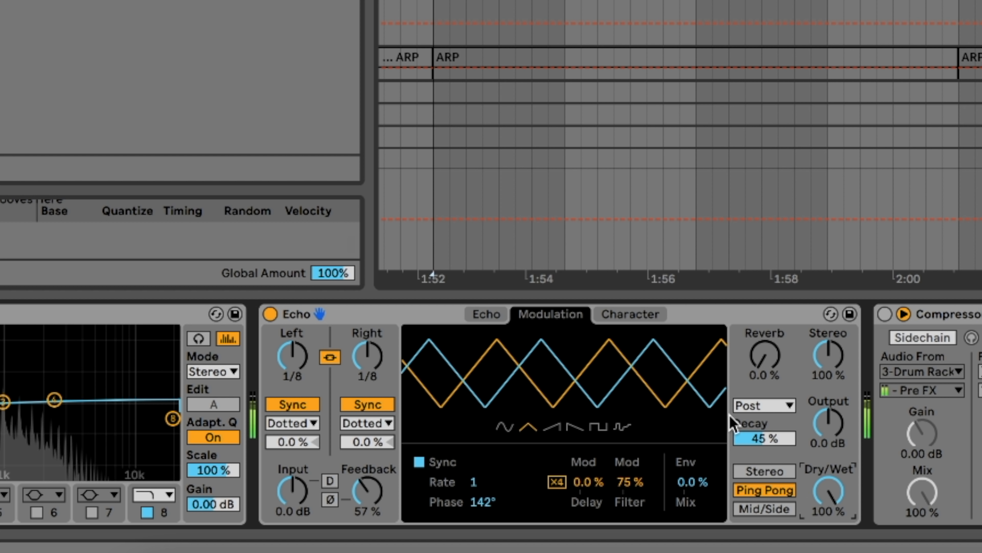
left_click_drag(764, 360, 764, 344)
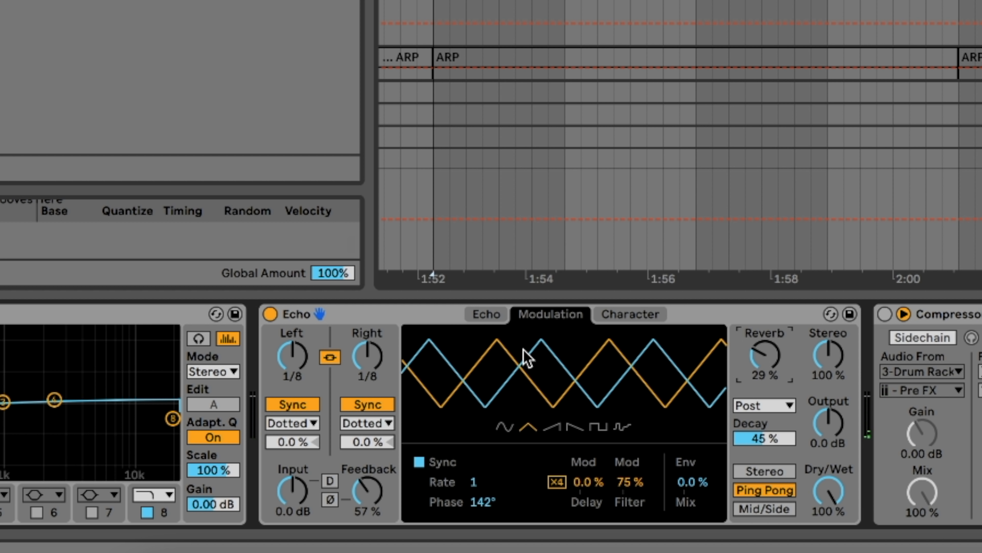
scroll(529, 366, "right", 1)
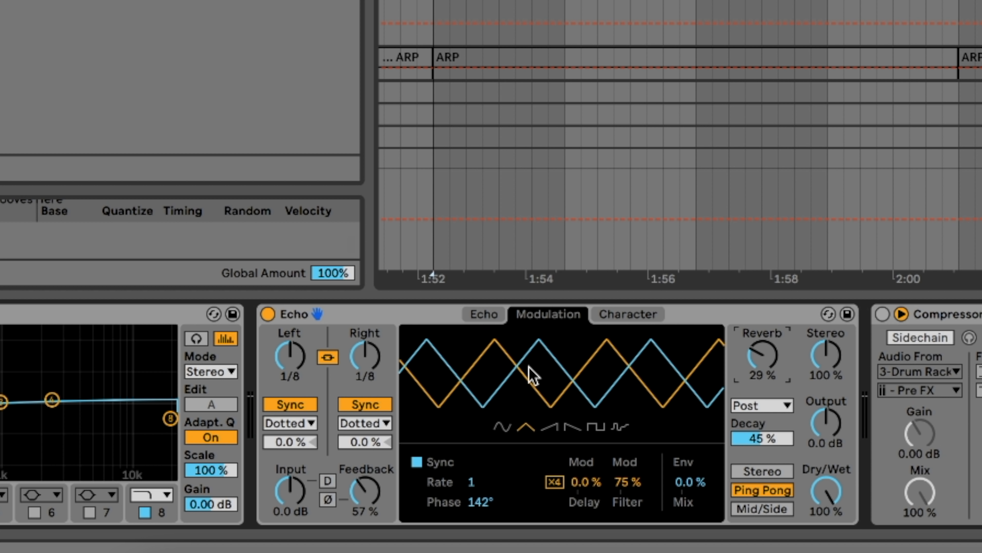
Turn off sync for Echo's modulation and both delay channels, and set the linked left and right delay times to 4.83 ms
left_click(417, 465)
left_click(486, 314)
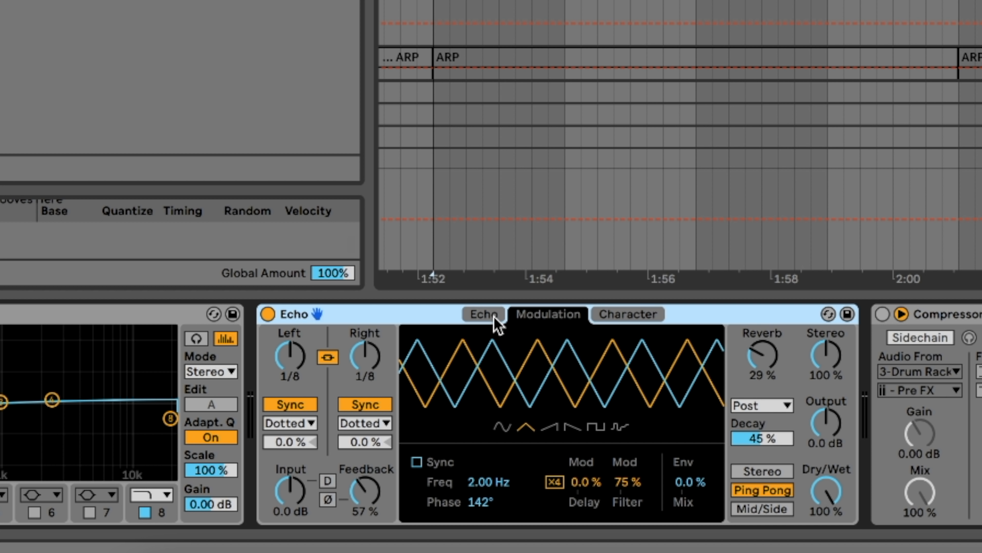
left_click(331, 359)
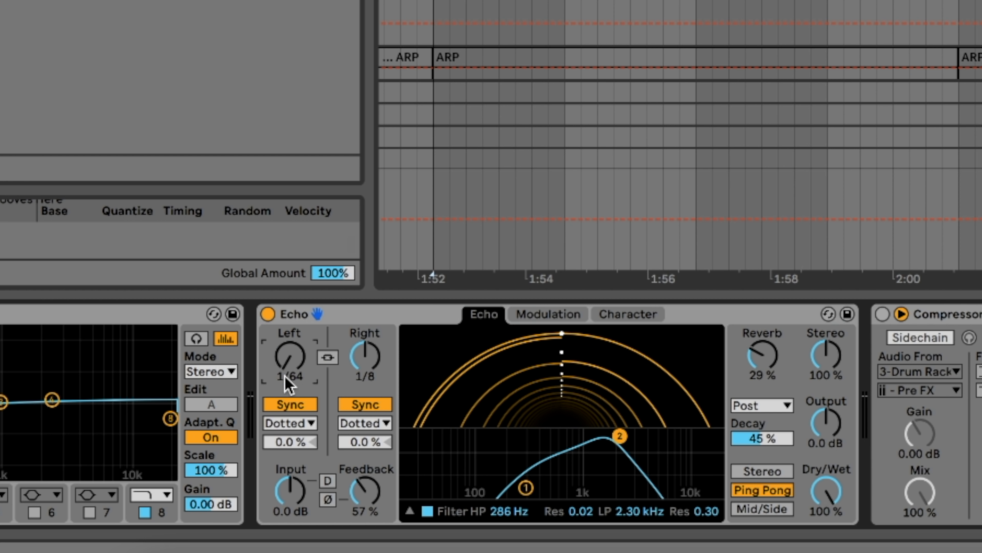
left_click(292, 405)
left_click(358, 405)
left_click_drag(291, 356, 291, 410)
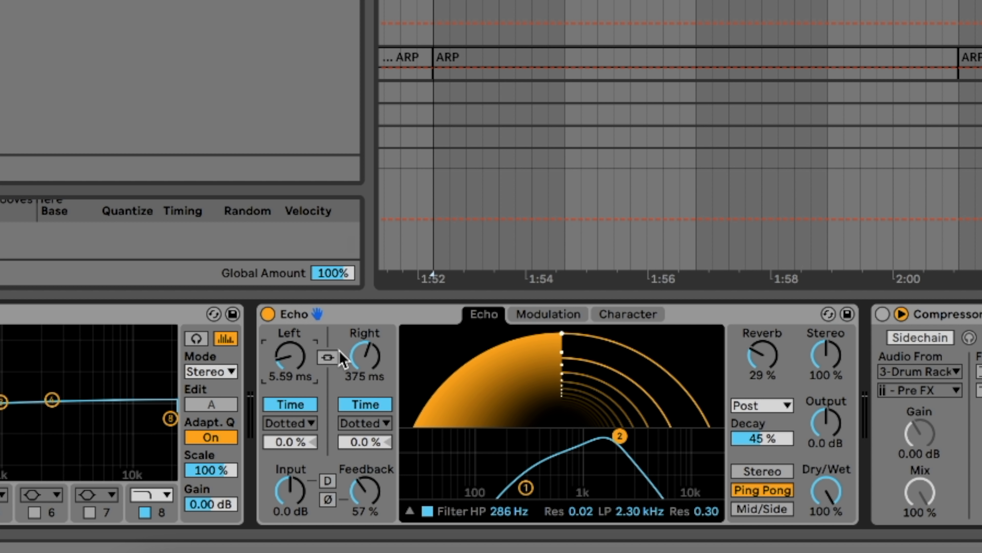
left_click(332, 358)
mouse_move(295, 356)
left_mouse_down()
mouse_move(295, 374)
mouse_move(296, 351)
mouse_move(296, 361)
left_mouse_up()
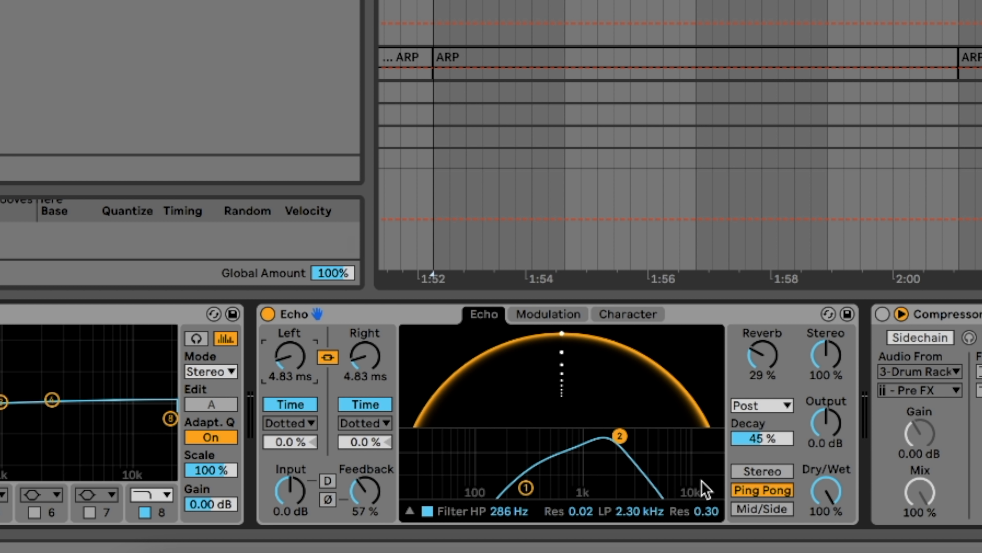
Widen Echo's filter to HP 153 Hz and LP 8.91 kHz, set Dry/Wet to 42%, and play the track
left_click_drag(629, 455, 673, 475)
left_click_drag(536, 488, 499, 487)
mouse_move(826, 490)
left_mouse_down()
mouse_move(827, 519)
mouse_move(826, 496)
left_mouse_up()
key("space")
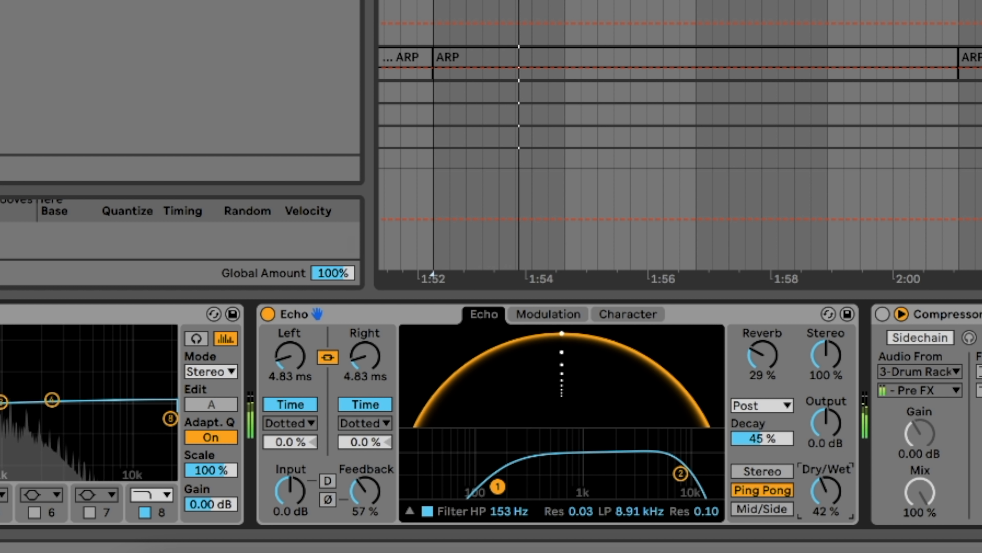
Enable Echo's Wobble with an Amount of 54%, set Dry/Wet to 48%, and try a Wobble Morph of 50%
left_click(569, 315)
left_click(611, 315)
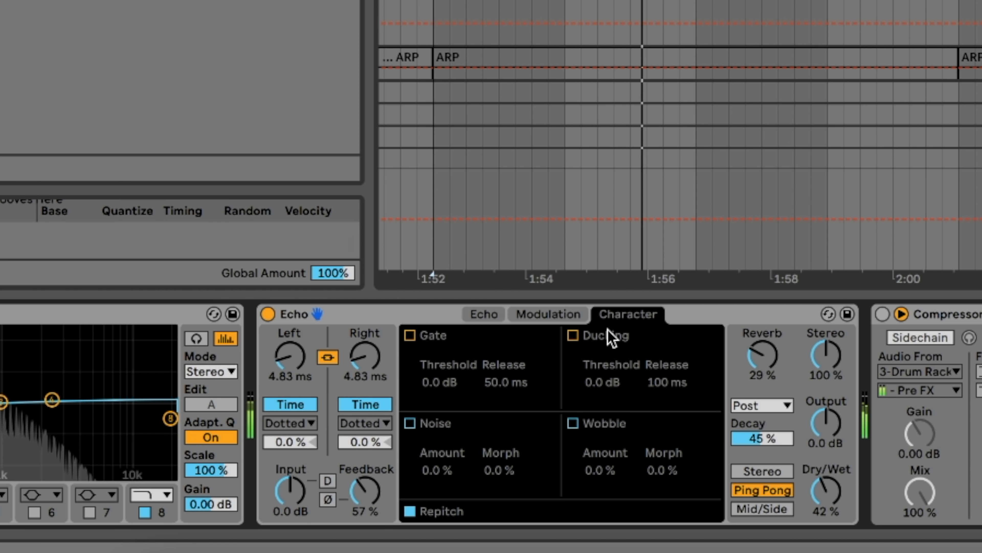
left_click(574, 423)
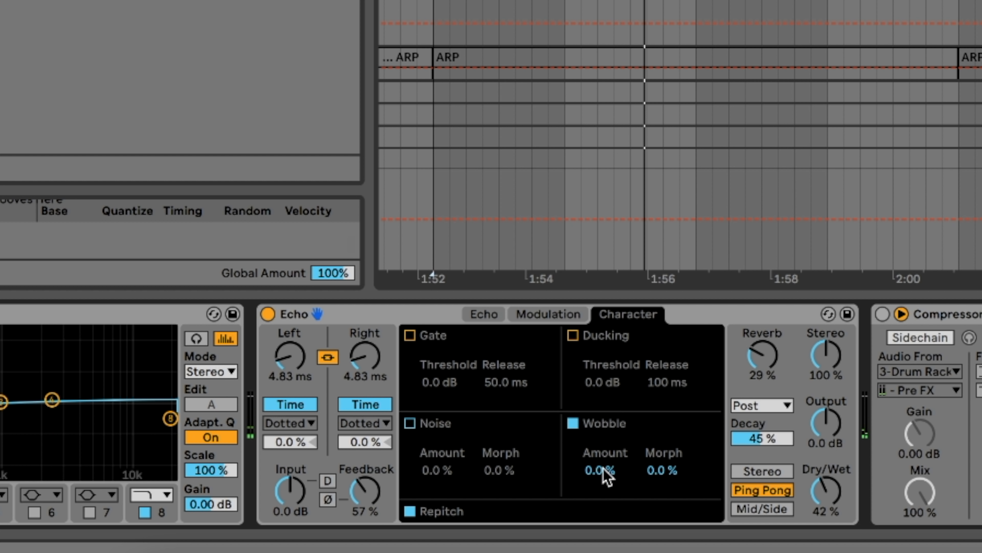
left_click_drag(619, 487, 619, 457)
mouse_move(826, 491)
left_mouse_down()
mouse_move(825, 472)
mouse_move(826, 486)
left_mouse_up()
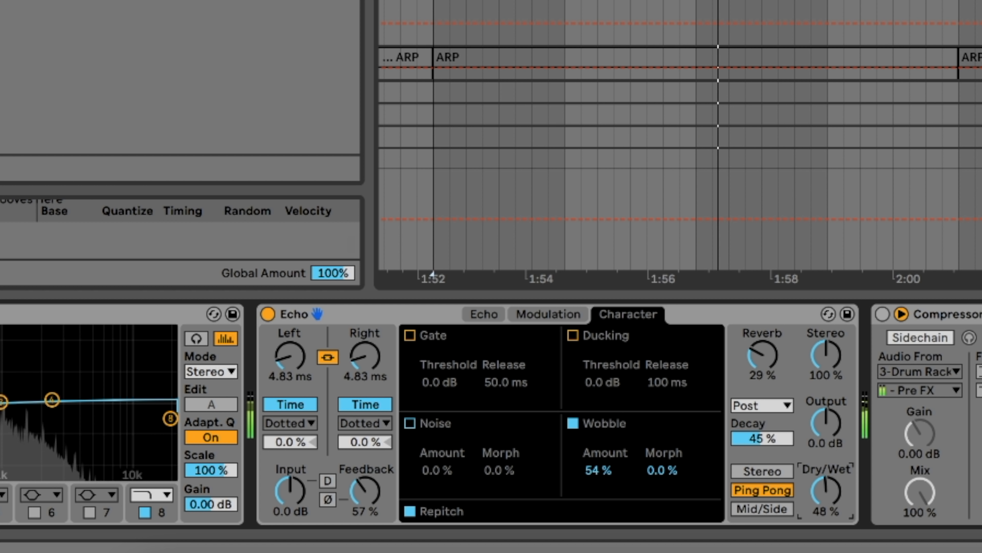
left_click_drag(697, 472, 698, 433)
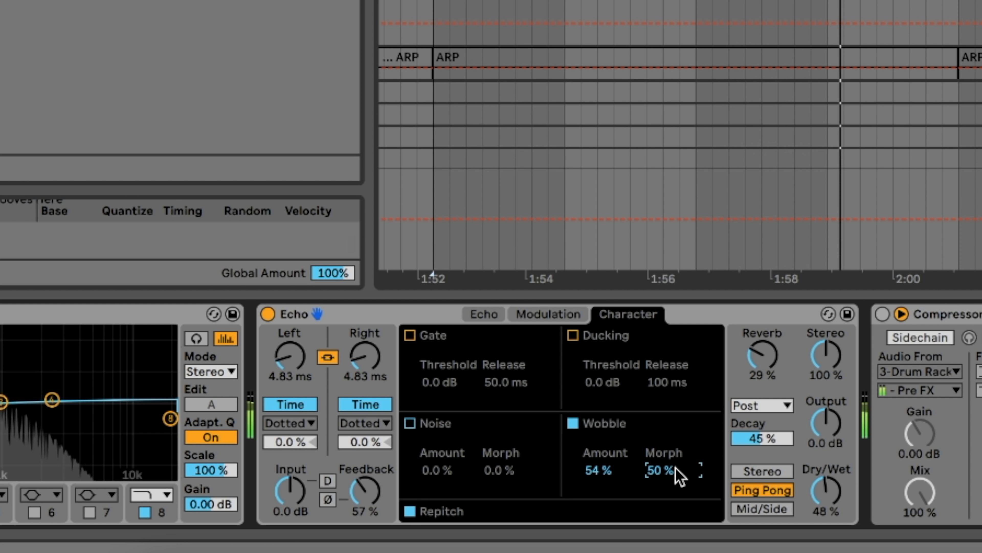
left_click_drag(660, 474, 660, 495)
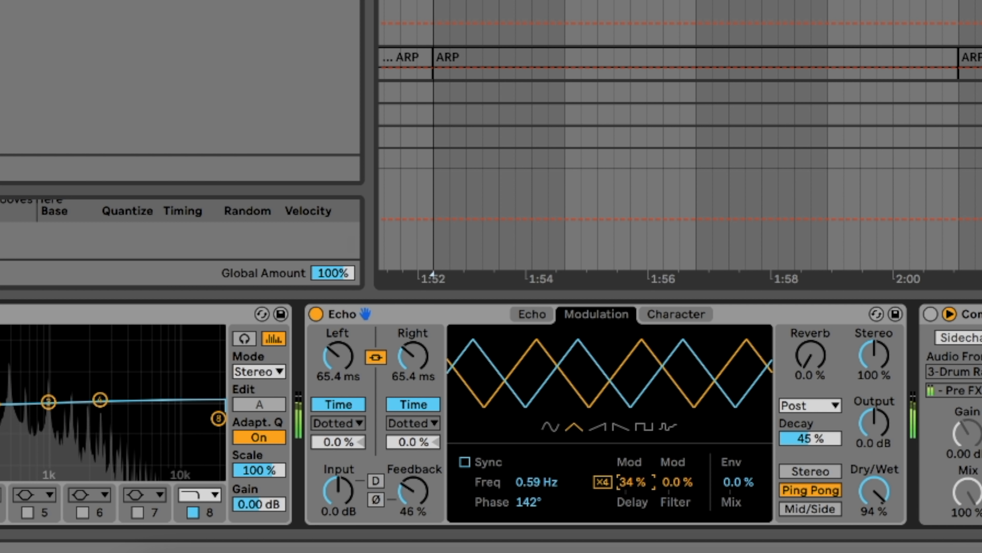
Set Echo's modulation frequency to 0.93 Hz and review its delay, filter and modulation settings
mouse_move(556, 482)
left_mouse_down()
mouse_move(556, 449)
mouse_move(557, 491)
left_mouse_up()
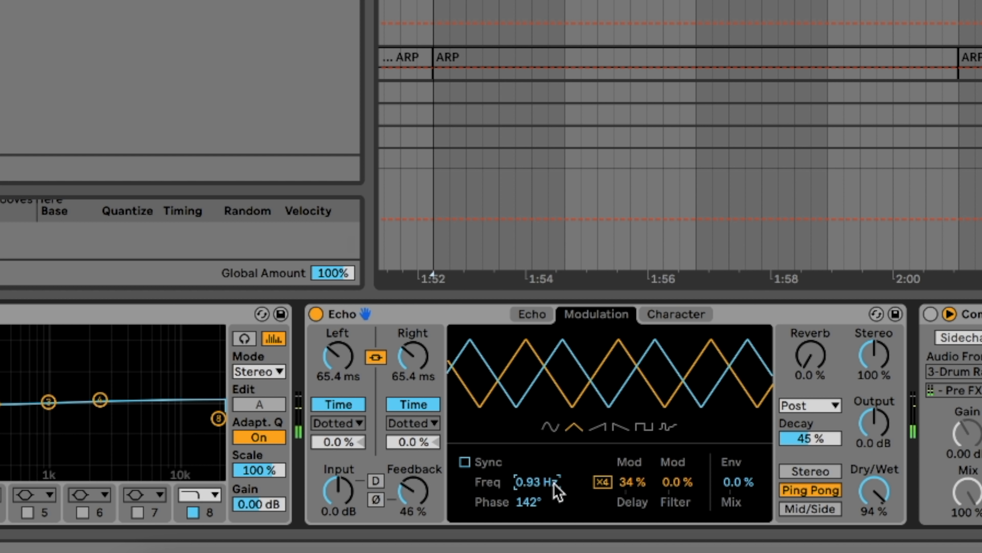
left_click(549, 318)
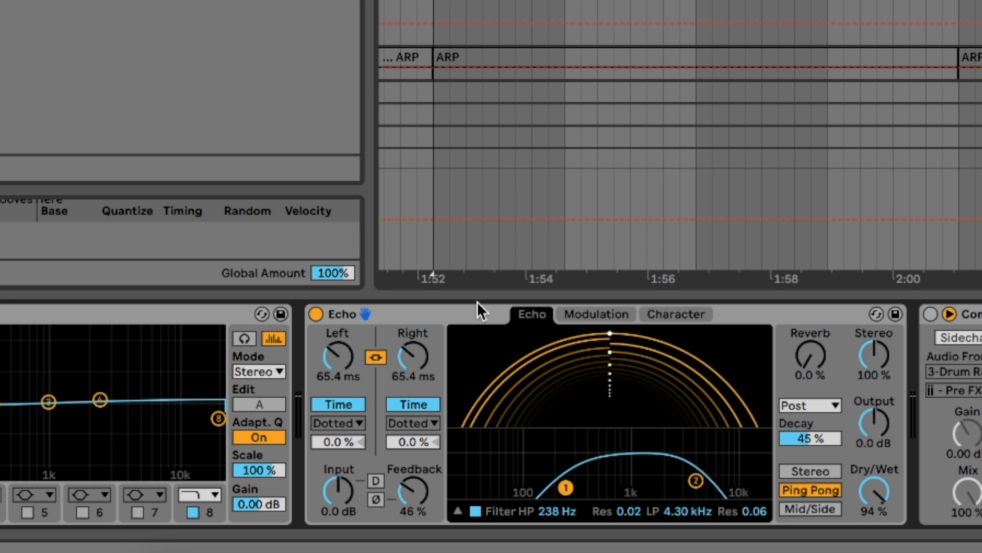
left_click(588, 318)
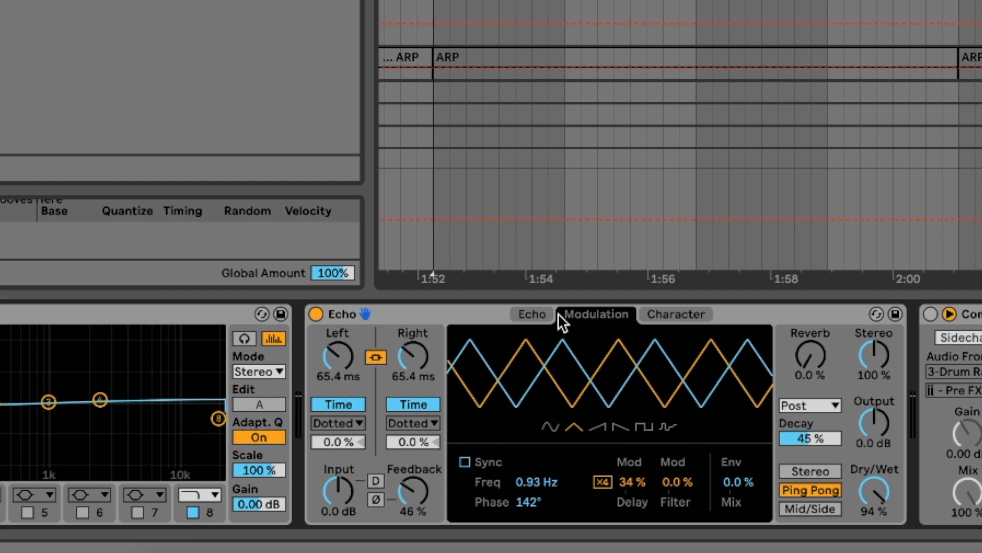
left_click(548, 318)
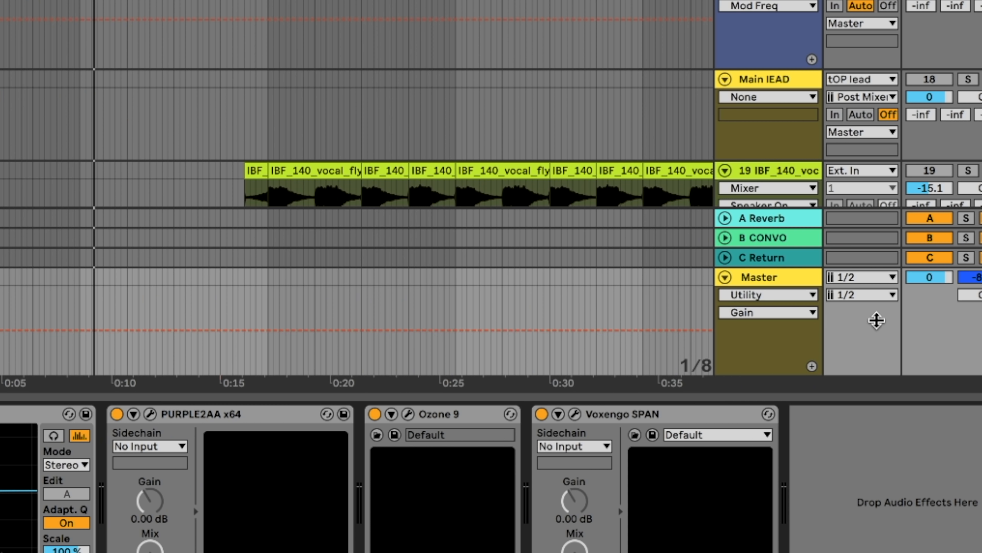
Automate the Master track's volume with a step up at about 0:08, and override it by lowering the Master volume manually
left_click(925, 277)
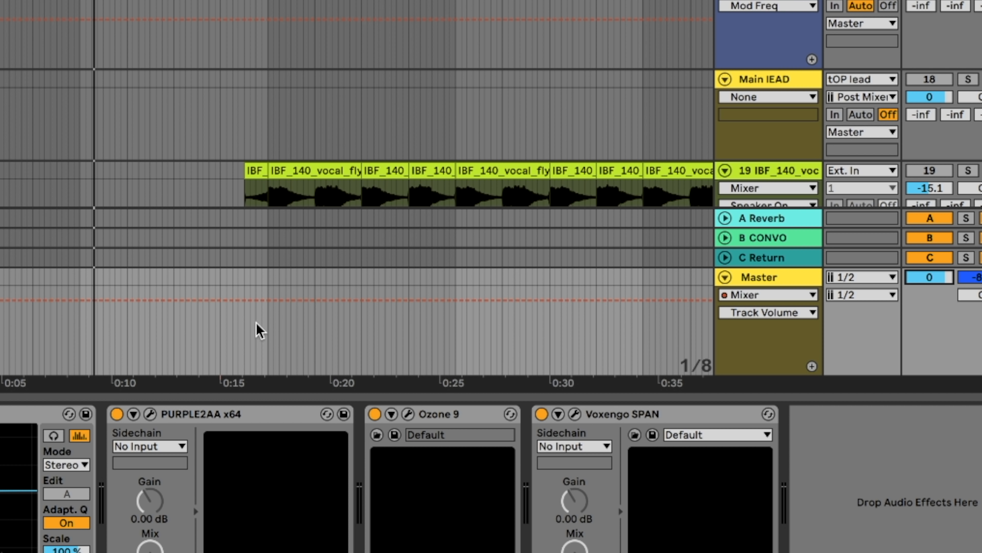
left_click(77, 299)
left_click_drag(51, 300, 74, 311)
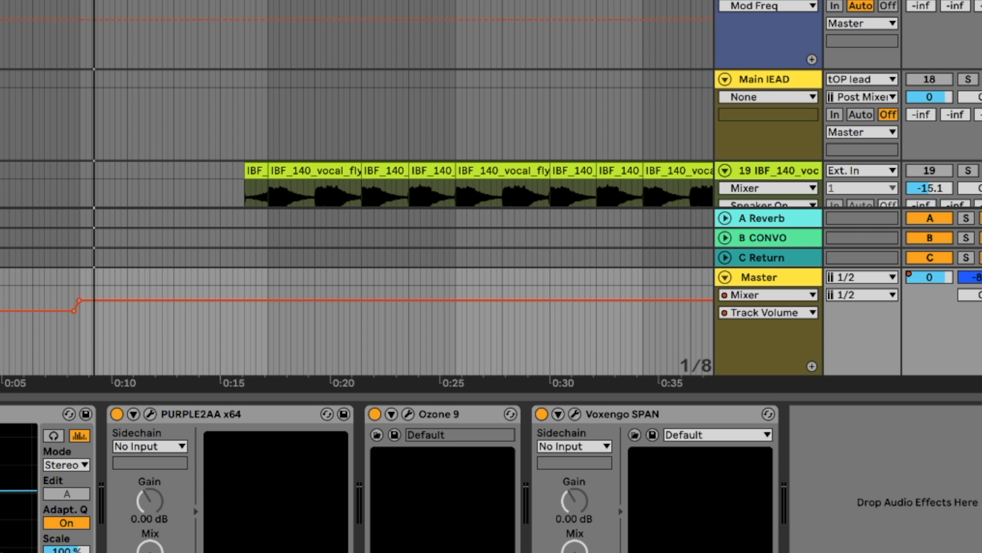
left_click_drag(924, 281, 924, 294)
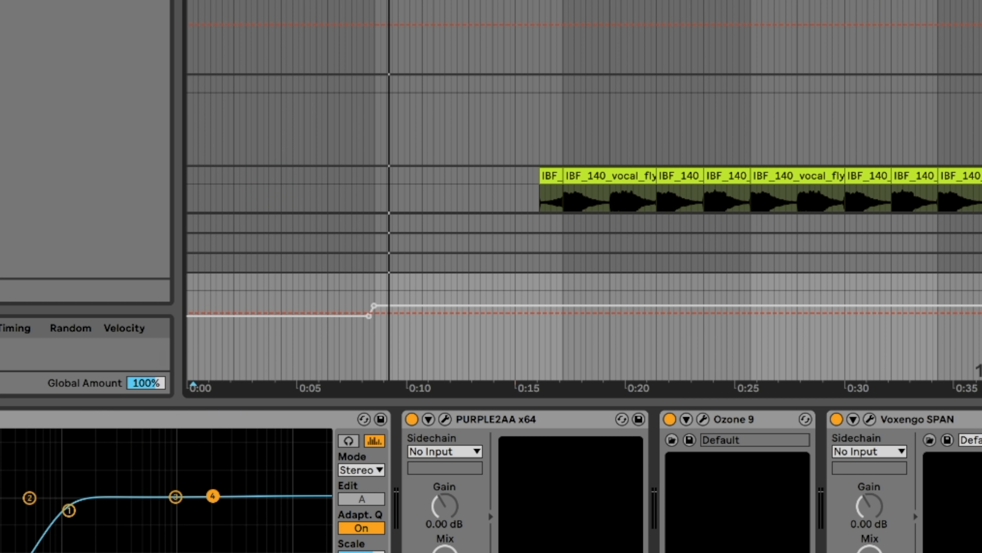
Undo the Master volume override and delete the breakpoints of its volume automation
key("ctrl+z")
left_click_drag(373, 305, 374, 305)
left_click(369, 316)
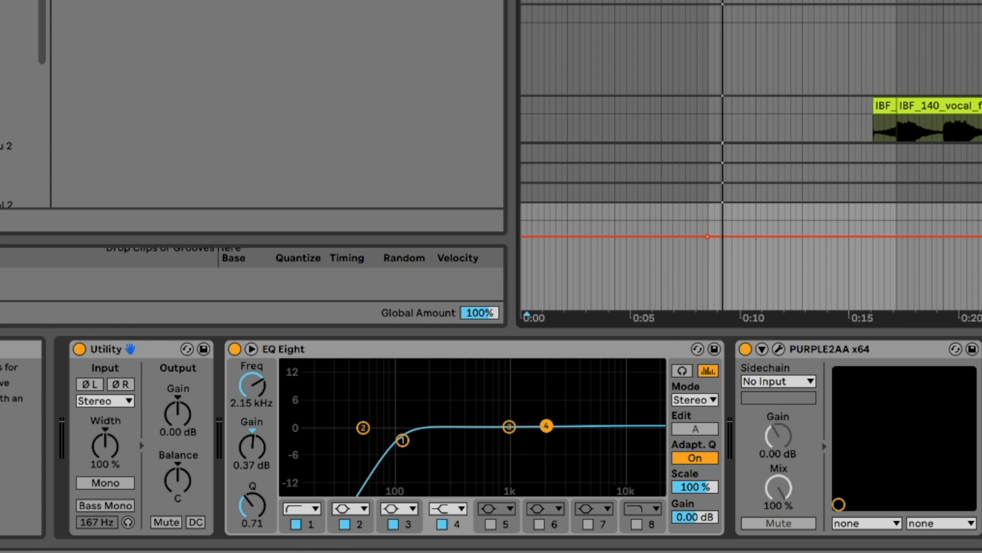
left_click(708, 236)
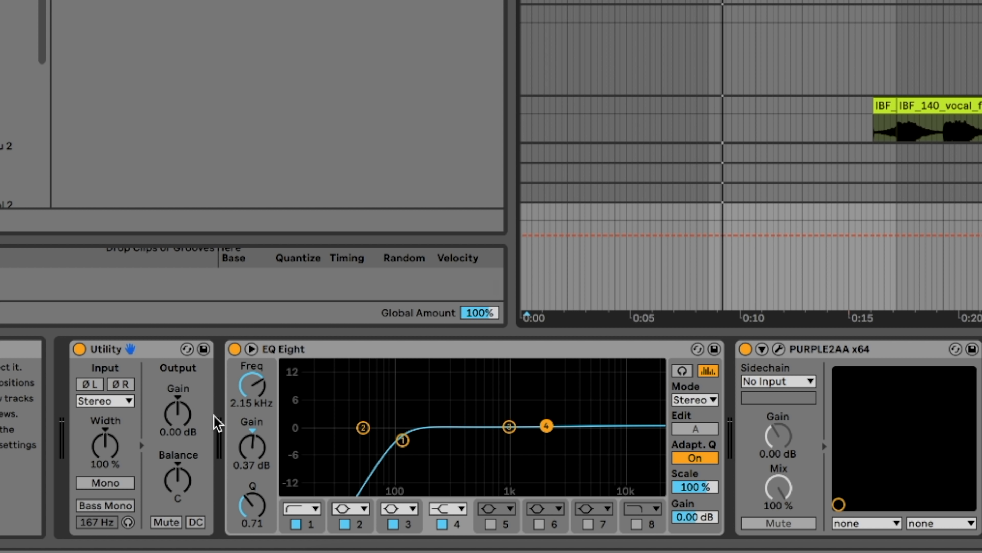
Automate the Gain of the Master's Utility at -5.00 dB up to about 0:08, stepping up to 0.00 dB
left_click(179, 418)
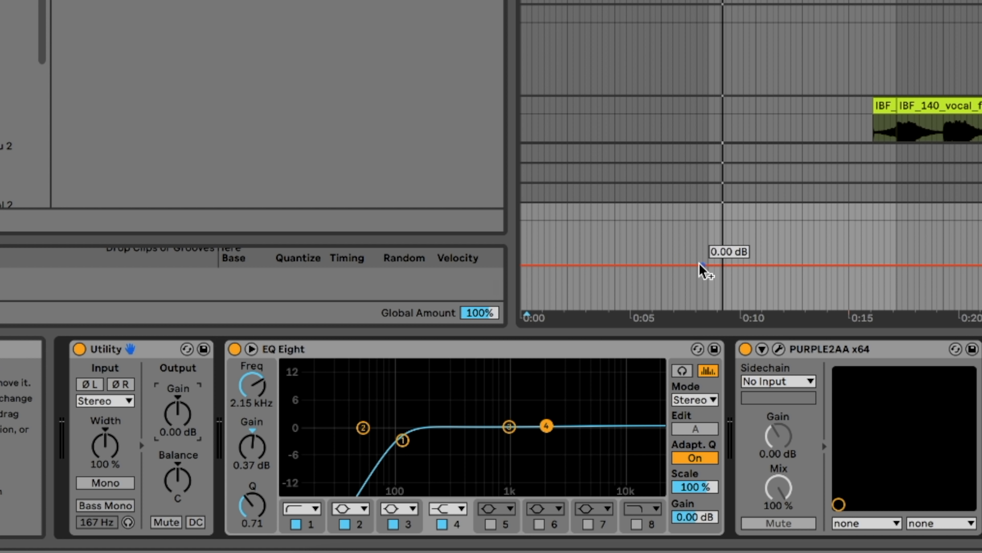
left_click_drag(707, 266, 707, 271)
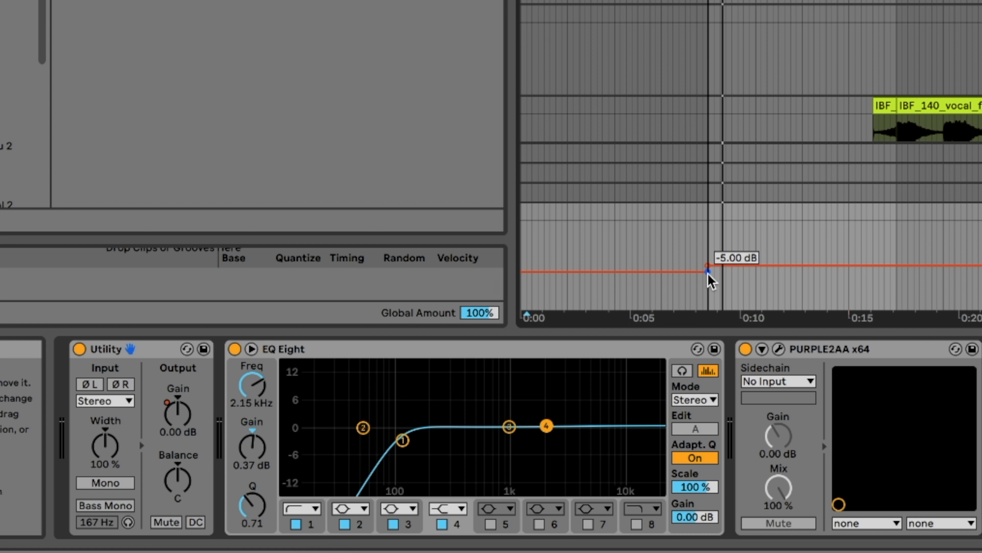
Play from about 0:07, try lowering the Master track's volume, and reset it to its default
left_click(679, 231)
key("space")
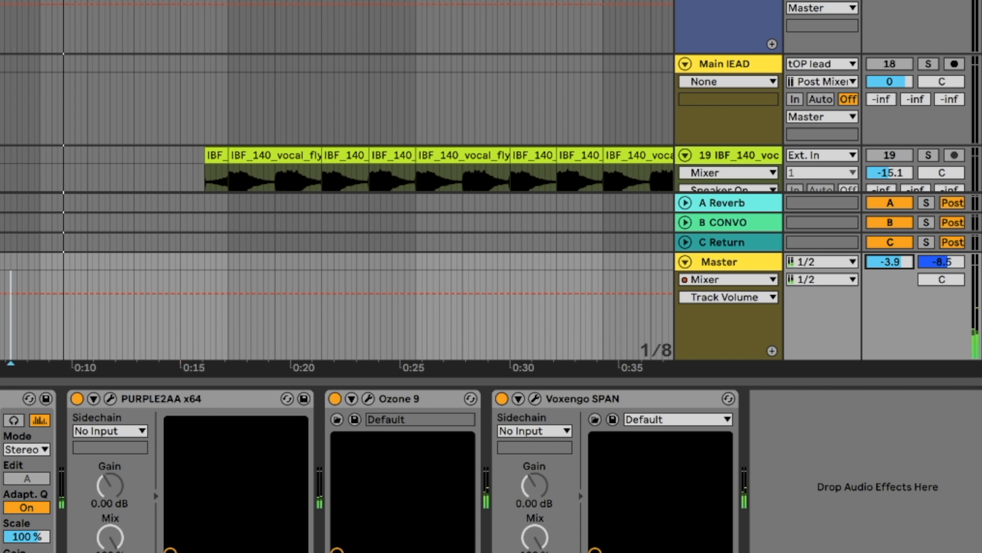
left_click_drag(897, 262, 897, 266)
double_click(897, 262)
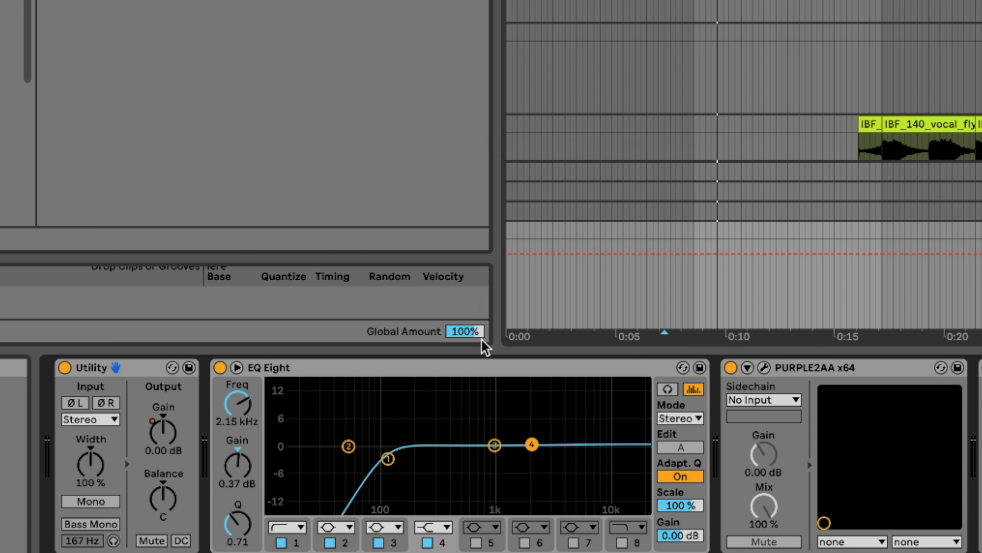
Delete the automation from Utility's Gain on the Master track
left_click(467, 367)
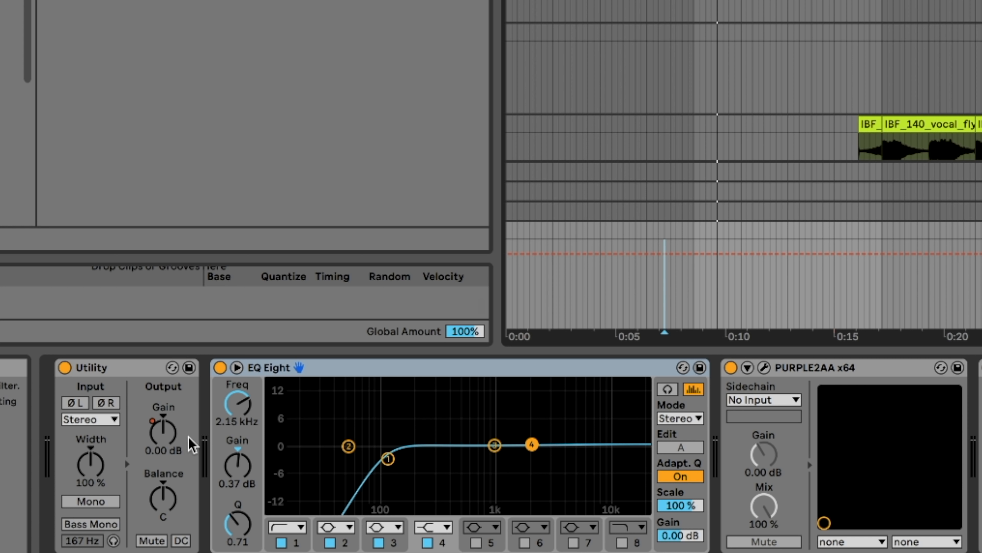
right_click(162, 432)
left_click(230, 474)
Set the Width of the Master's Utility to 0% and play the arrangement from the start to hear it
left_click_drag(90, 464, 90, 480)
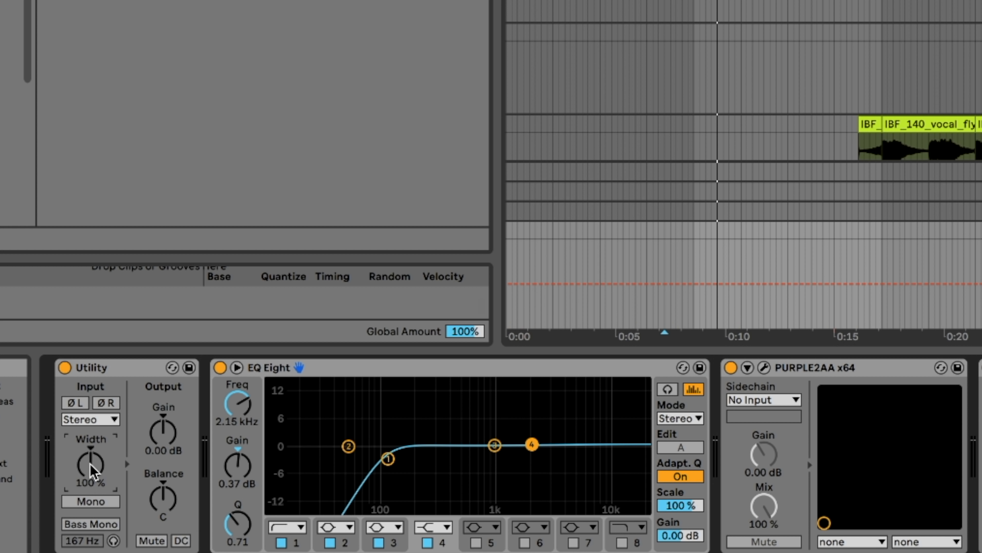
left_click(506, 176)
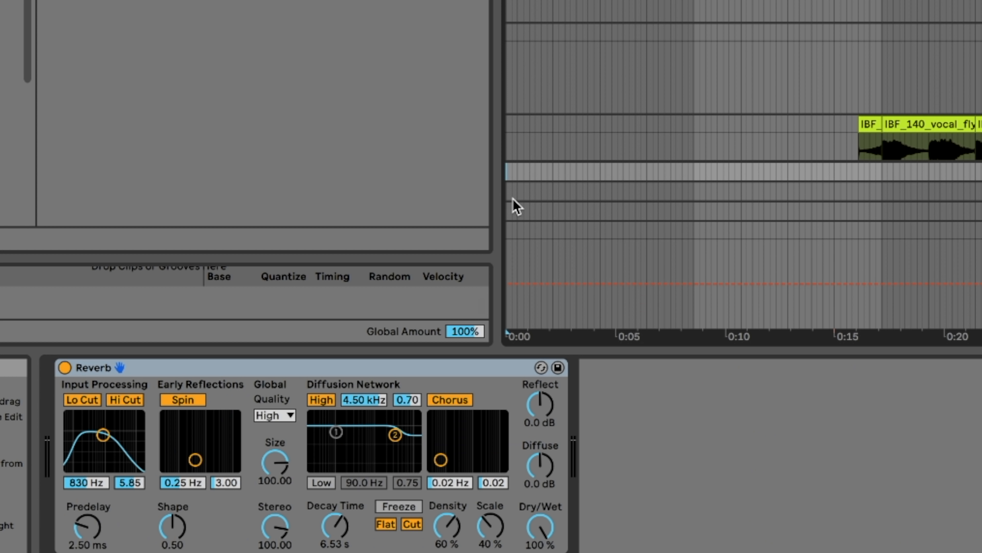
left_click(981, 230)
left_click_drag(98, 466, 98, 494)
key("space")
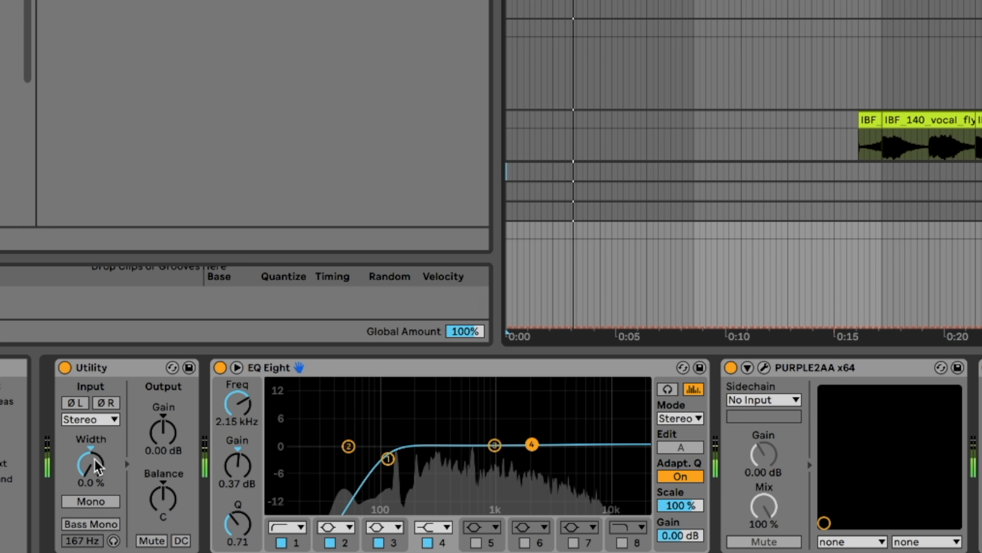
key("space")
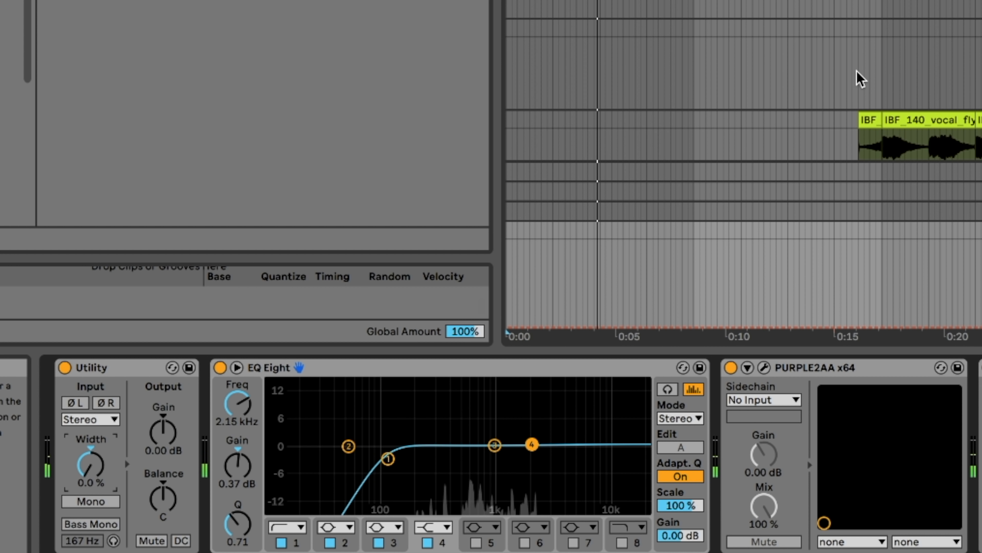
Play from the start of the vocal clips with Utility's Width raised to 400%, and reset the Width to 100%
left_click(859, 80)
left_click(979, 230)
left_click_drag(92, 467, 92, 377)
key("space")
double_click(93, 468)
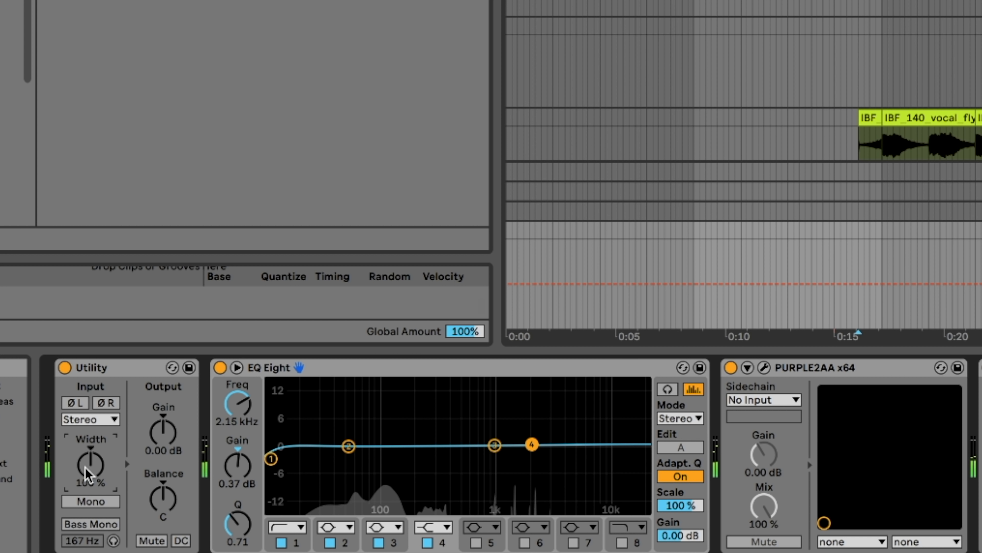
mouse_move(86, 472)
left_mouse_down()
mouse_move(86, 456)
mouse_move(86, 468)
left_mouse_up()
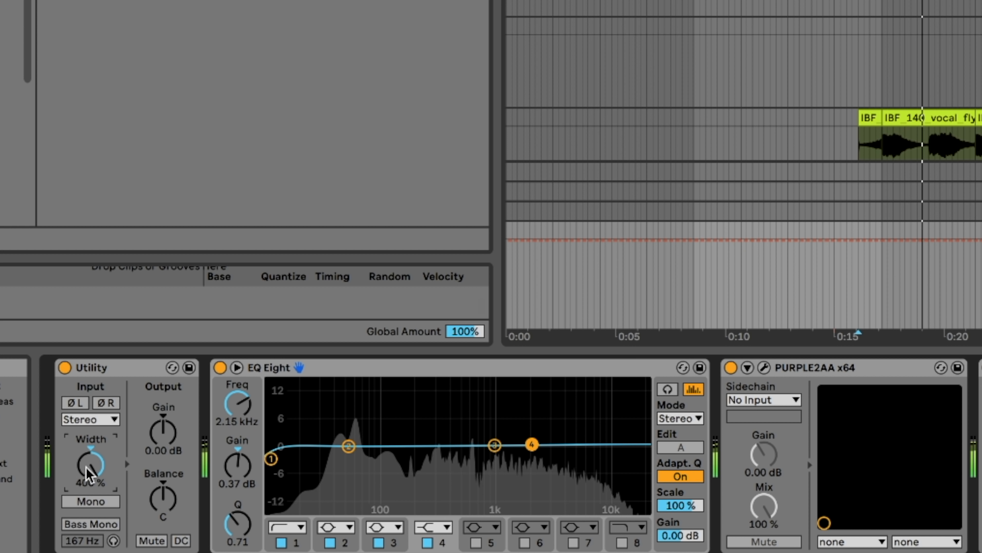
double_click(86, 468)
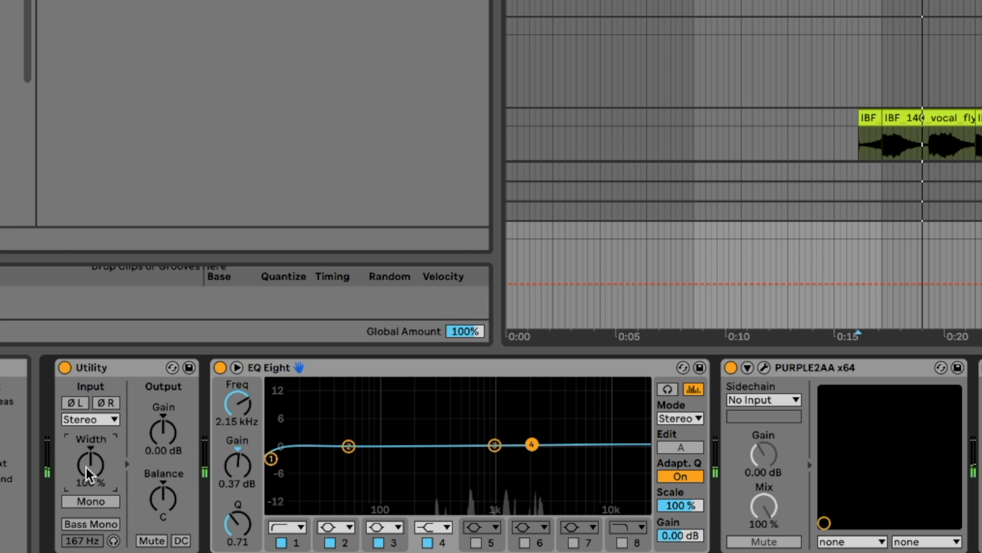
Turn on Mono in the Master's Utility and play the vocal section to check it in mono
left_click(97, 501)
scroll(789, 155, "right", 9)
scroll(788, 151, "up", 1)
scroll(788, 152, "left", 3)
scroll(788, 152, "down", 4)
key("space")
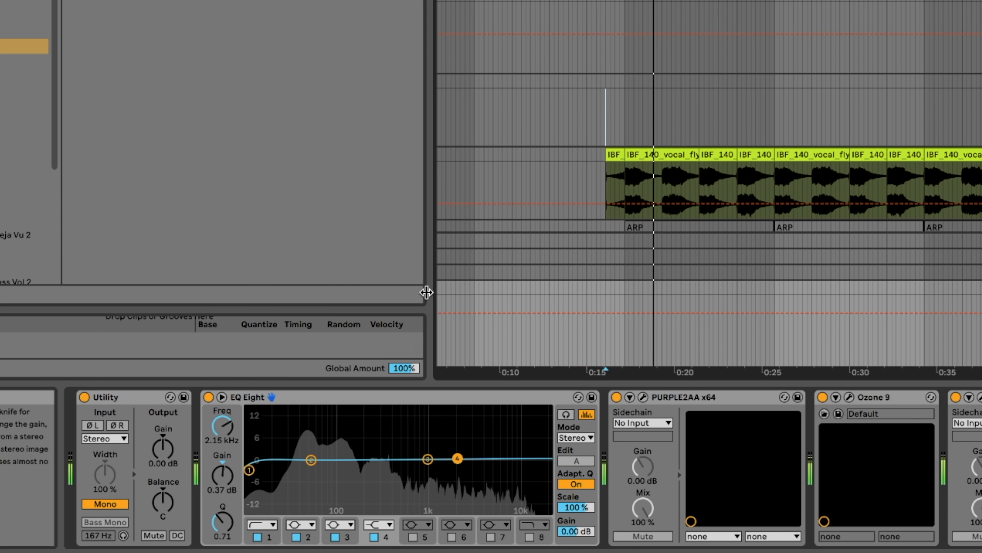
Check the track levels in the mixer during mono playback, return to the arrangement, stop playback and turn off Utility's Mono
key("Tab")
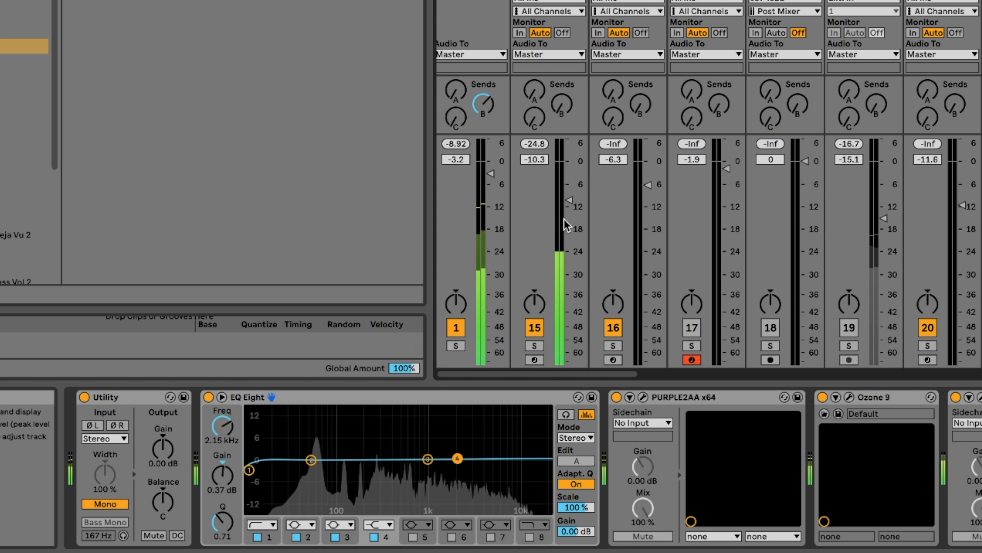
key("Tab")
key("space")
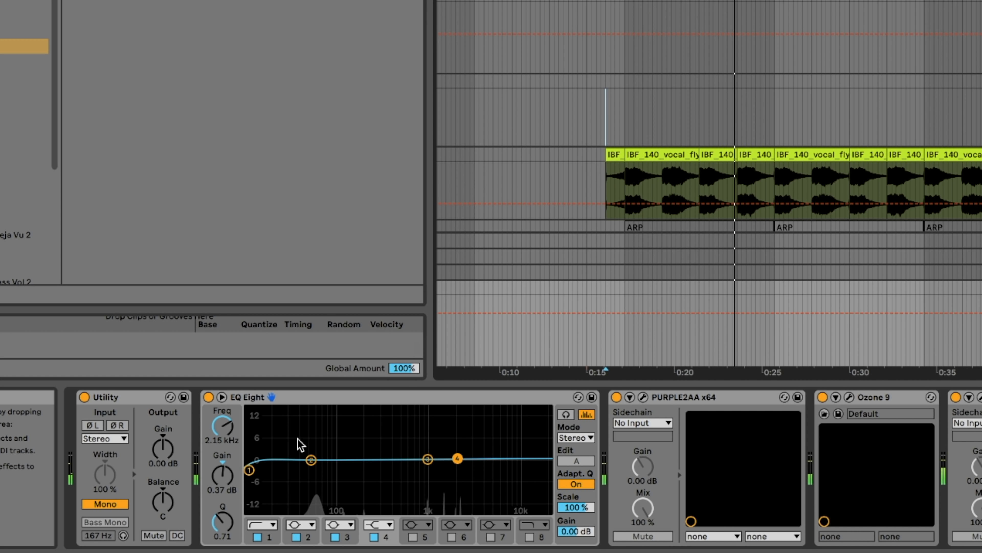
left_click(102, 504)
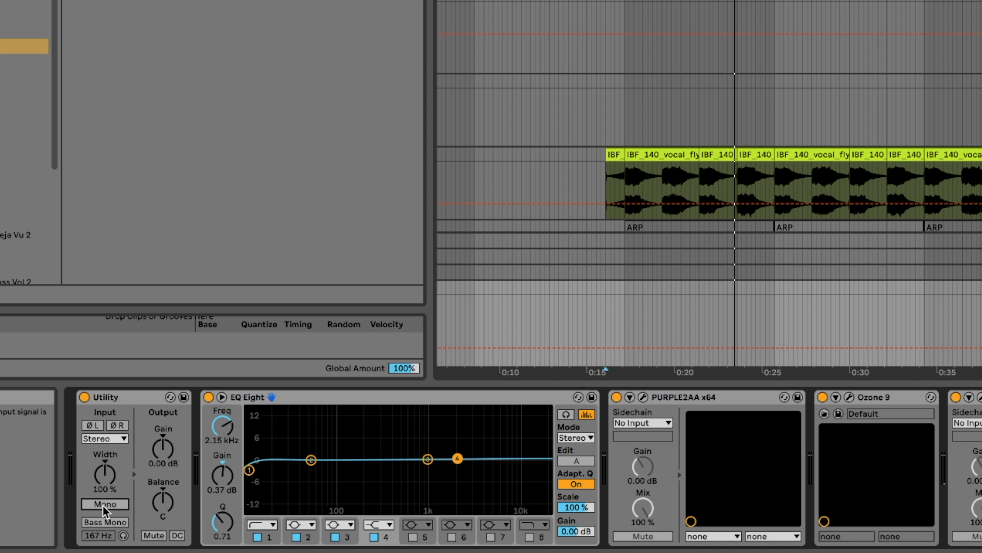
Turn on Bass Mono in the Master's Utility and set its frequency to 211 Hz
left_click(106, 520)
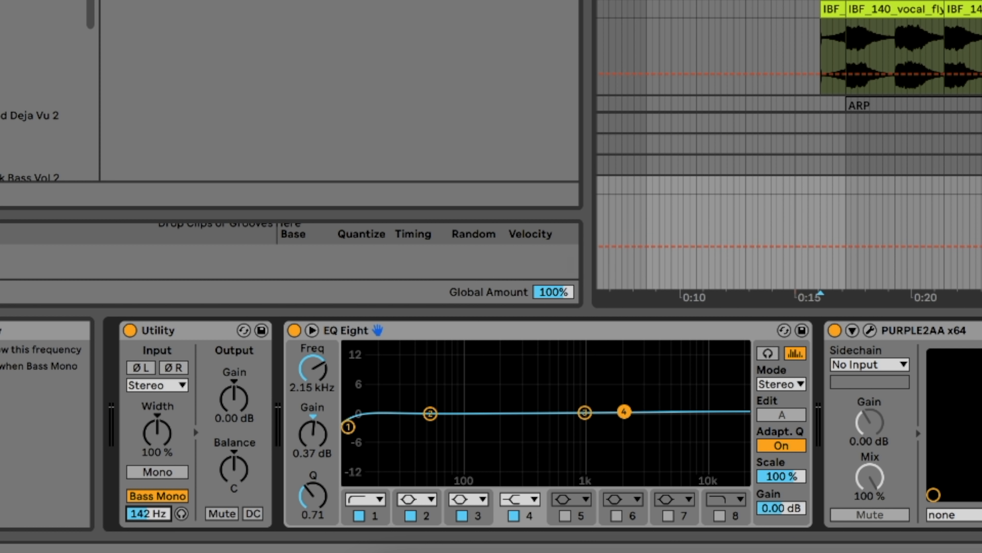
scroll(576, 332, "left", 5)
scroll(653, 160, "down", 3)
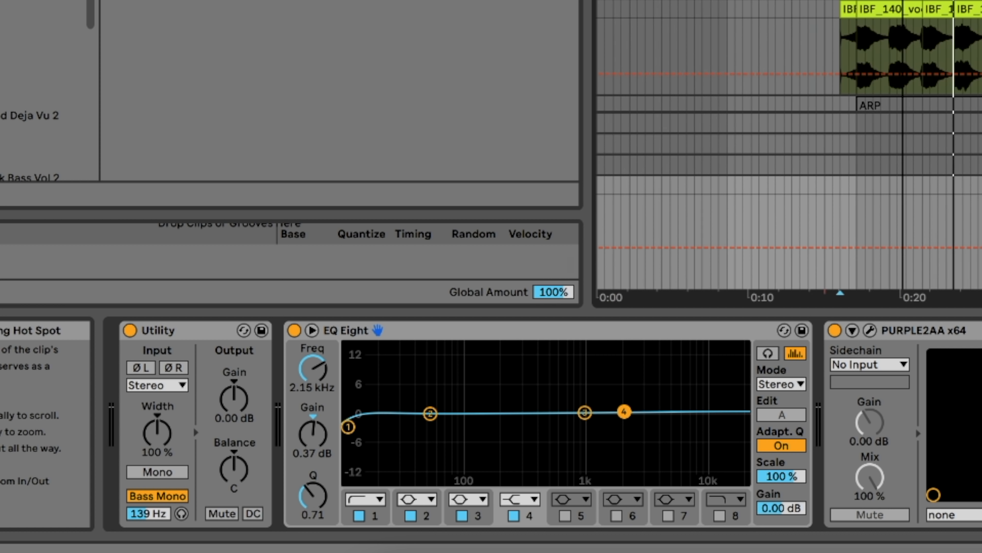
mouse_move(148, 513)
left_mouse_down()
mouse_move(148, 492)
mouse_move(160, 508)
left_mouse_up()
left_click(189, 330)
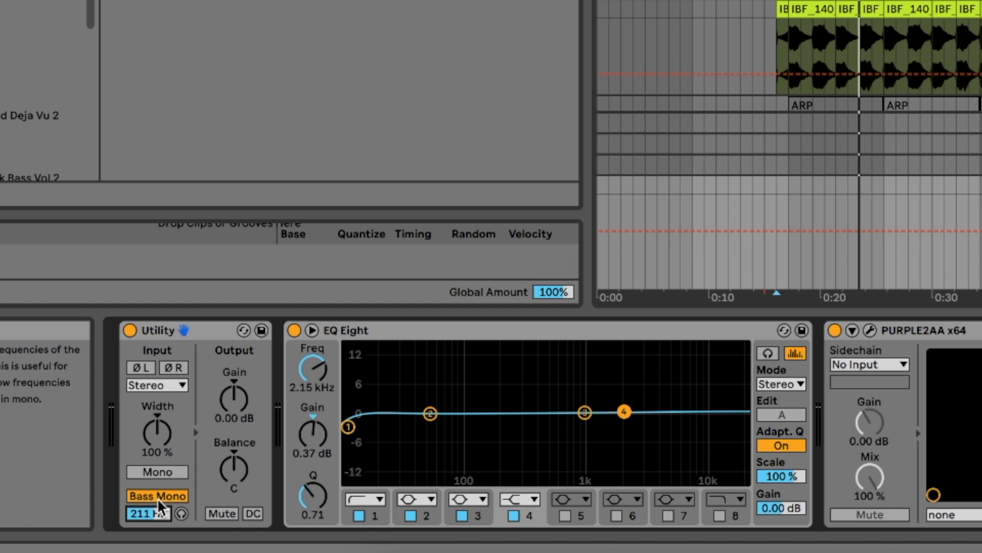
Play the vocal section, raise the Bass Mono frequency to 500 Hz and turn on Bass Mono audition to hear only the lows
key("space")
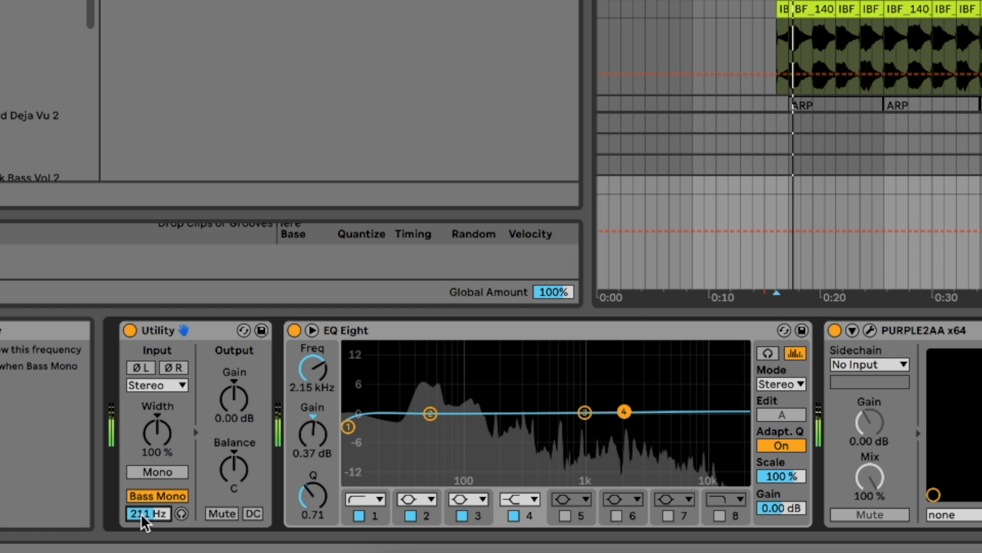
left_click_drag(142, 515, 143, 480)
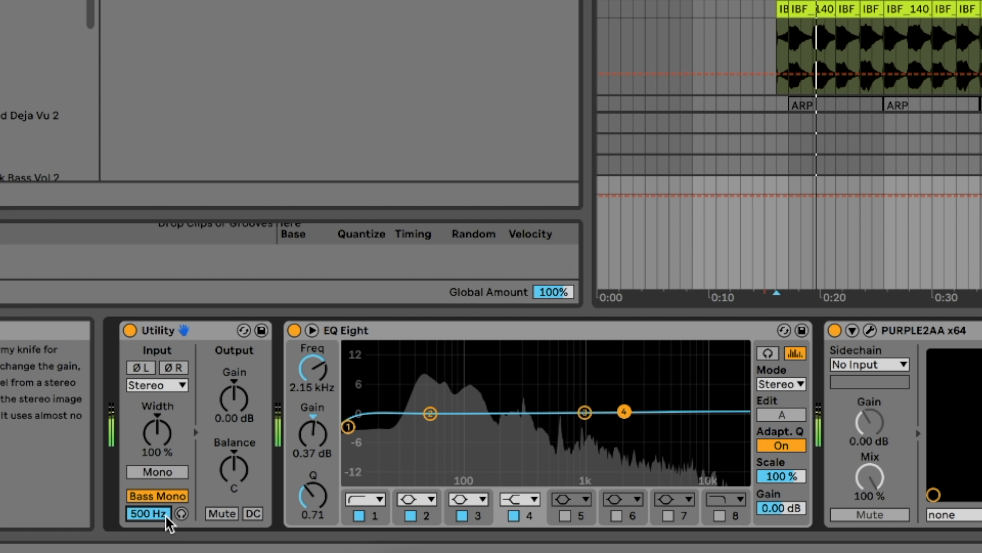
left_click(181, 513)
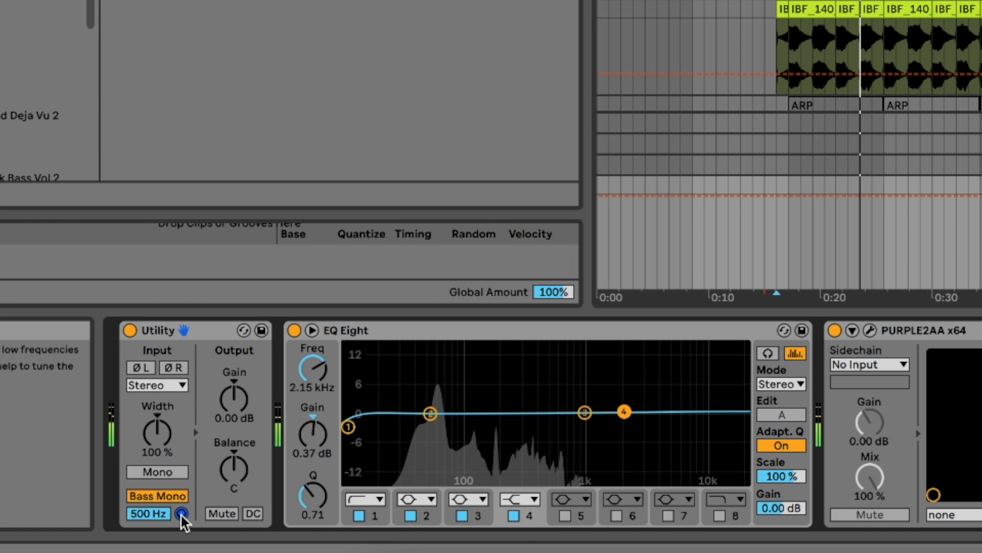
mouse_move(151, 514)
left_mouse_down()
mouse_move(151, 549)
mouse_move(150, 507)
left_mouse_up()
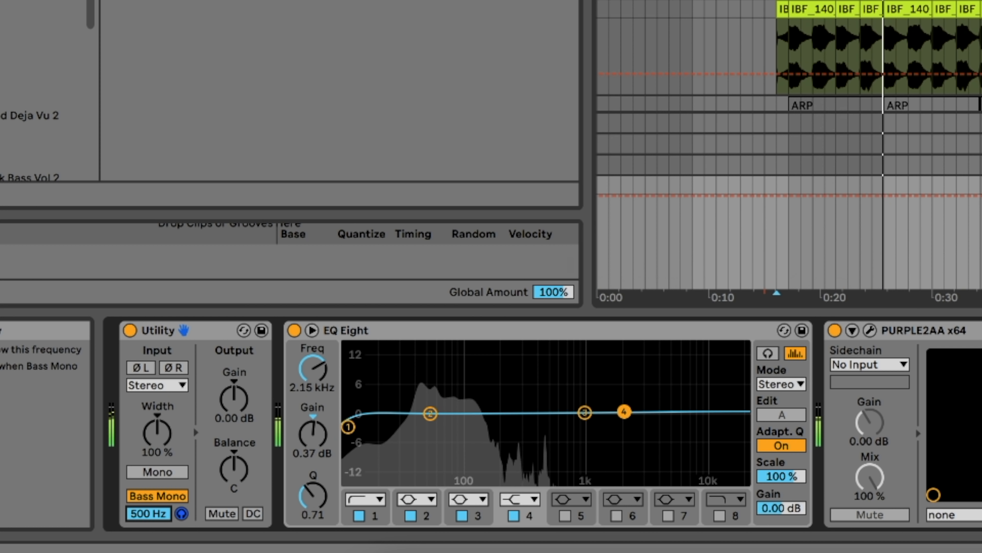
Compare the sound with Bass Mono and Utility bypassed and active, and leave Utility on with audition and Bass Mono off
left_click(181, 499)
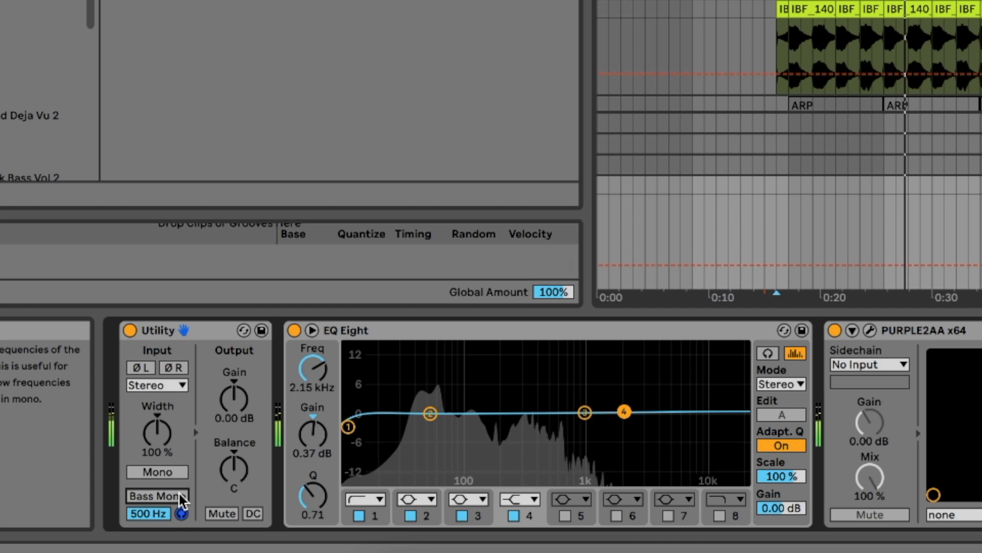
left_click(180, 497)
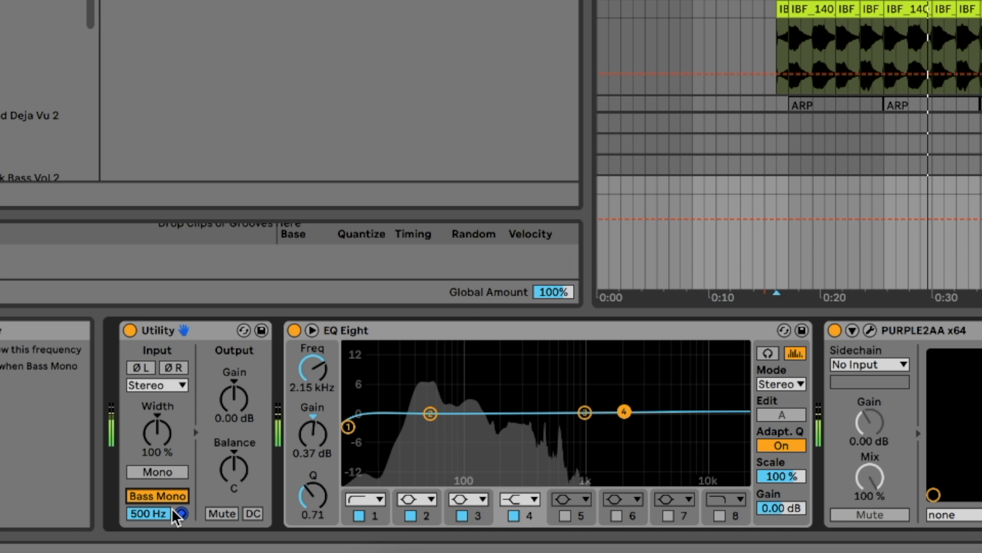
left_click(179, 513)
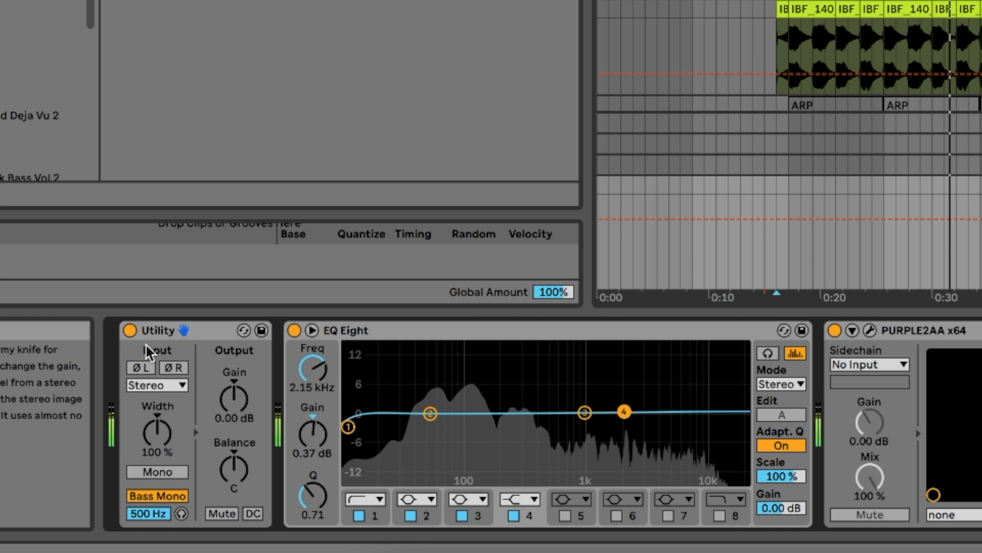
left_click(130, 330)
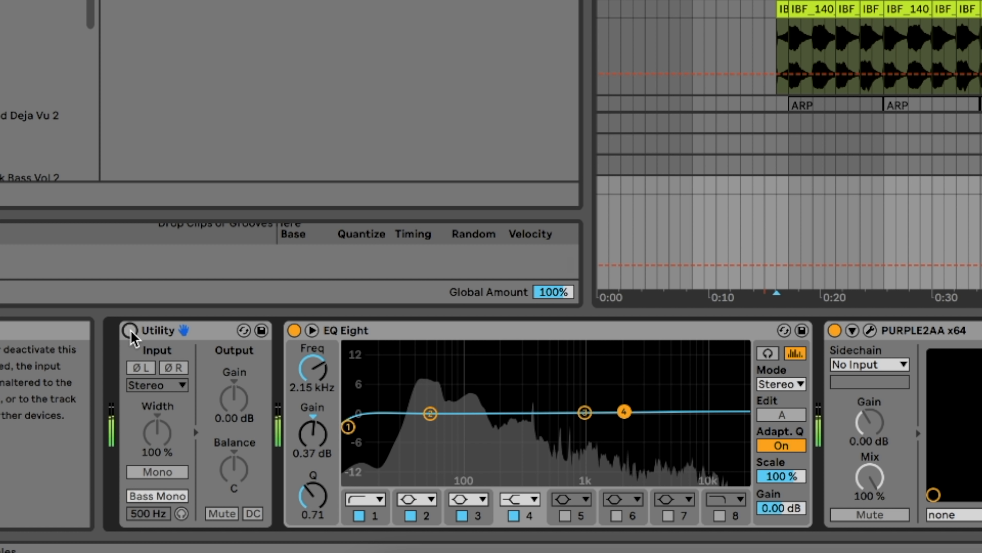
left_click(130, 330)
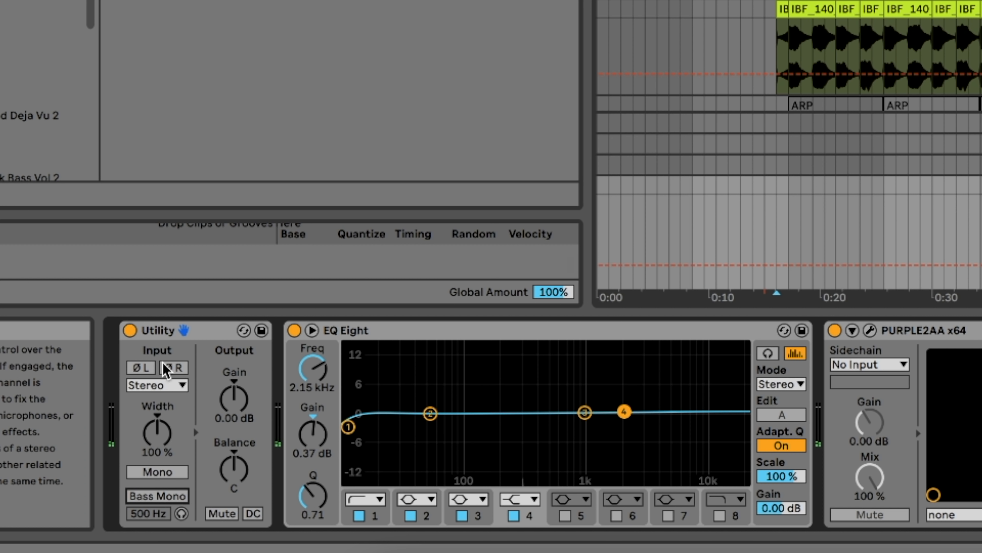
Invert the phase of both the left and right channels in Utility, play the vocal section and turn both inversions off
left_click(170, 367)
left_click(147, 367)
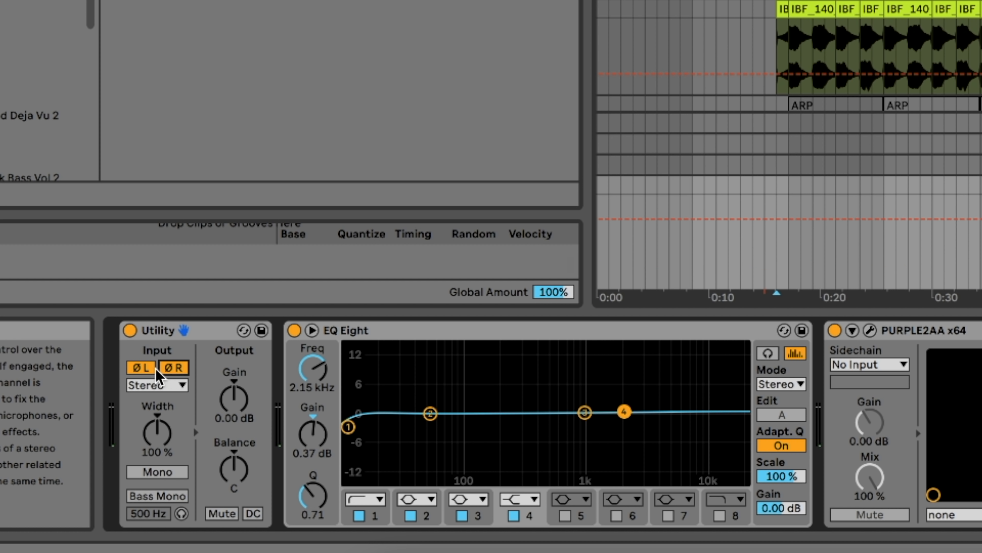
key("space")
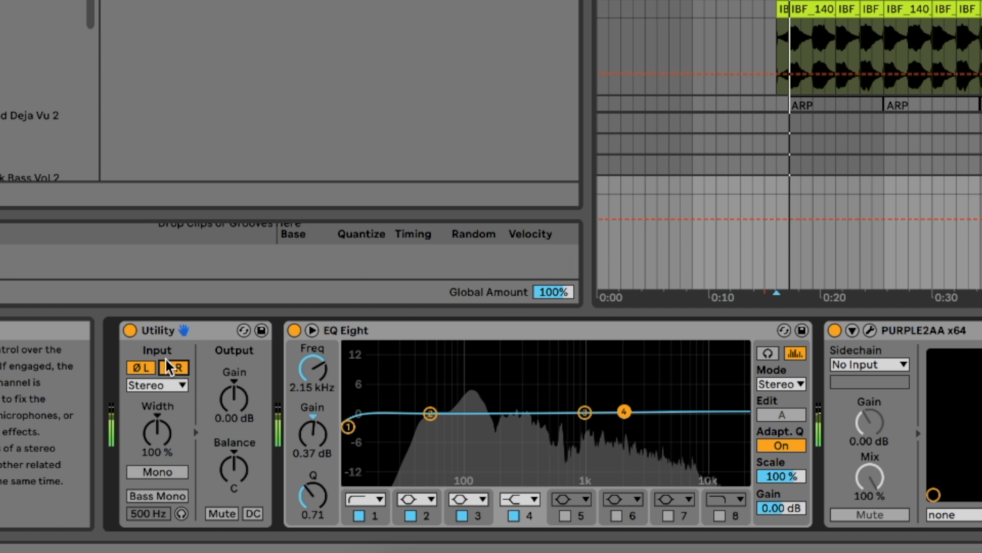
left_click(143, 368)
left_click(173, 367)
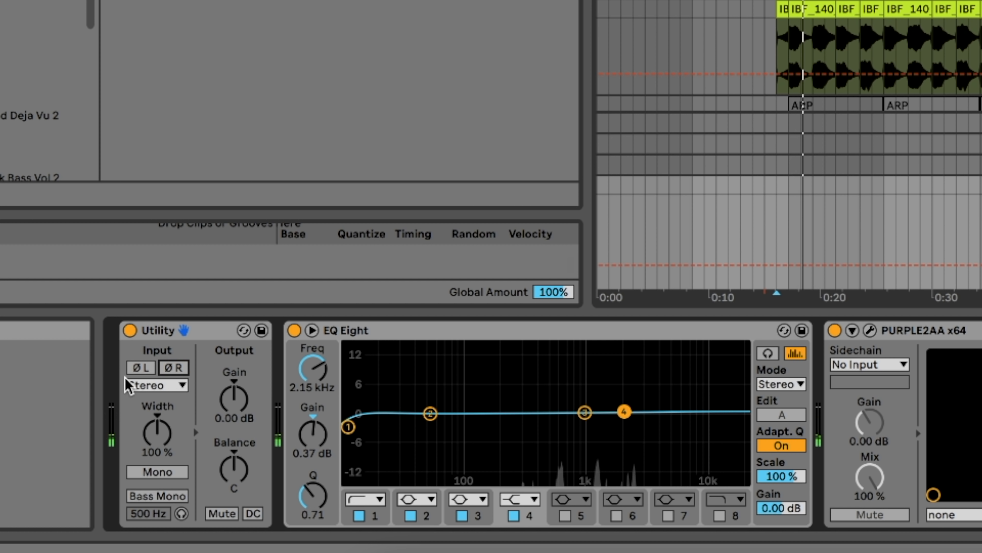
Toggle Utility's left and right phase inversions on and off alternately, ending with both off
left_click(144, 368)
left_click(173, 367)
left_click(146, 368)
left_click(172, 367)
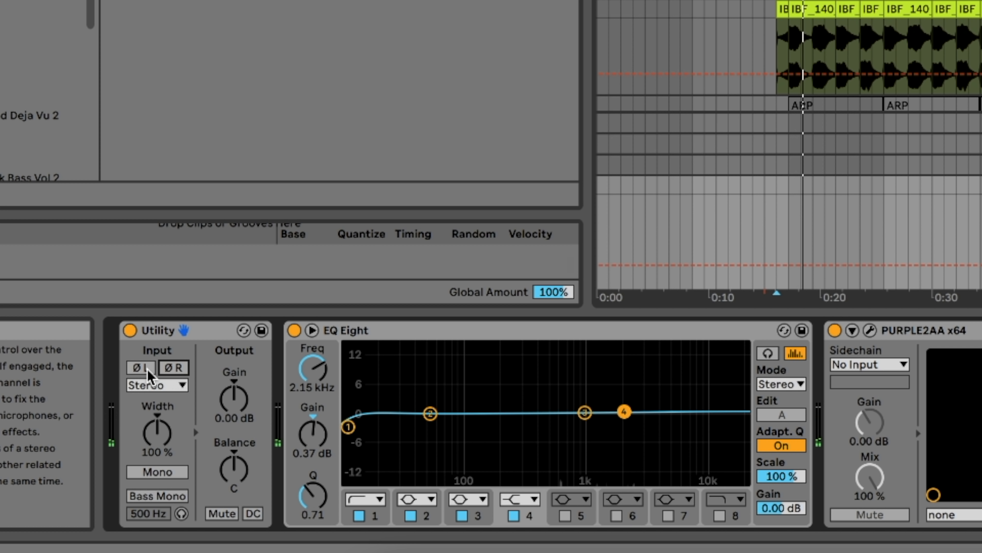
left_click(144, 367)
left_click(173, 367)
left_click(146, 368)
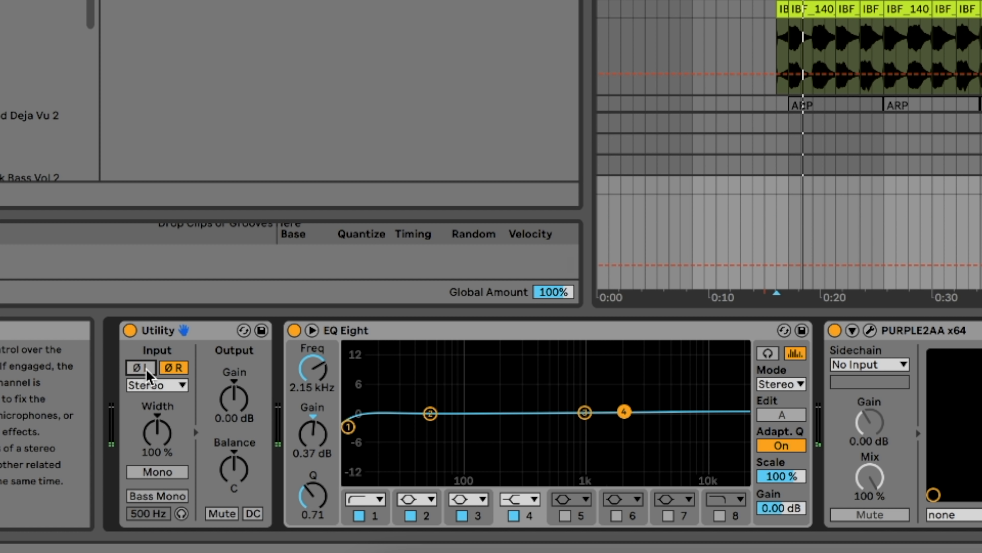
left_click(164, 367)
left_click(145, 369)
left_click(163, 368)
left_click(153, 368)
left_click(158, 368)
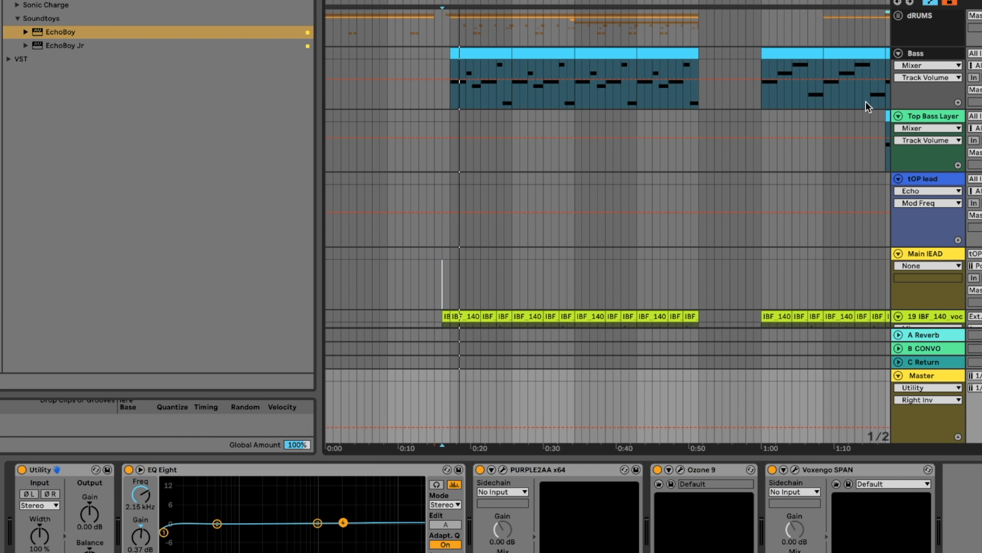
Find the Main Melody track below the vocal track, select its Warm Piano 2 clip and play it
scroll(873, 155, "down", 10)
left_click(937, 91)
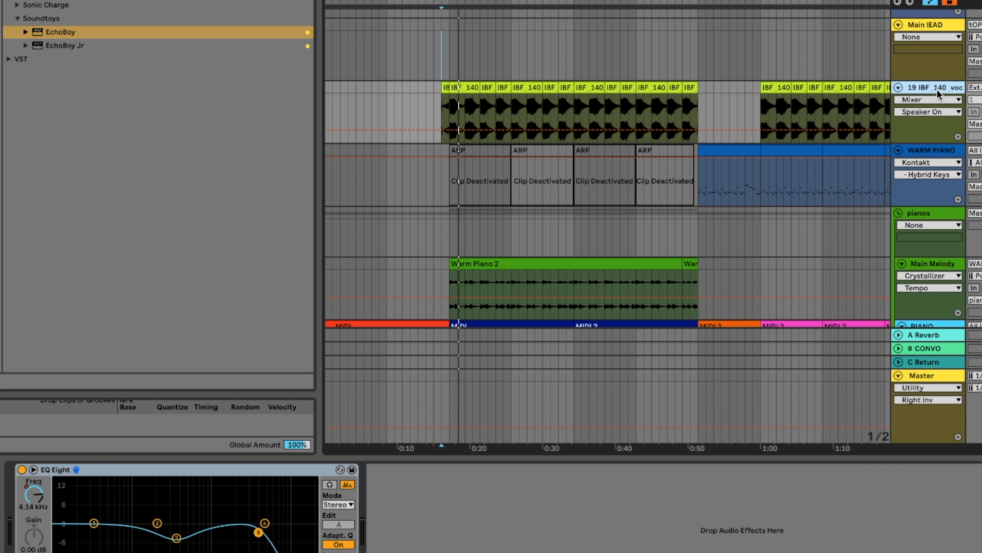
scroll(884, 215, "down", 2)
scroll(886, 220, "down", 2)
left_click(921, 208)
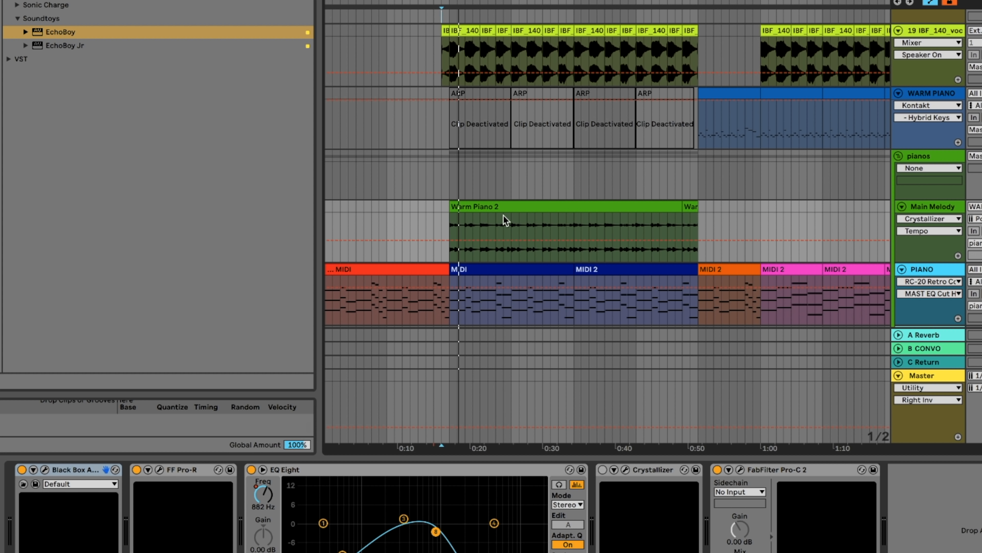
left_click(495, 207)
key("space")
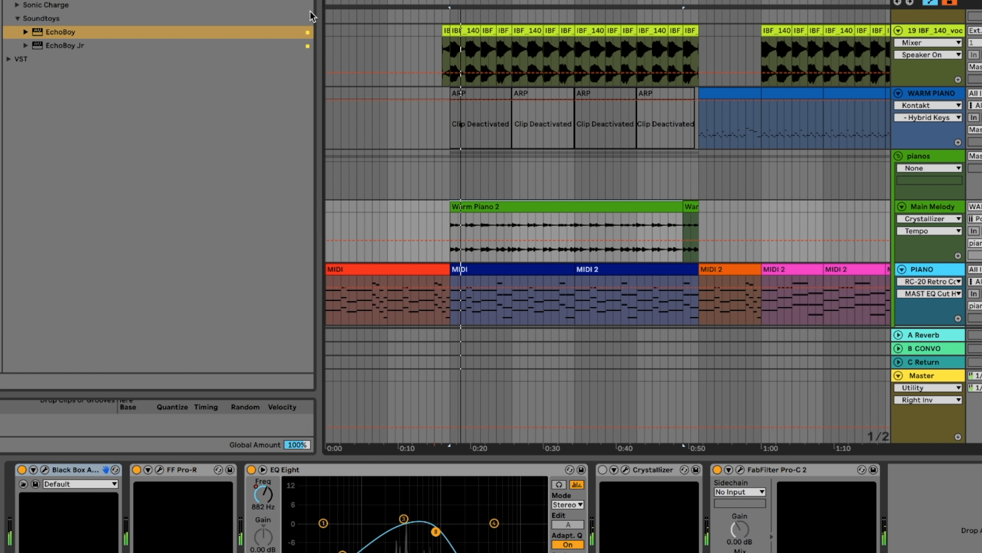
Find Utility in the browser and insert it between FF Pro-R and EQ Eight on the Main Melody track
key("super+f")
key("BackSpace")
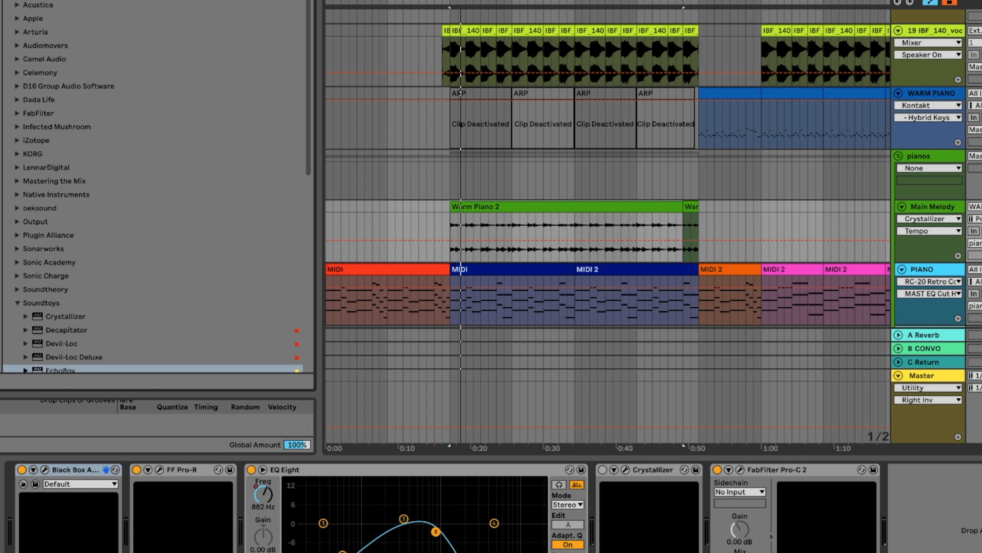
type("fab")
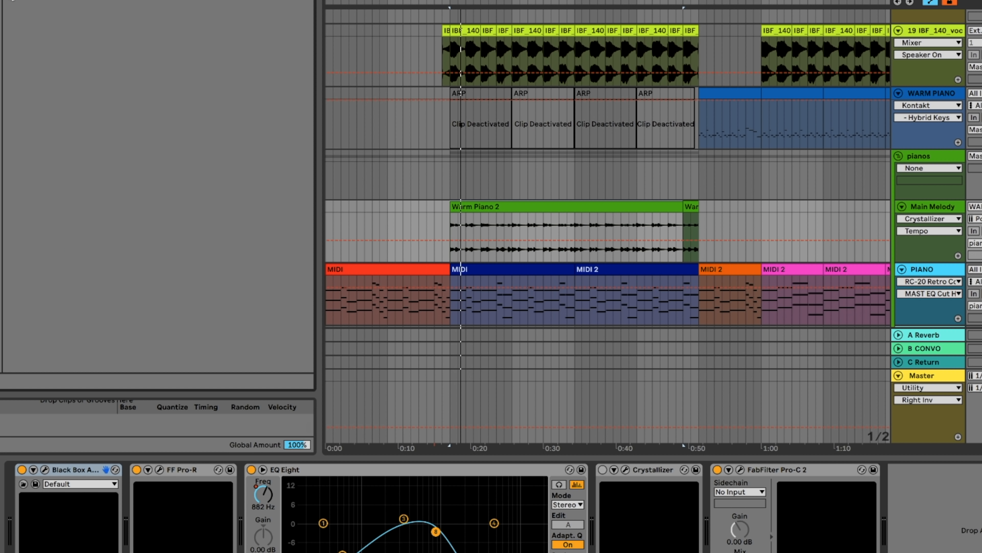
left_click_drag(30, 8, 211, 530)
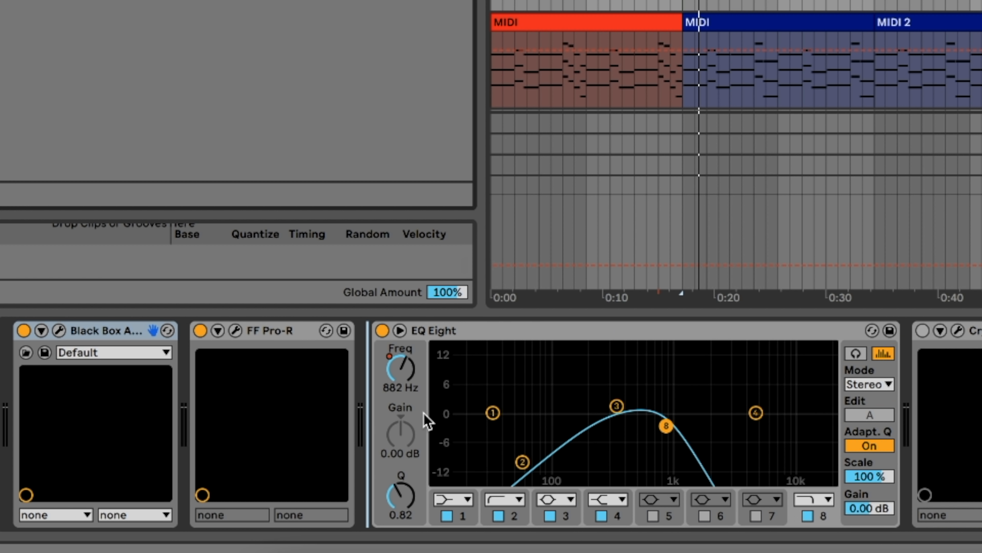
left_click_drag(427, 419, 439, 426)
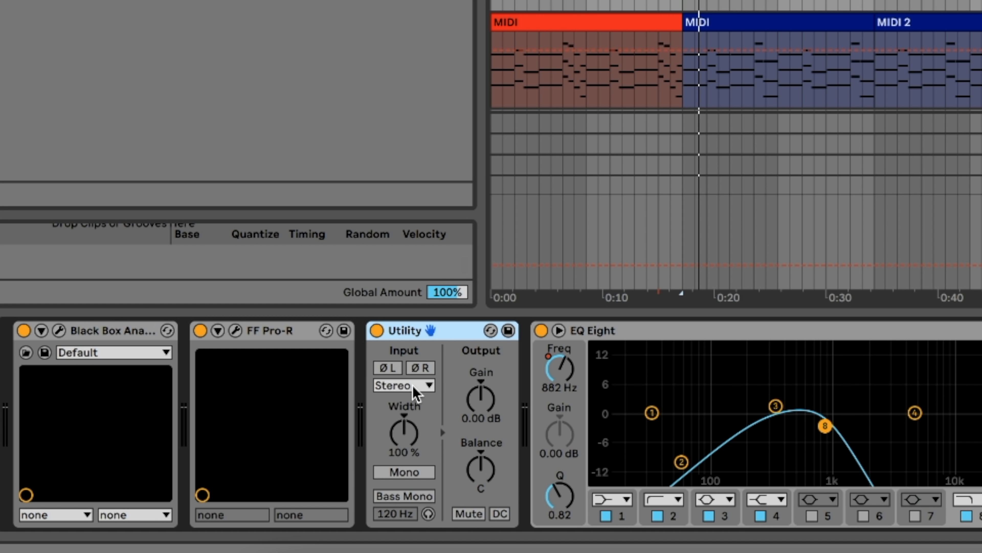
left_click(404, 385)
left_click(389, 401)
left_click_drag(406, 331, 182, 343)
key("space")
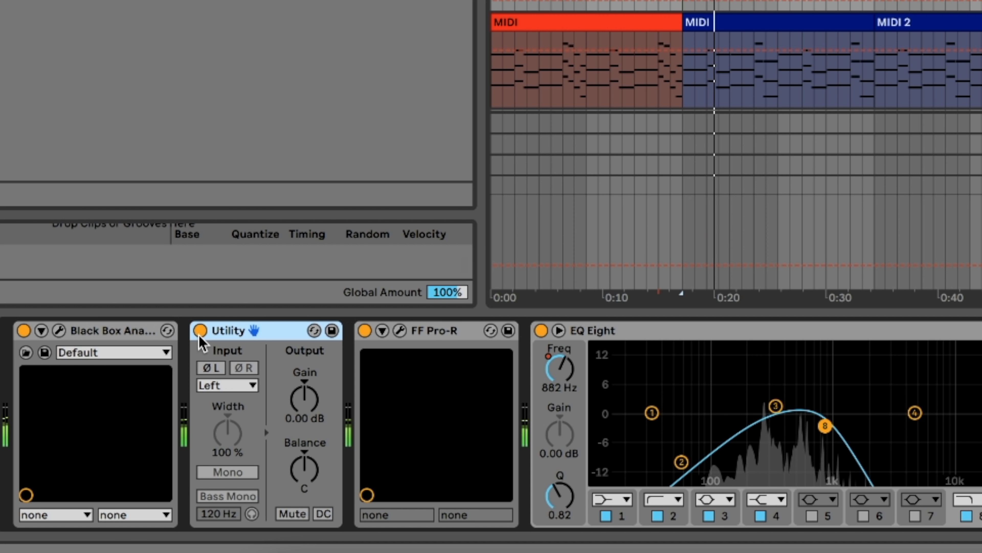
Audition the Main Melody's Utility with the channel mode set to Right and return the mode to Stereo
left_click(219, 385)
left_click(213, 434)
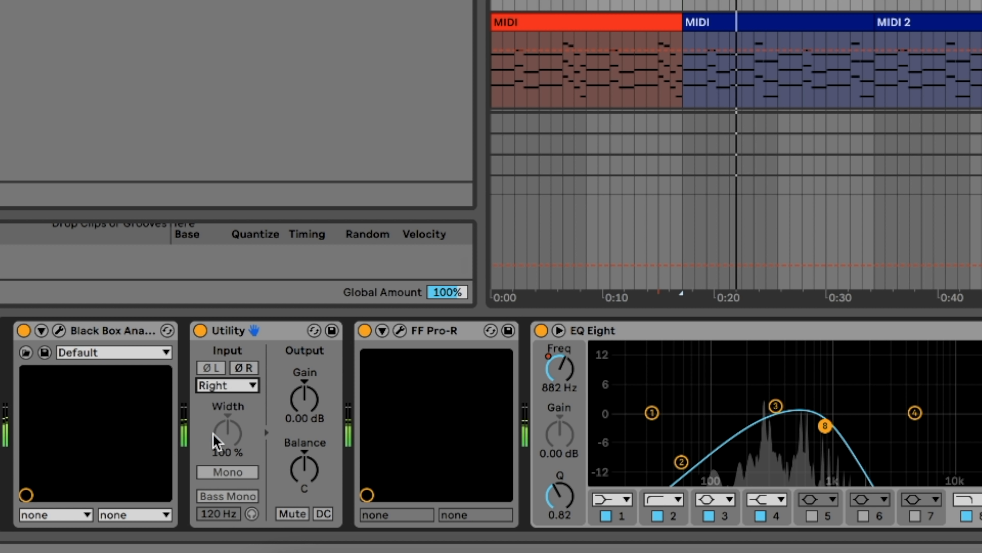
left_click(219, 385)
left_click(224, 418)
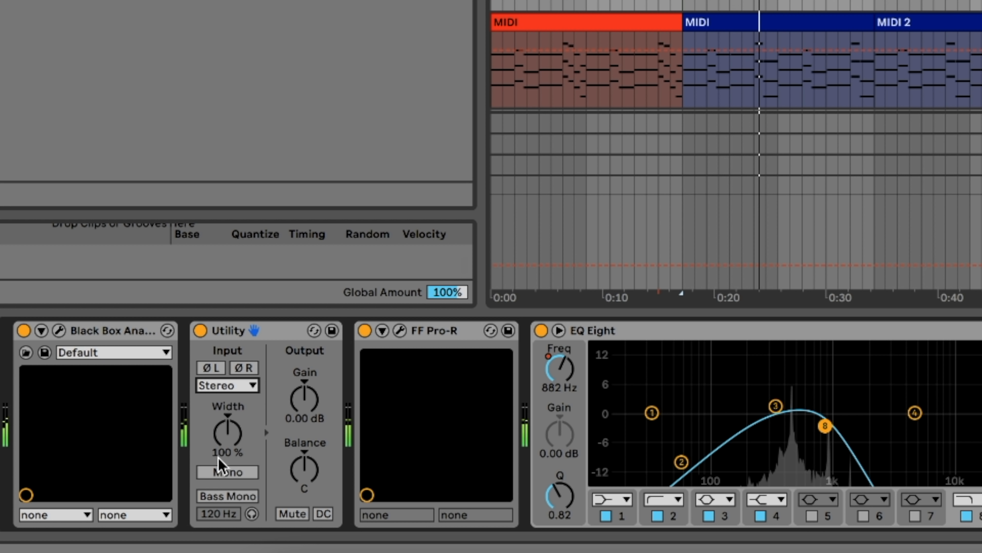
Turn on Mono in the Main Melody's Utility and review its channel modes, keeping Stereo selected
left_click(225, 472)
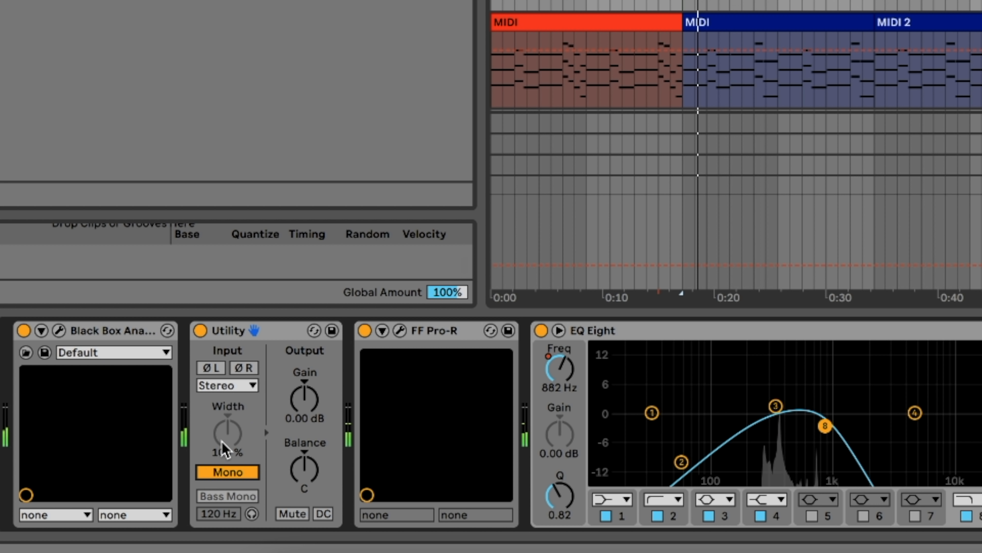
left_click(225, 386)
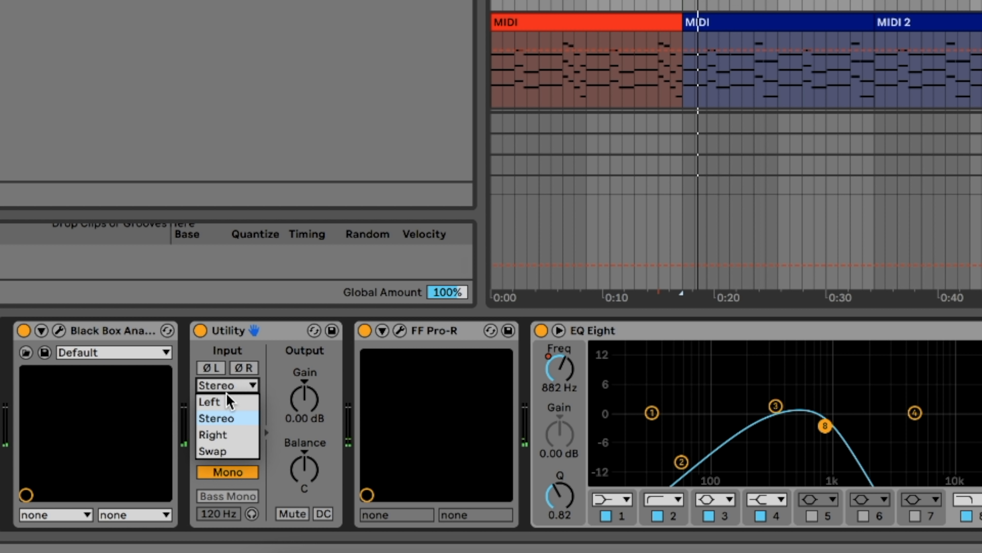
left_click(236, 419)
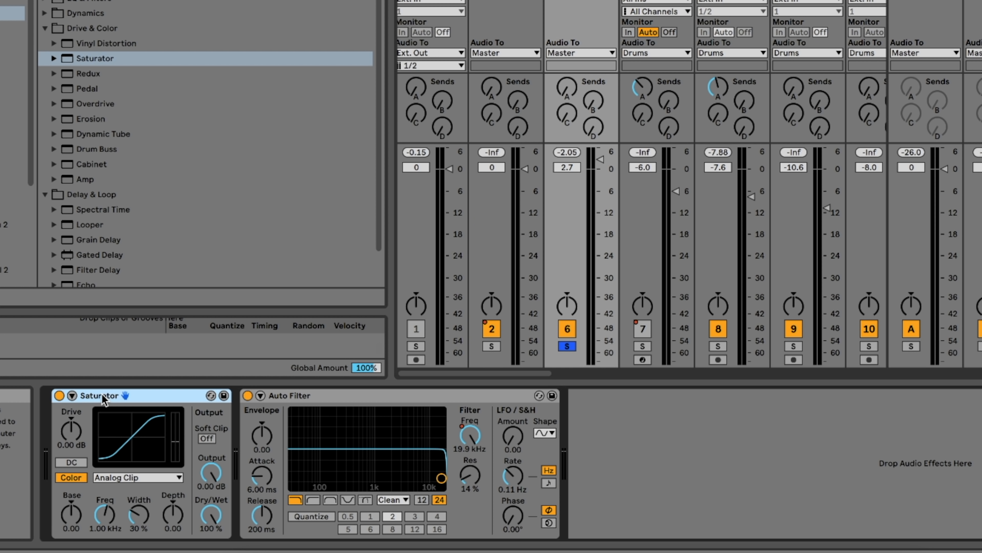
Expand the Saturator on track 6 to show its additional waveshaper parameters
left_click(75, 433)
left_click(72, 395)
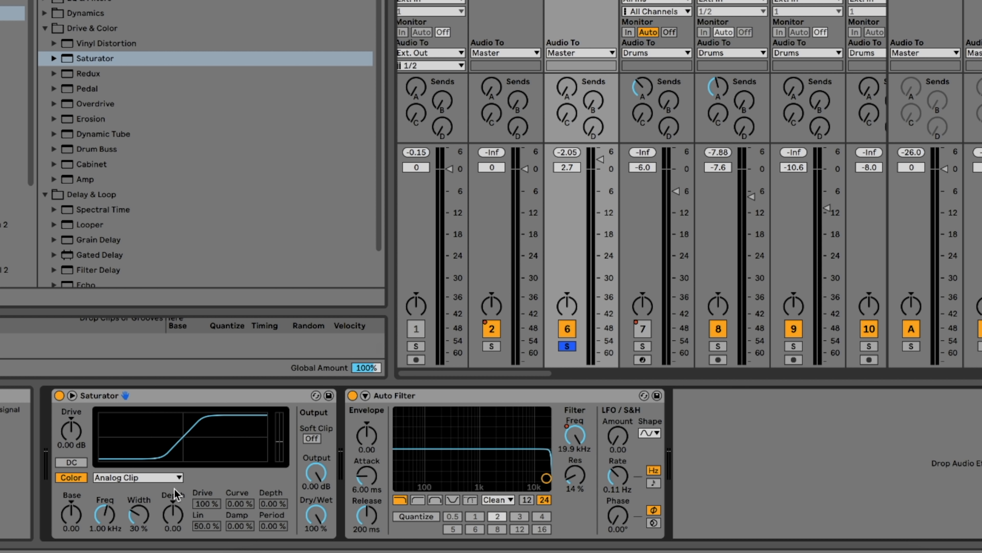
Switch the Saturator's curve type to Waveshaper to review its extra parameters, and return it to Analog Clip
left_click(143, 477)
left_click(116, 552)
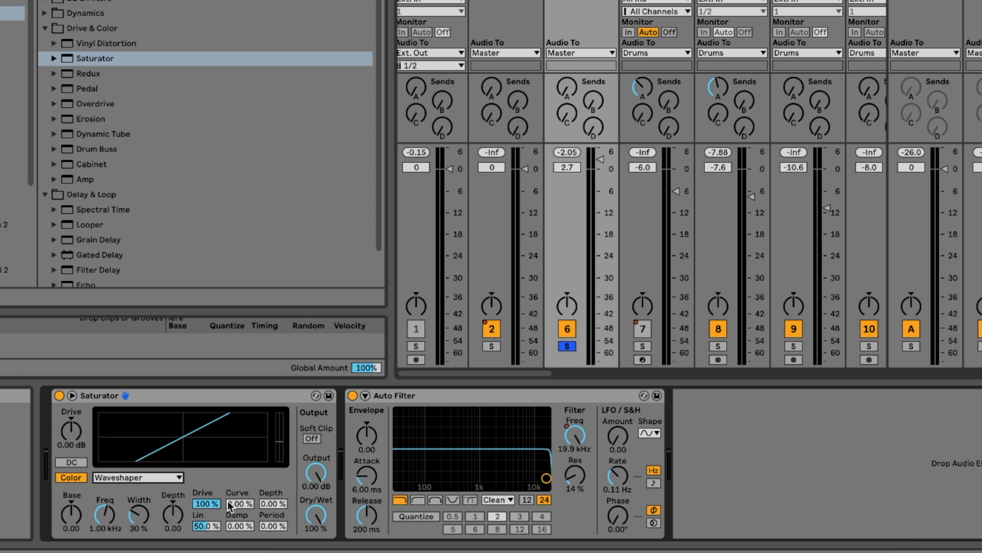
mouse_move(230, 507)
left_mouse_down()
mouse_move(230, 480)
mouse_move(230, 507)
left_mouse_up()
left_click(136, 477)
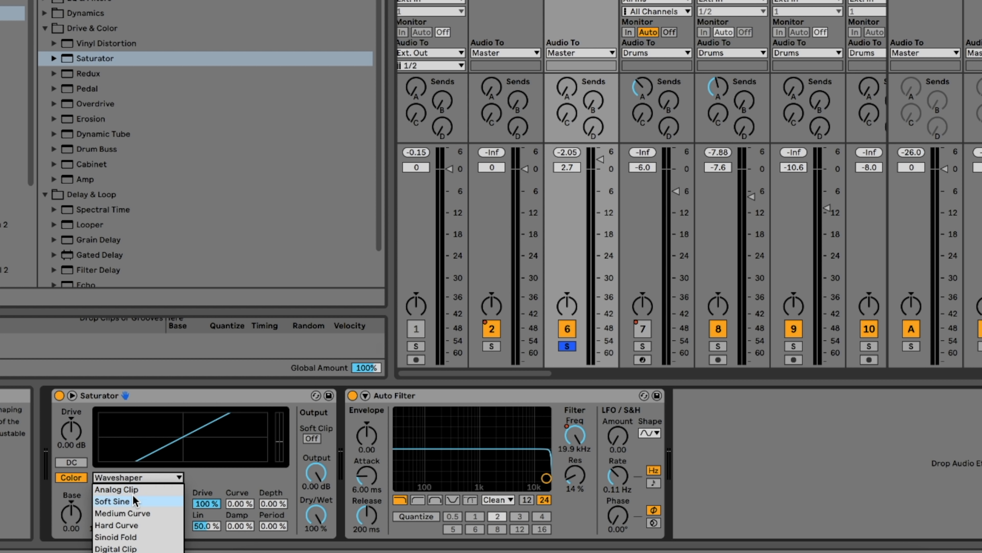
left_click(148, 489)
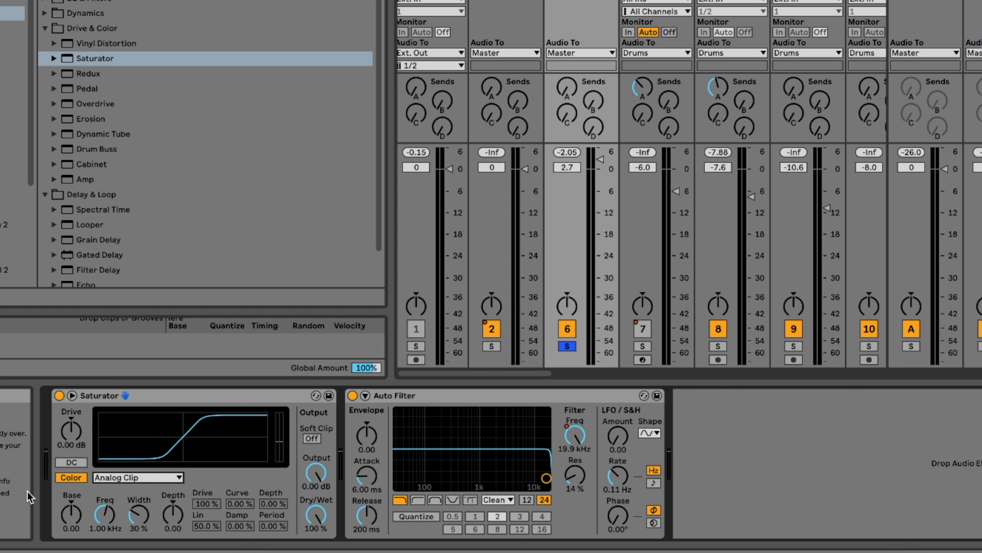
Preview the Saturator's Soft Sine, Medium Curve and Hard Curve types and set it back to Analog Clip
left_click(112, 478)
left_click(112, 501)
left_click(120, 477)
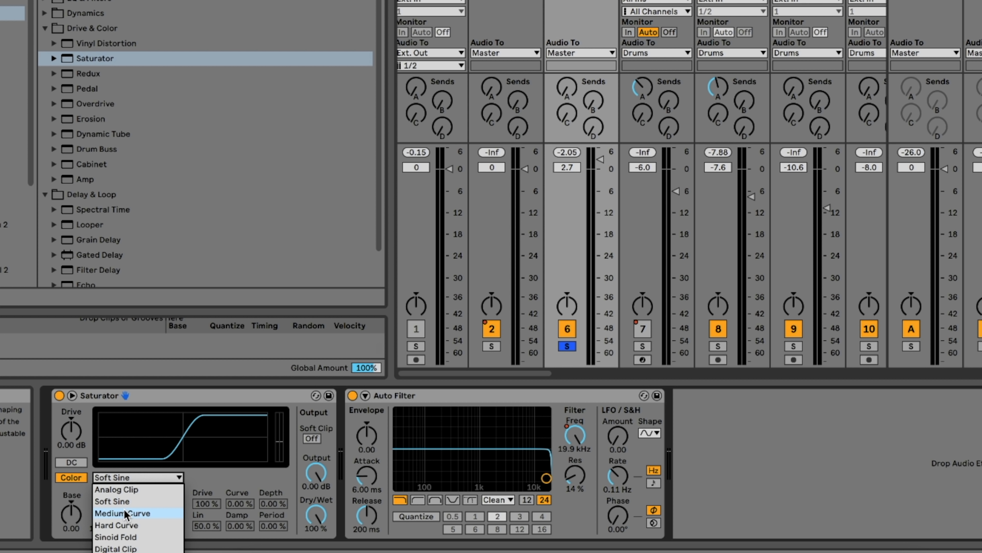
left_click(125, 513)
left_click(132, 477)
left_click(128, 525)
left_click(140, 477)
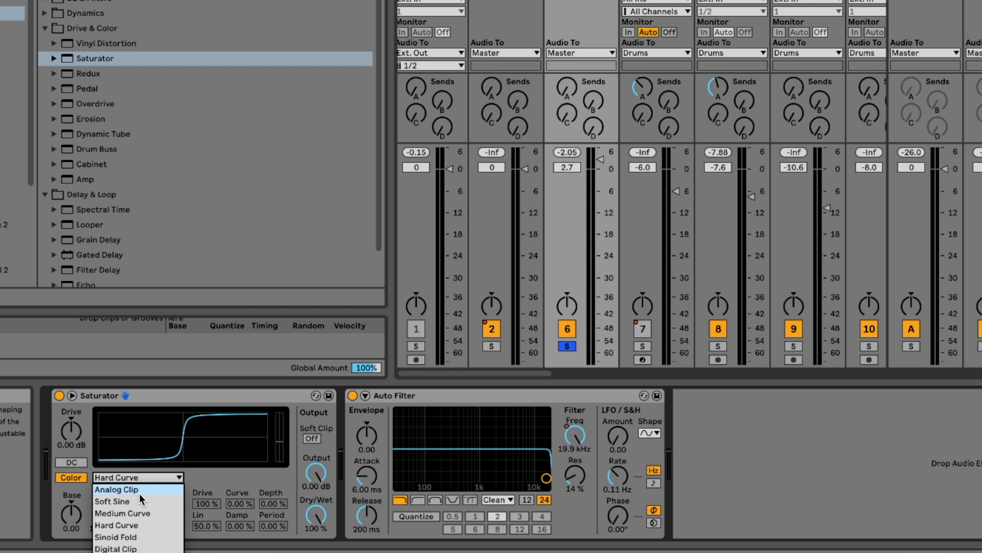
left_click(139, 491)
During playback, set the Saturator's Drive to 4.57 dB and Output to -2.29 dB, and compare it bypassed and active
left_click_drag(62, 430, 62, 427)
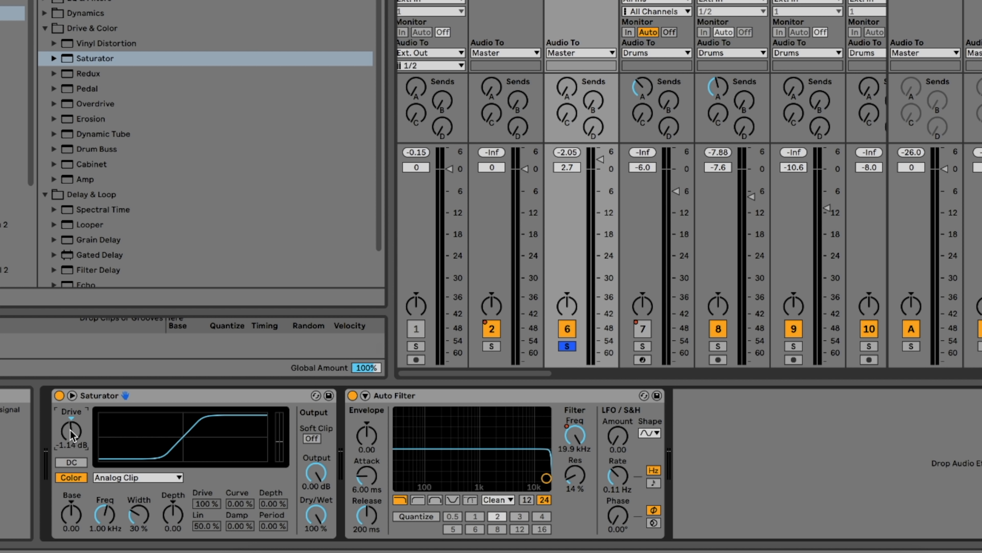
key("space")
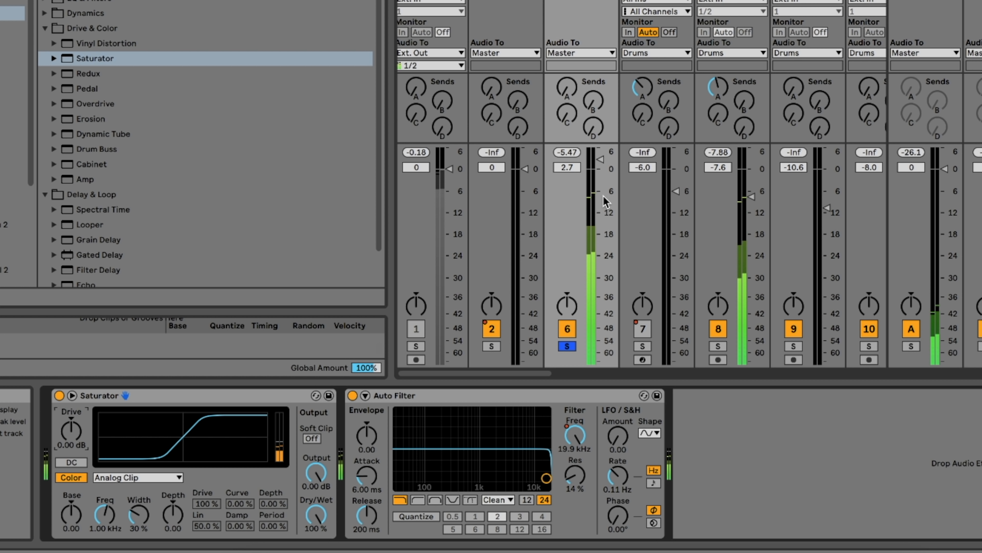
mouse_move(71, 430)
left_mouse_down()
mouse_move(71, 422)
mouse_move(62, 429)
left_mouse_up()
left_click_drag(318, 475, 318, 474)
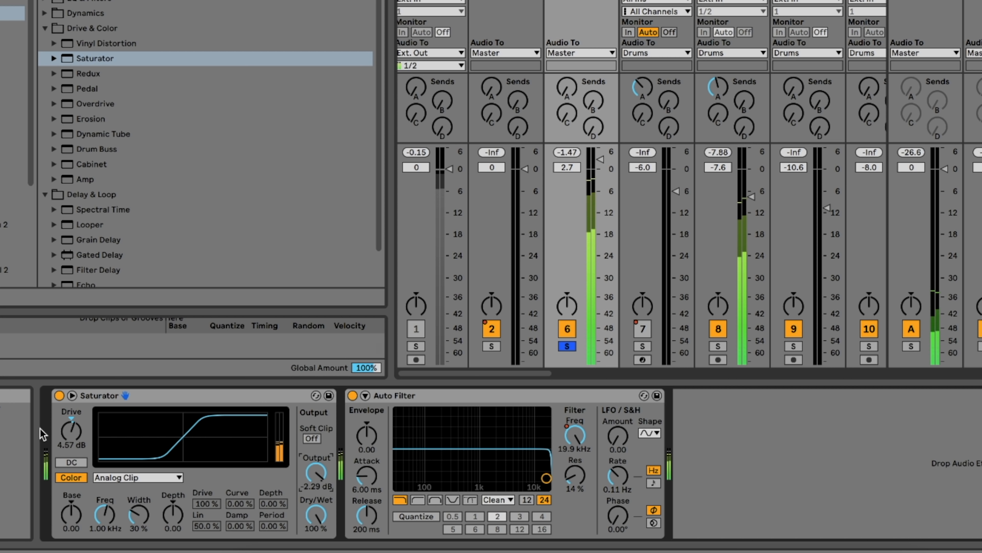
left_click(58, 395)
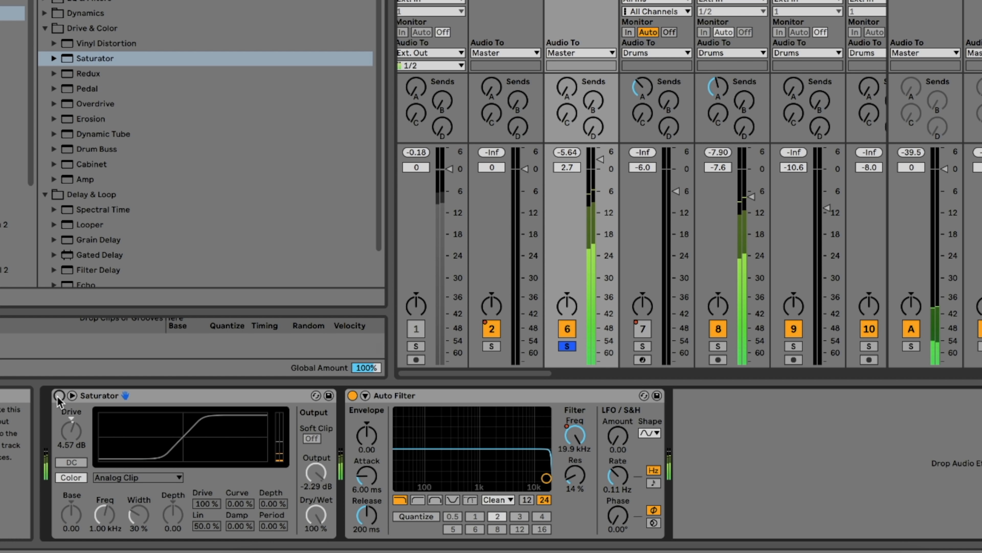
left_click(59, 396)
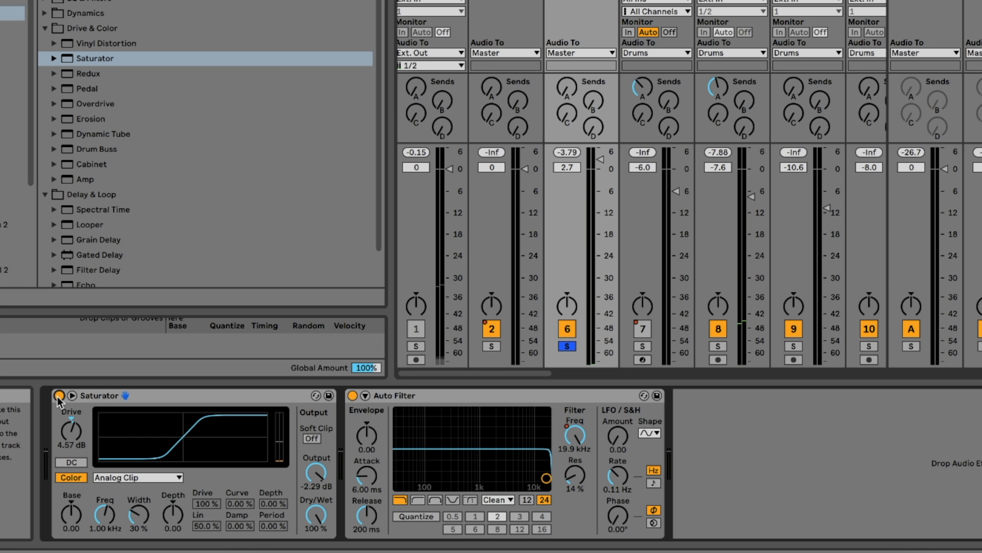
Lower the Saturator's Output to -3.14 dB and compare the sound with the device bypassed and active
scroll(576, 278, "left", 1)
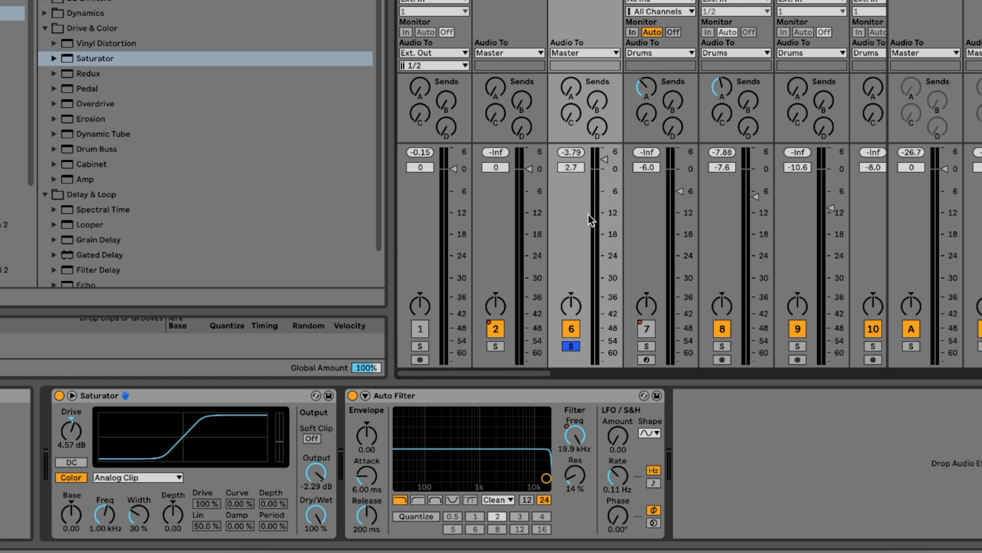
left_click(318, 460)
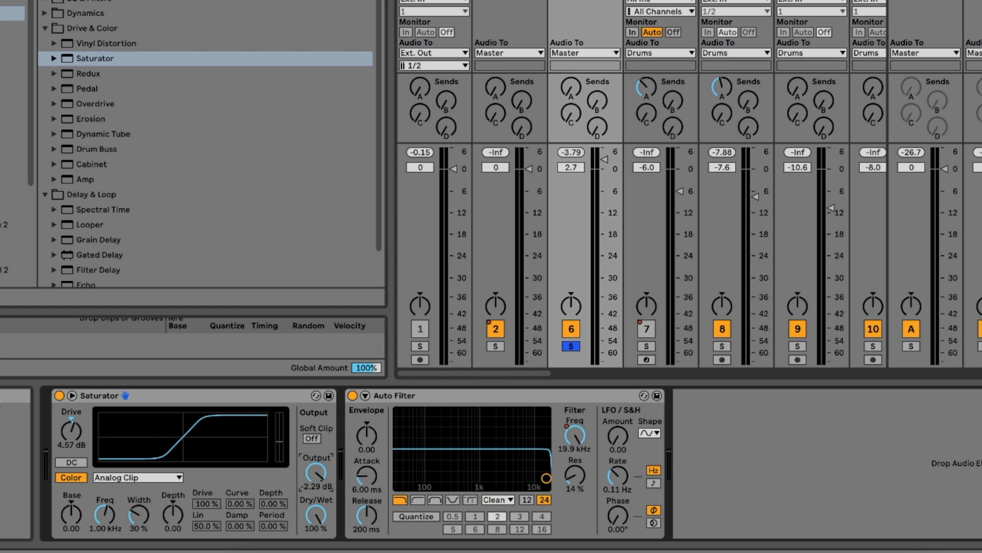
left_click(59, 395)
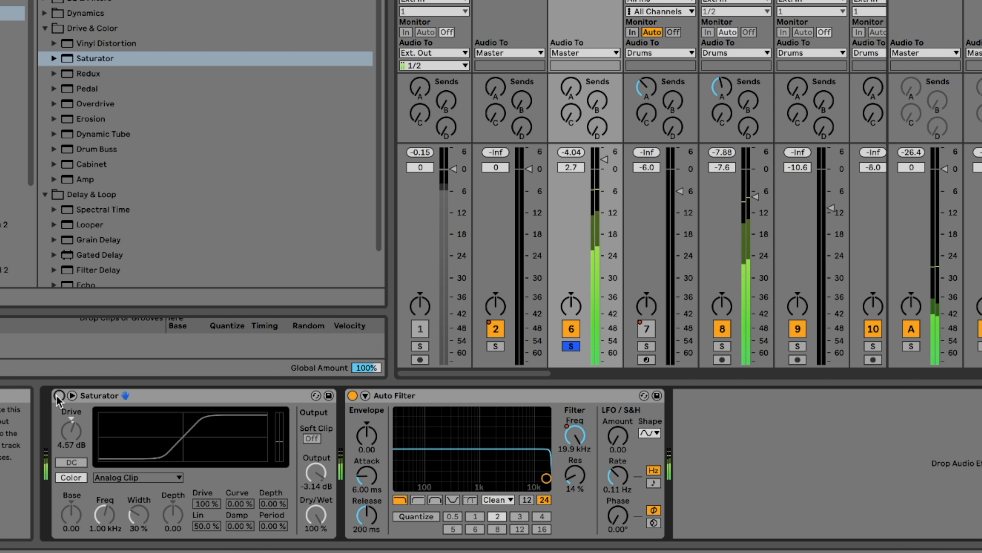
left_click(59, 395)
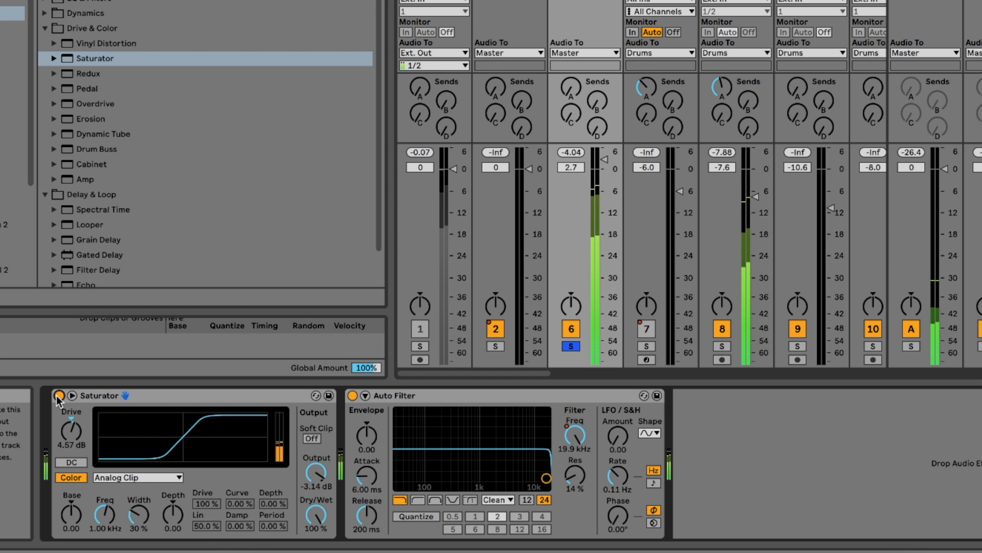
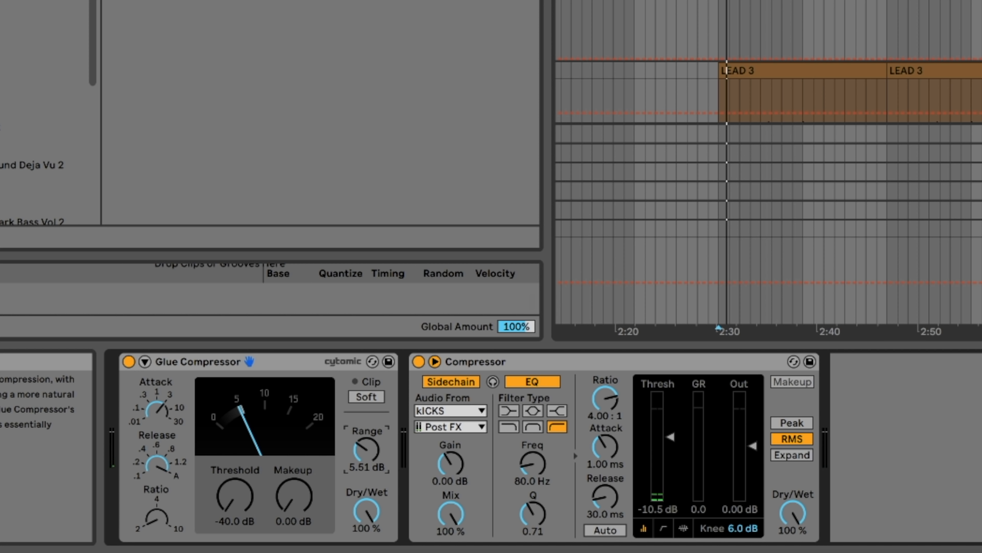
Start playback and set the Glue Compressor's Range to 33.2 dB and Threshold to -10.2 dB
left_click_drag(367, 450, 367, 453)
key("space")
left_click_drag(236, 495, 236, 418)
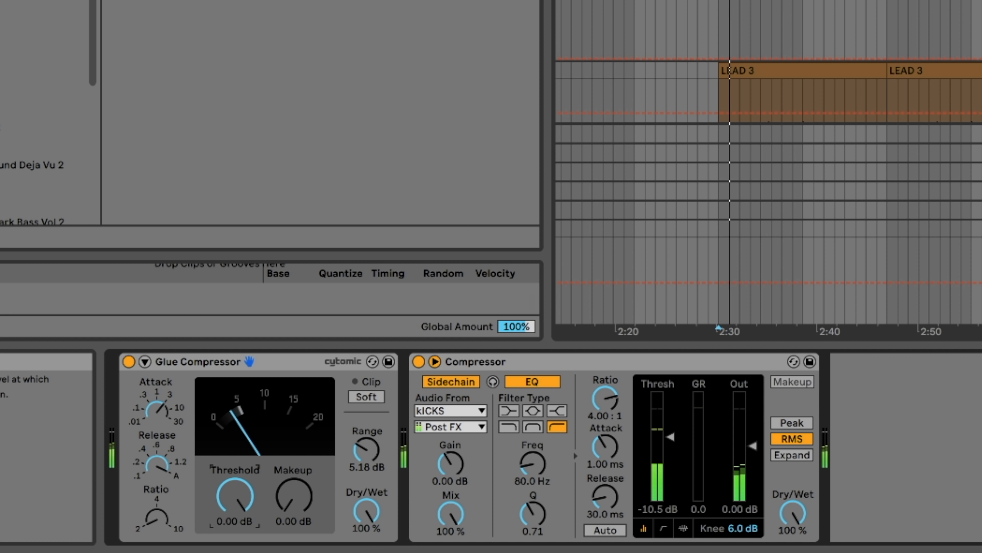
left_click_drag(367, 449, 367, 401)
left_click(161, 466)
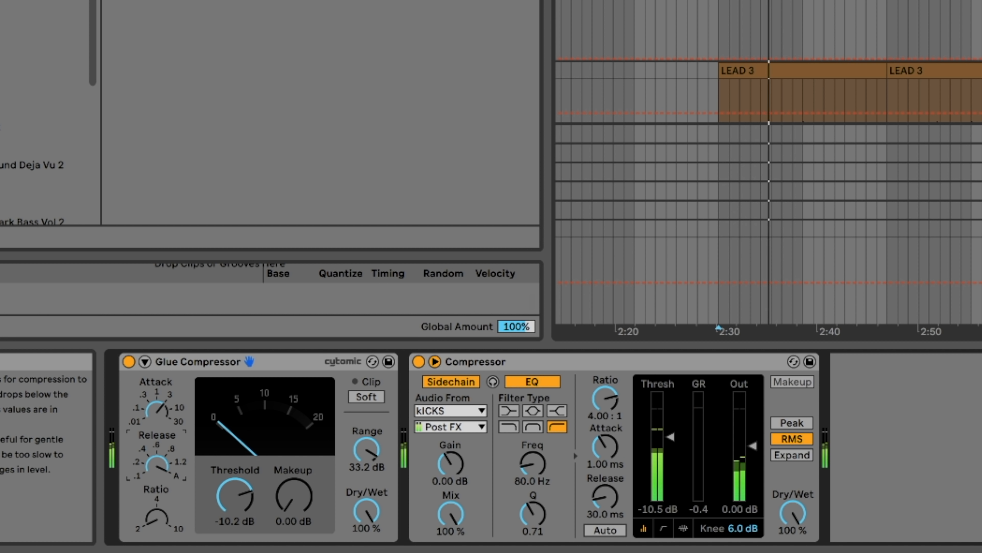
Set the Glue Compressor's Attack to 10, Threshold to -20.6 dB and Makeup to 2.70 dB
left_click_drag(157, 412, 156, 400)
left_click(220, 500)
left_click_drag(220, 500, 220, 521)
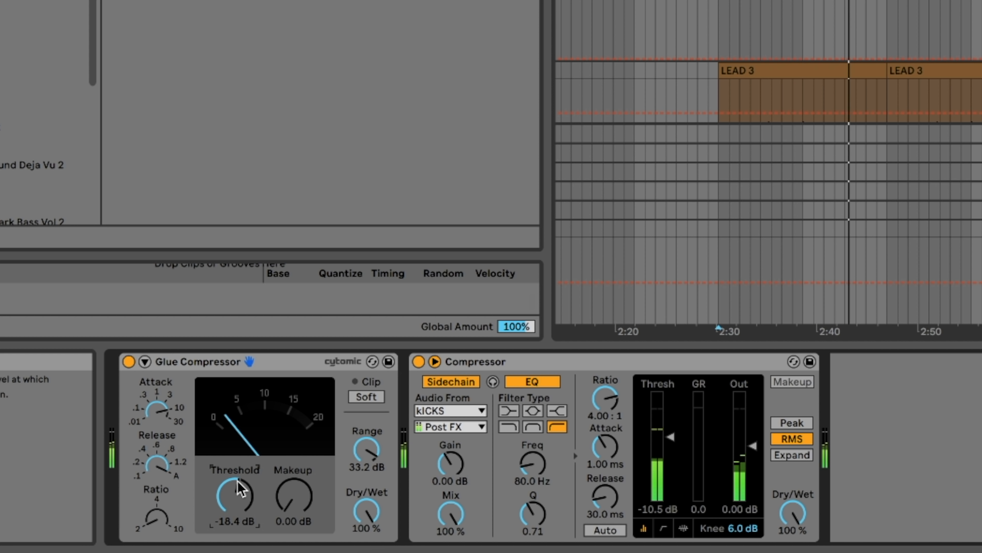
left_click_drag(291, 499, 249, 503)
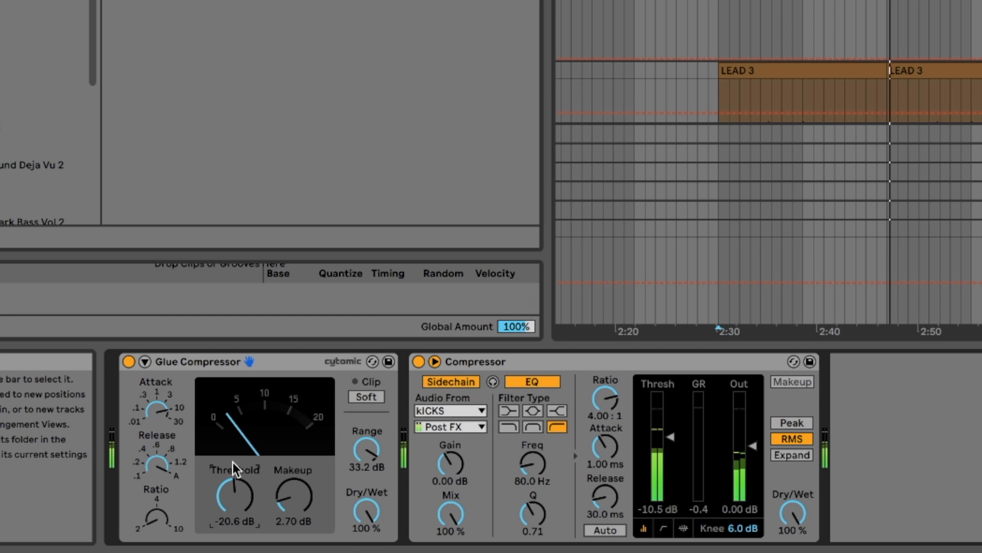
Compare the sound with the Glue Compressor bypassed and active, including over the section starting around 3:00
left_click(128, 361)
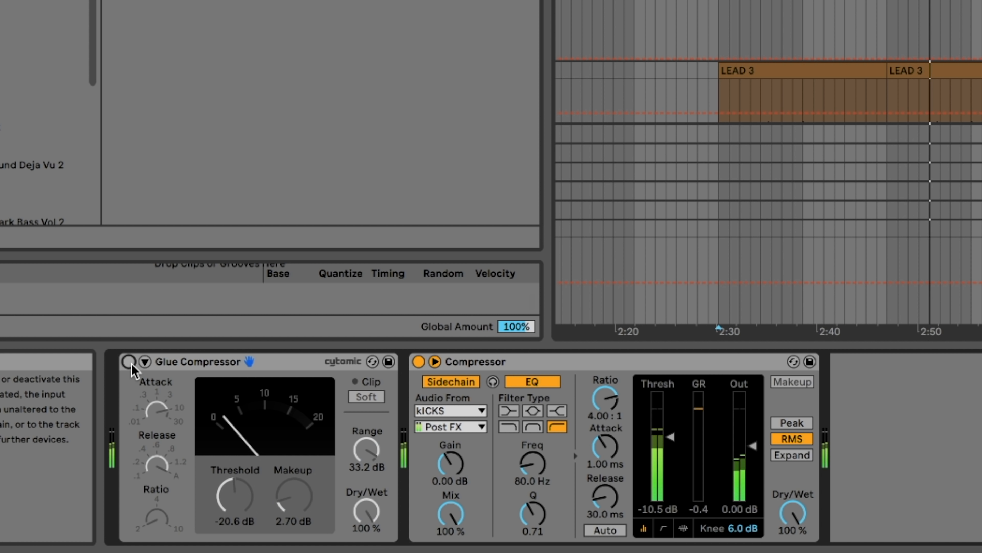
left_click(128, 362)
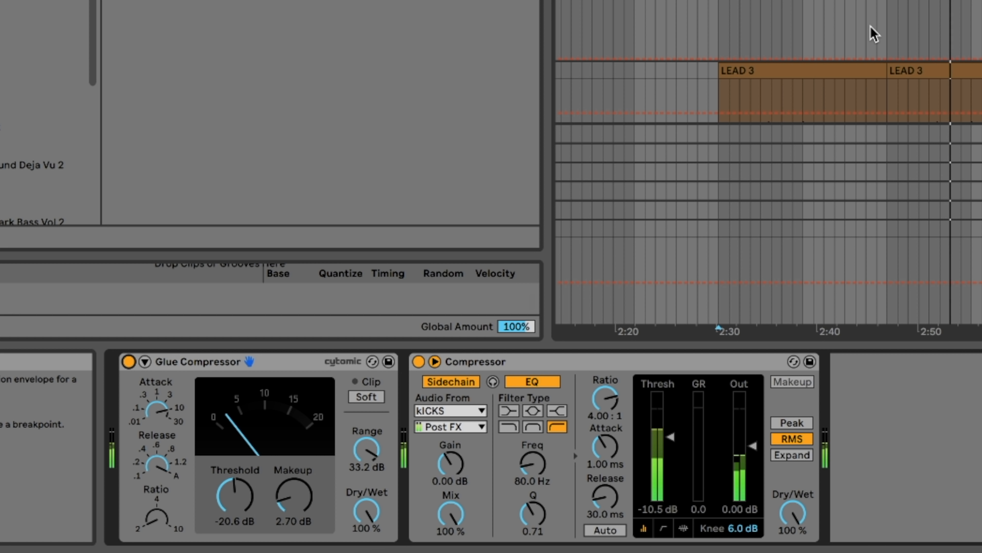
left_click(732, 58)
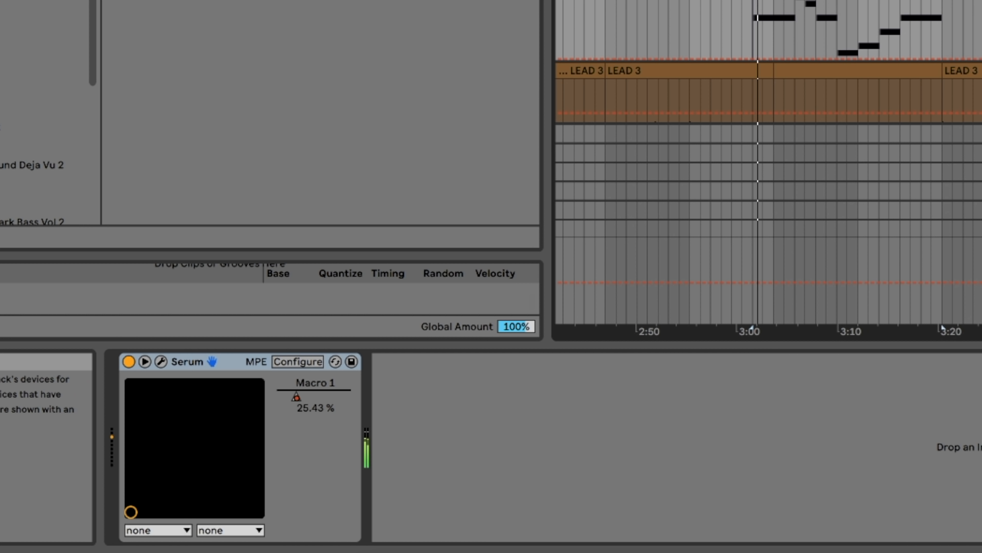
left_click(735, 89)
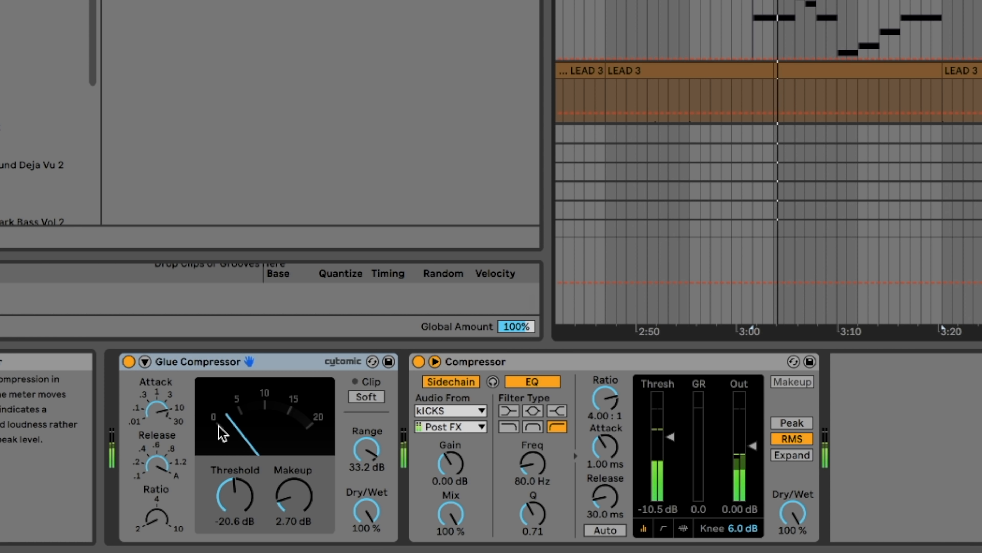
left_click(129, 361)
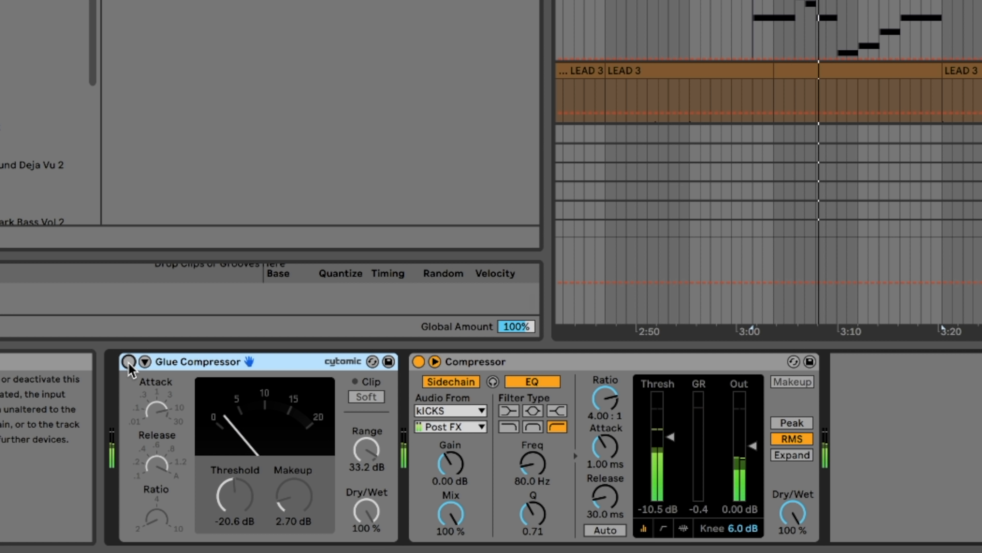
left_click(129, 362)
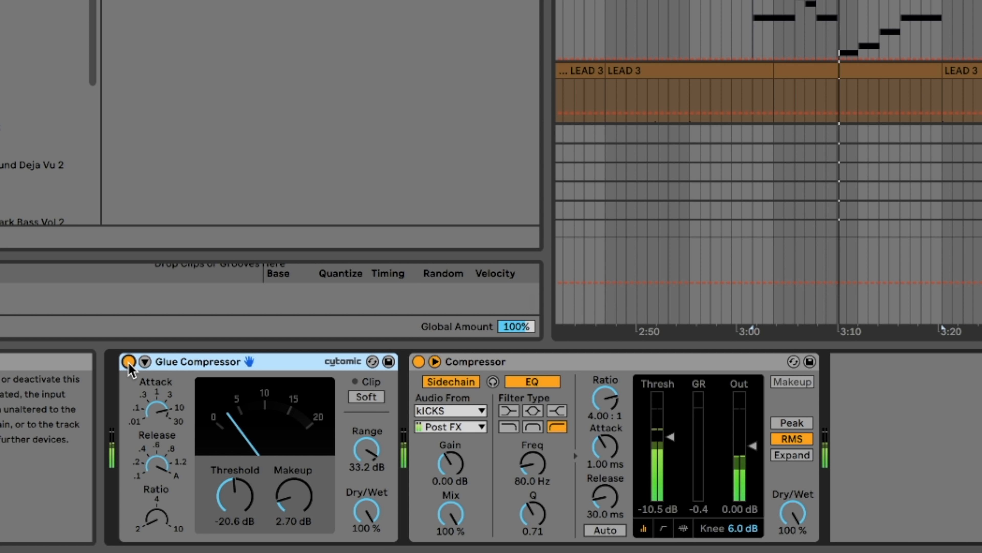
left_click(129, 361)
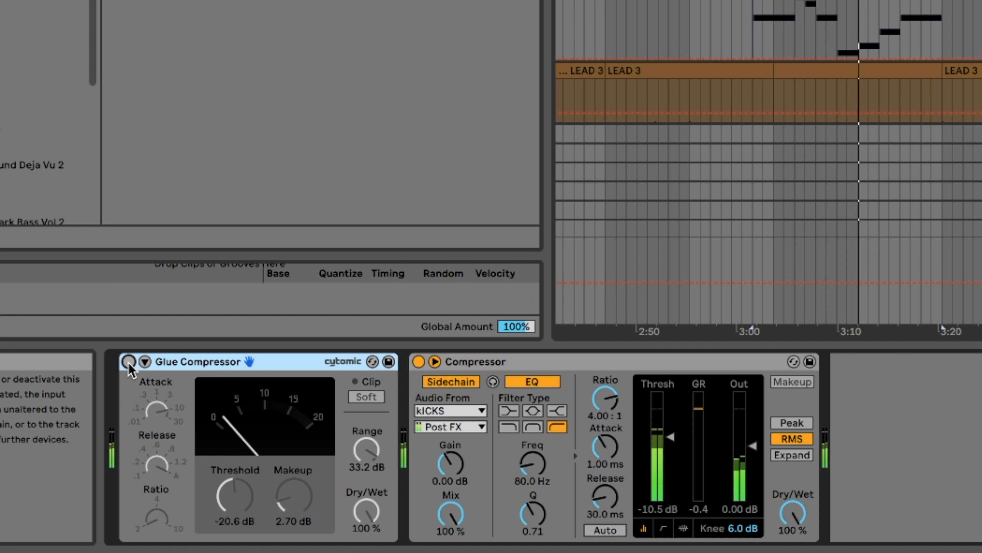
left_click(128, 362)
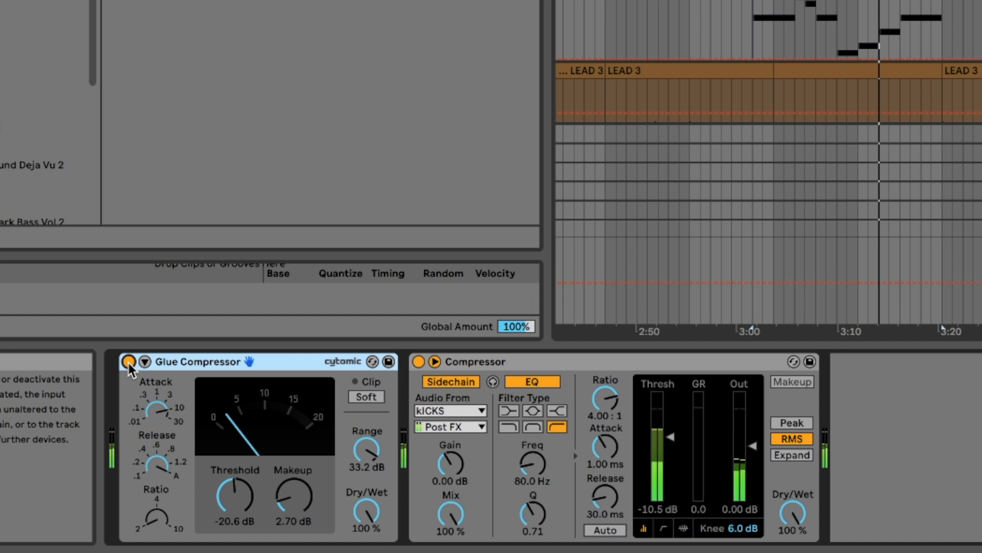
left_click(129, 362)
left_click(129, 362)
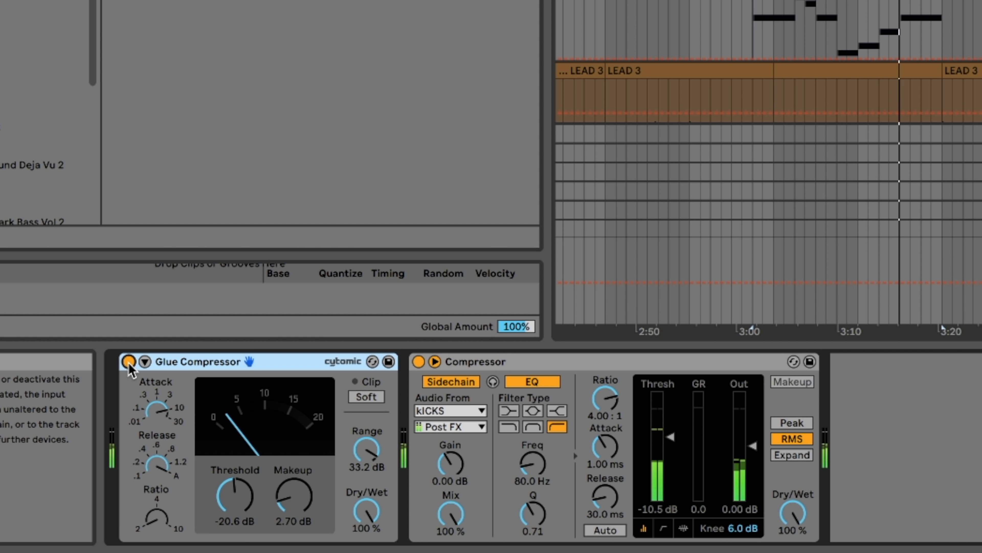
Restart playback, set the Glue Compressor's Makeup to 3.81 dB and compare the level with the device bypassed and active
key("space")
key("space")
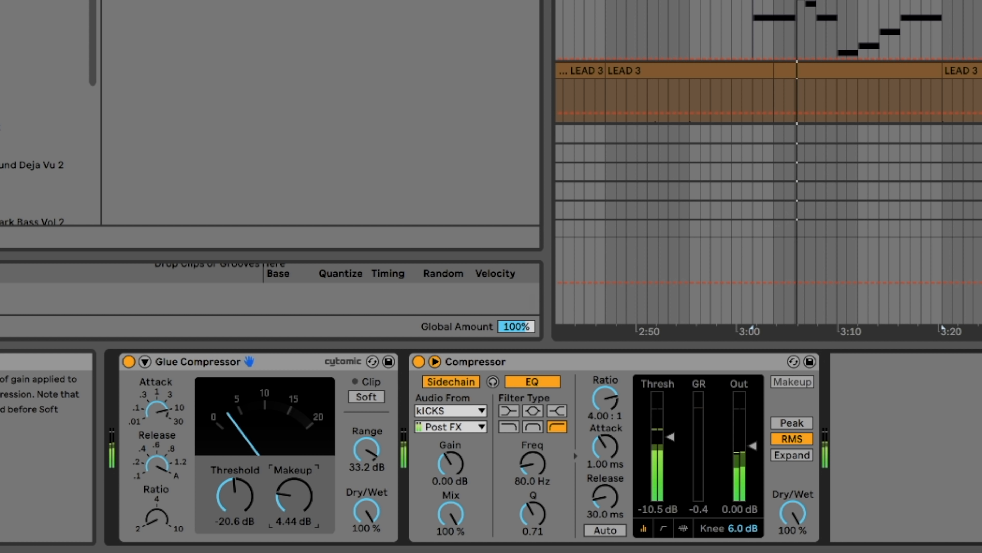
left_click_drag(301, 499, 302, 489)
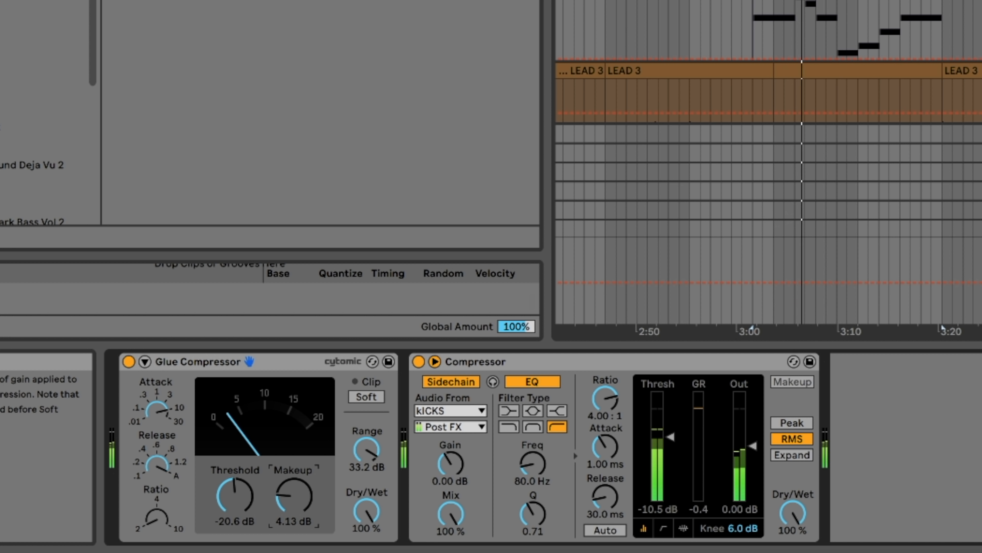
left_click(129, 361)
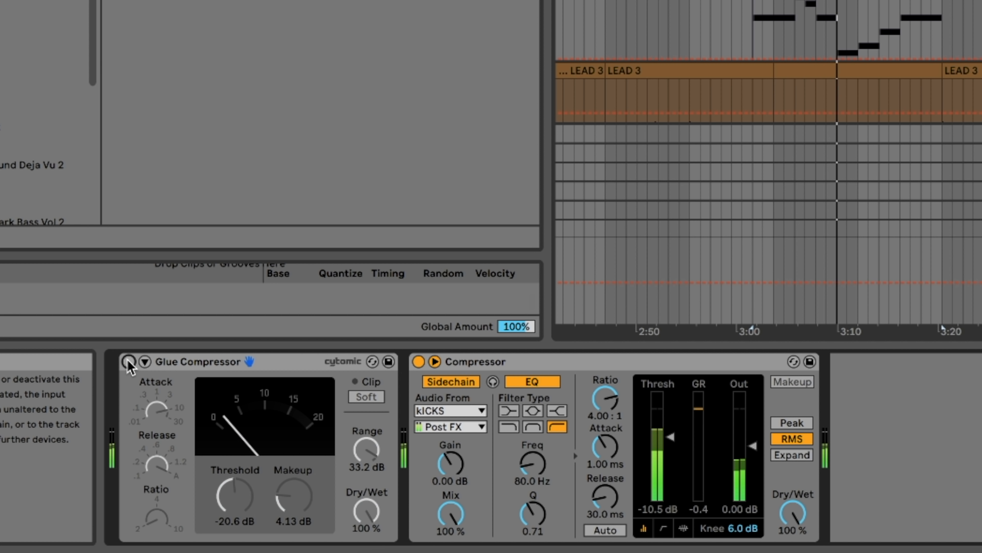
left_click(129, 362)
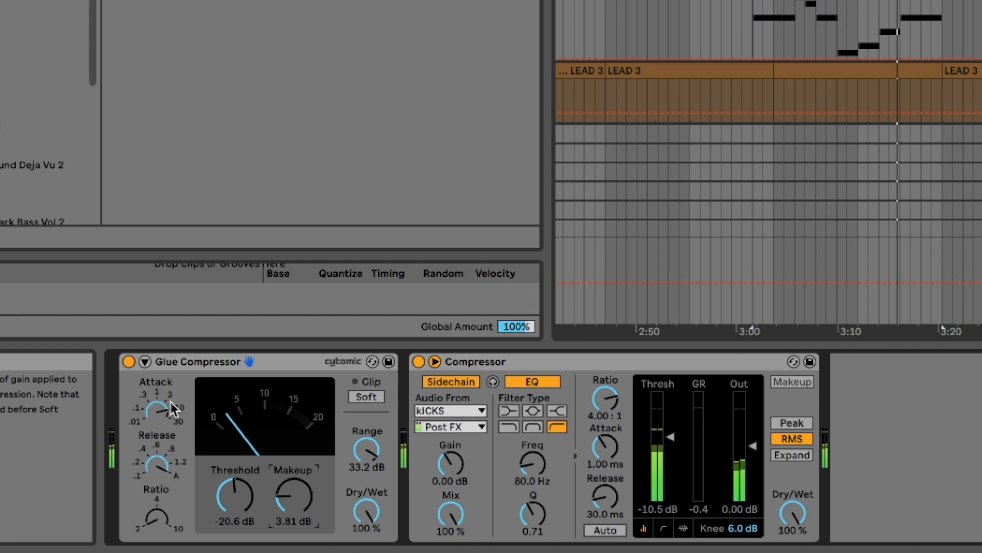
left_click(129, 362)
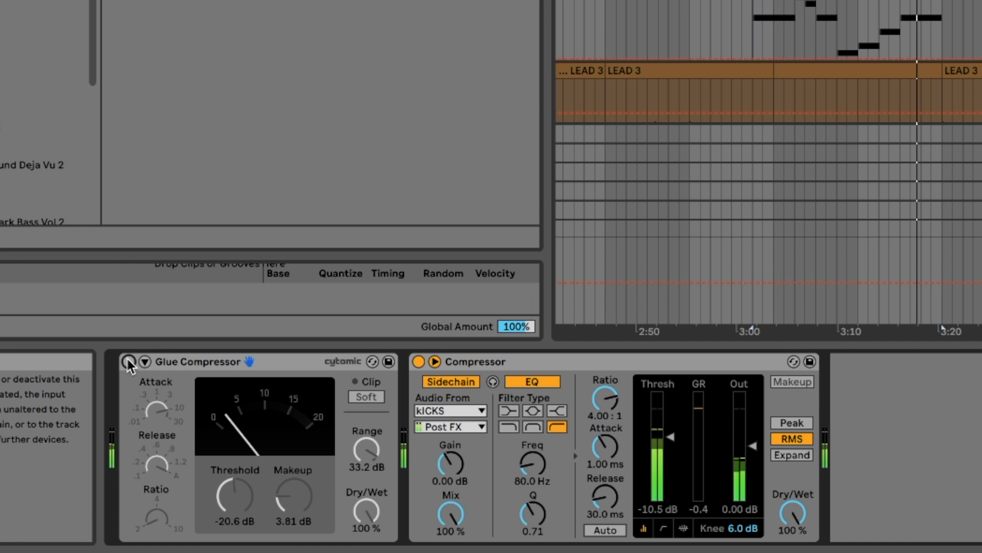
left_click(129, 362)
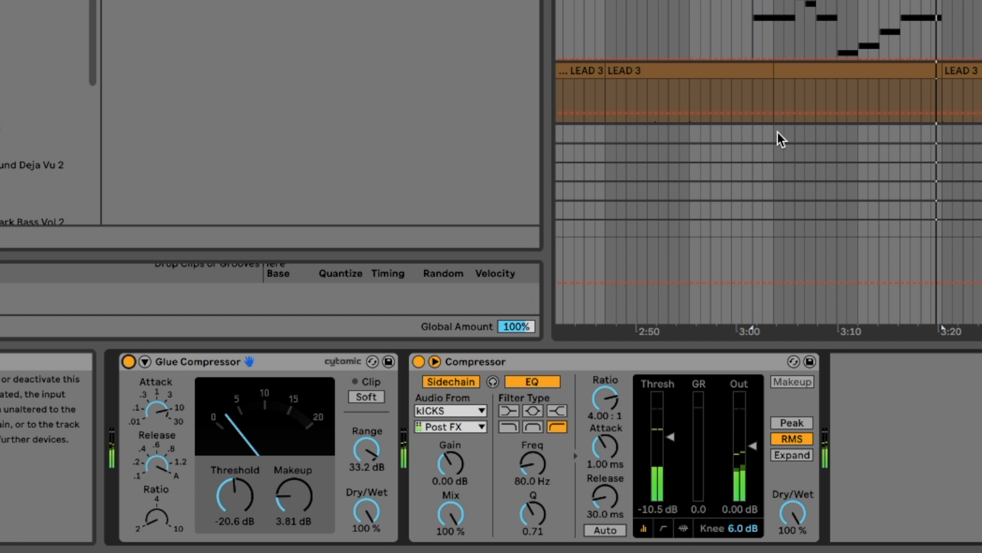
left_click(252, 368)
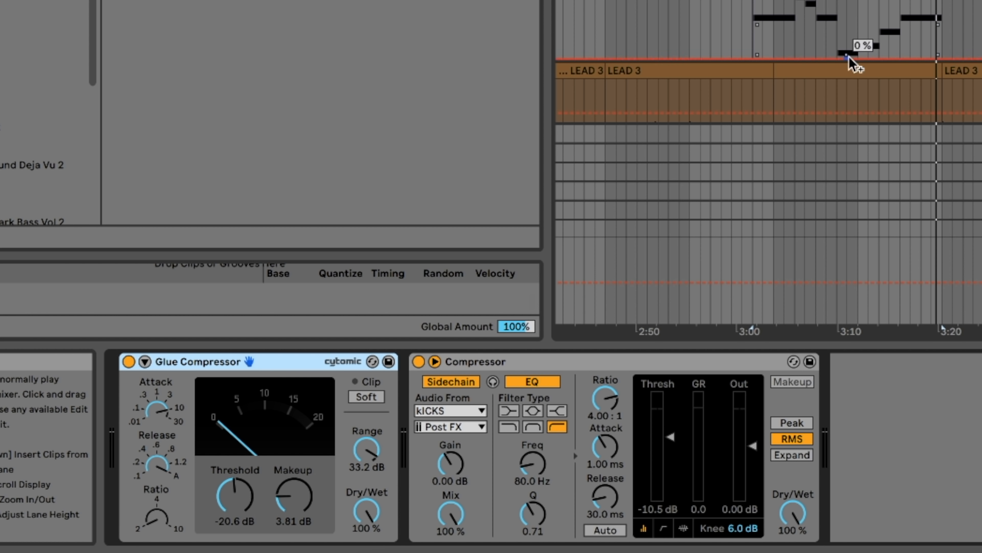
Play the Serum section from around 3:00 and compare the Main Leads group with its Glue Compressor bypassed and active
left_click(401, 190)
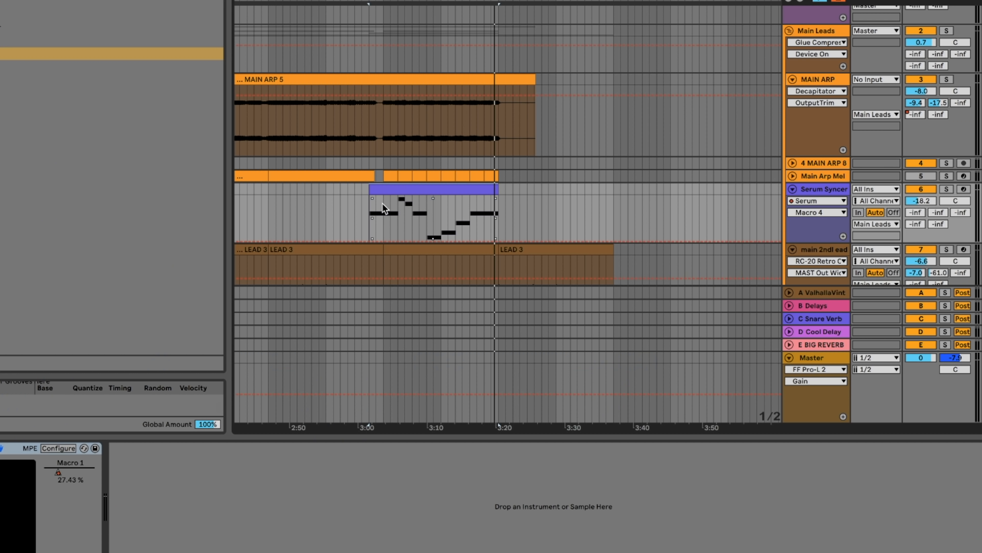
key("space")
left_click(836, 62)
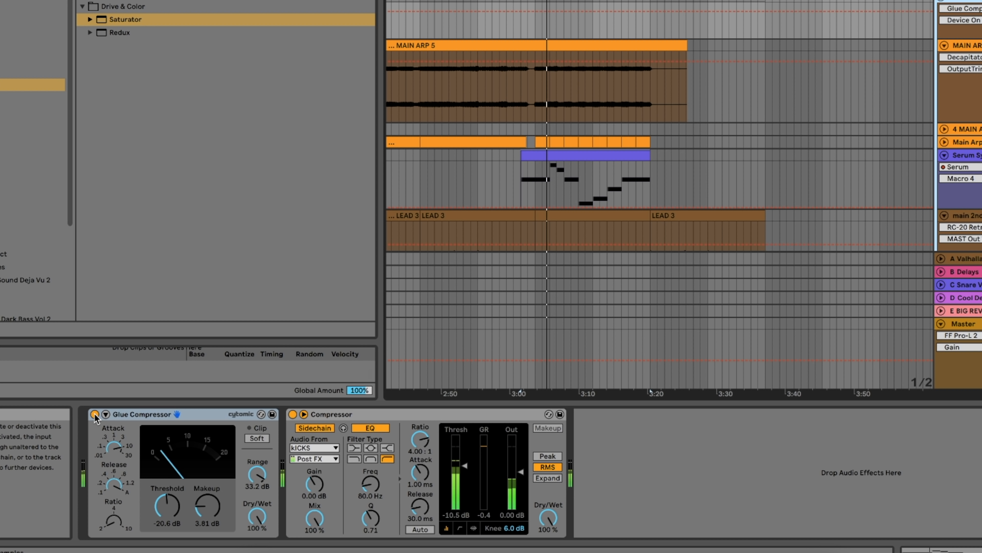
left_click(94, 414)
left_click(94, 414)
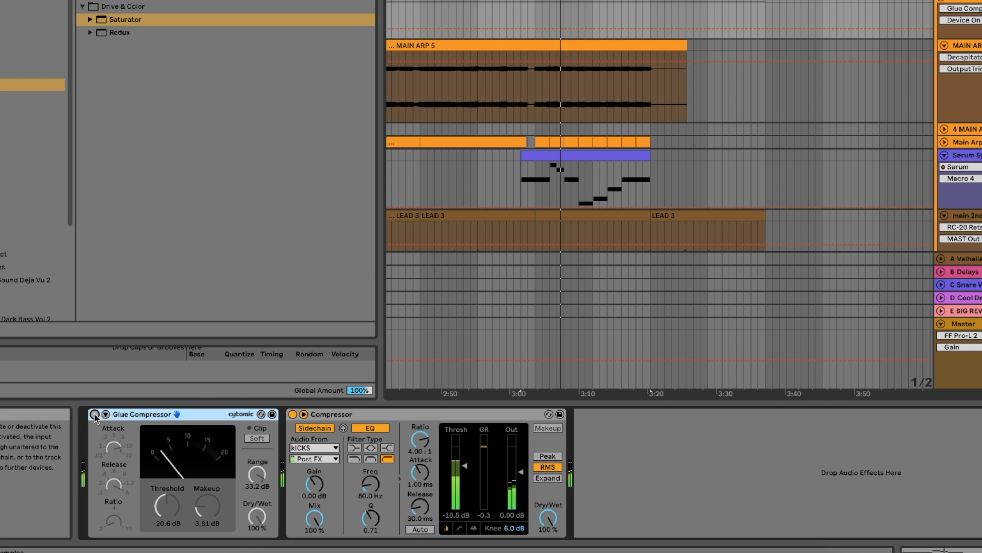
left_click(94, 414)
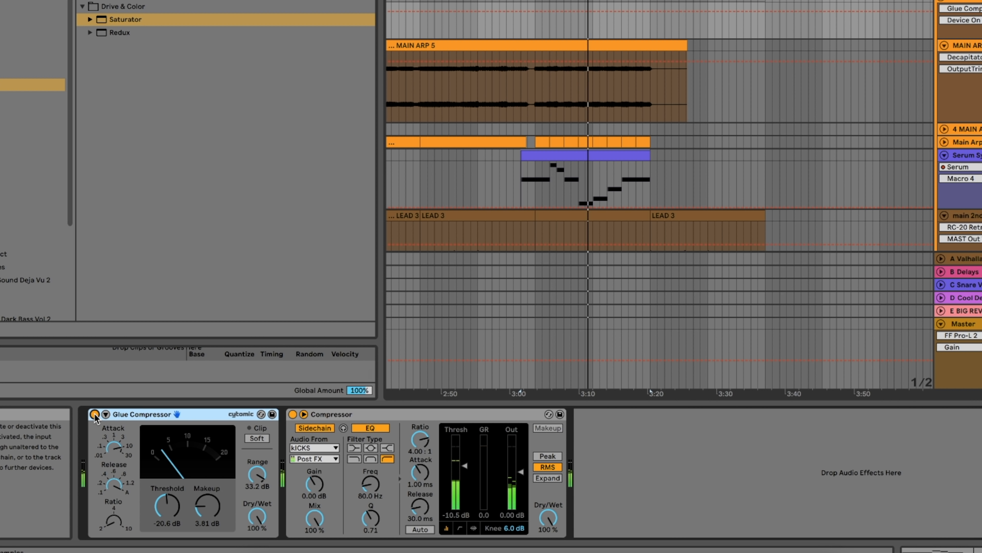
left_click(94, 414)
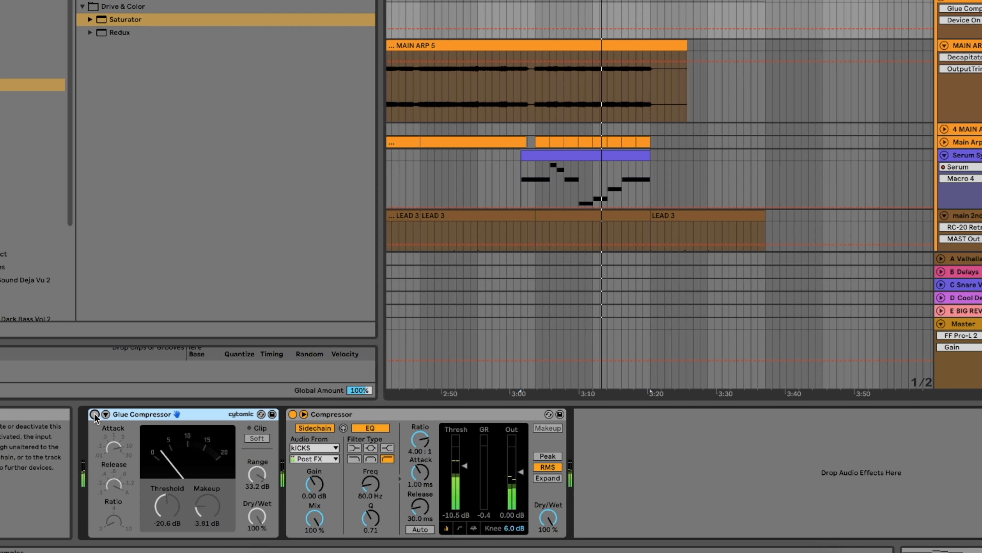
left_click(95, 414)
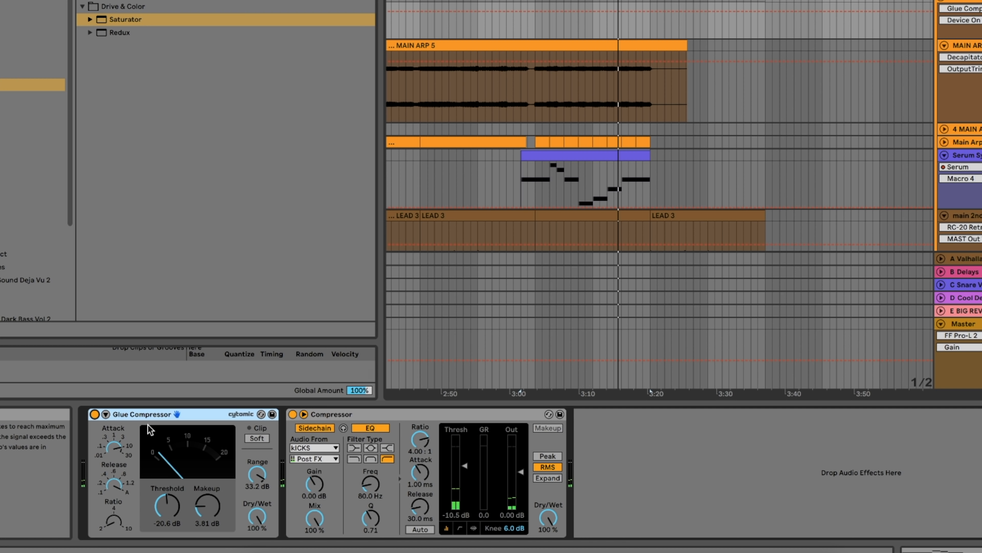
Replay the Serum section with the Main Leads Glue Compressor bypassed and re-enable the device during playback
left_click(602, 155)
left_click(564, 179)
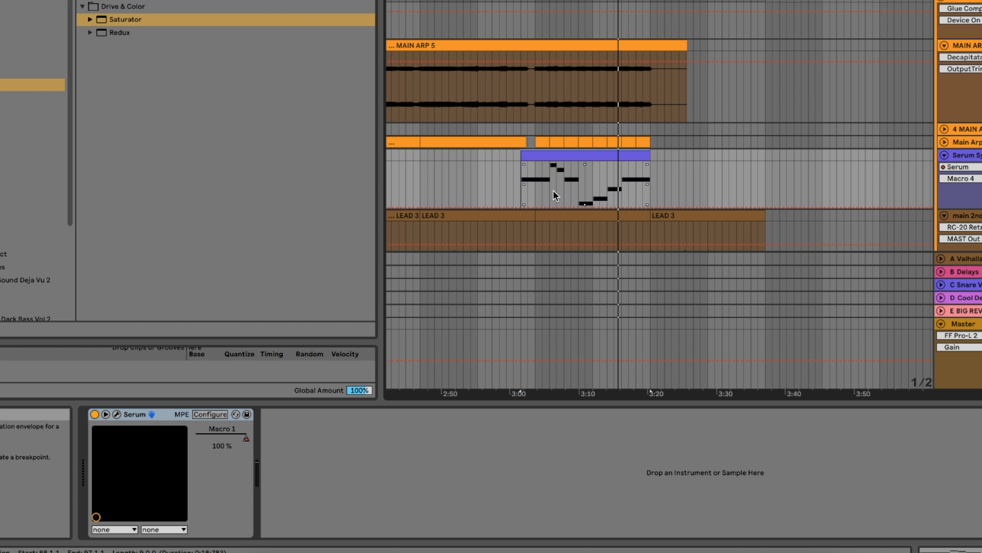
scroll(555, 195, "down", 3)
scroll(555, 195, "left", 2)
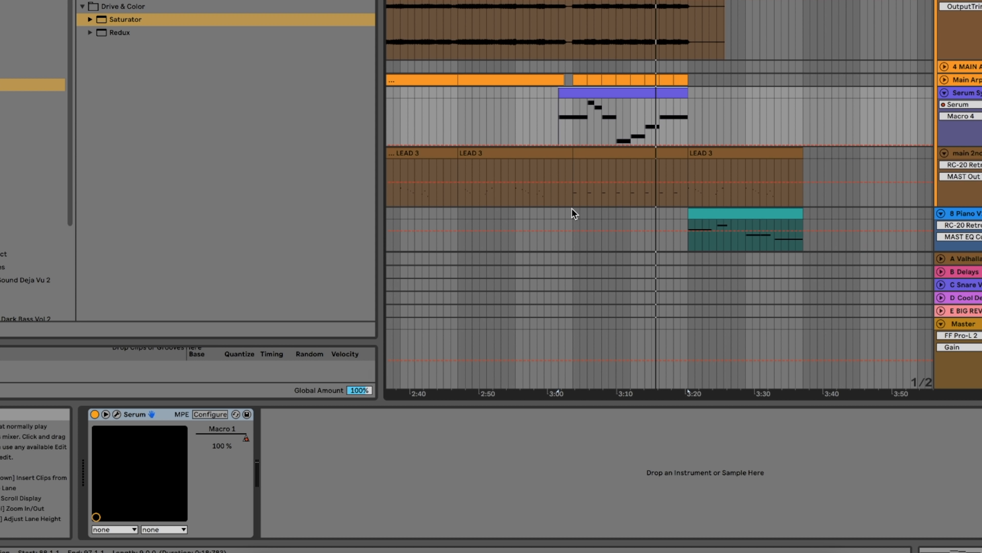
scroll(683, 126, "up", 4)
left_click(967, 23)
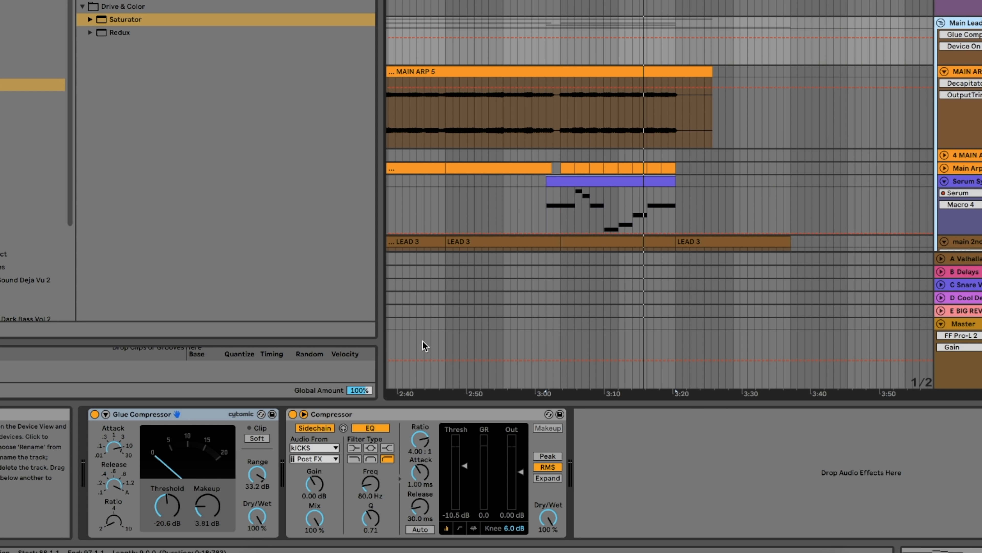
left_click(95, 414)
key("space")
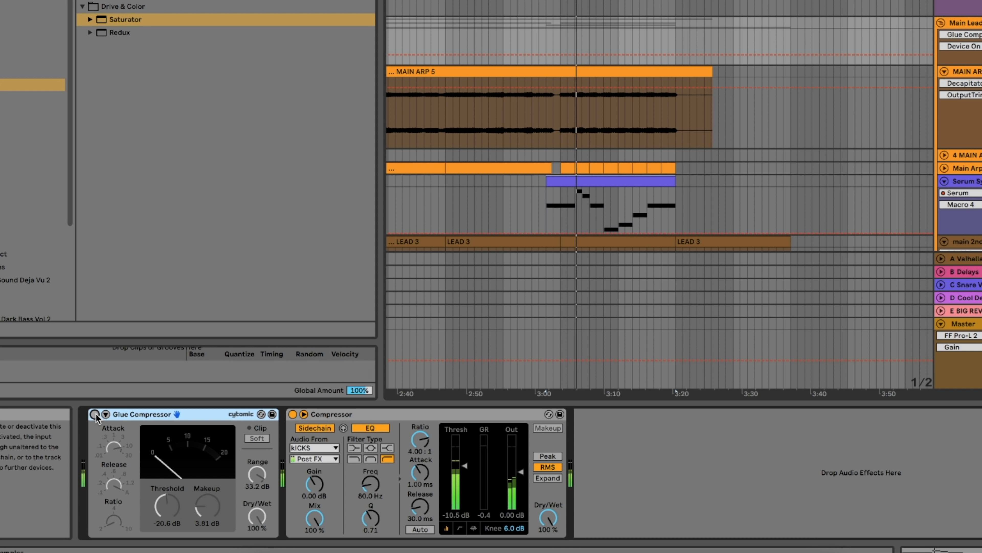
left_click(95, 414)
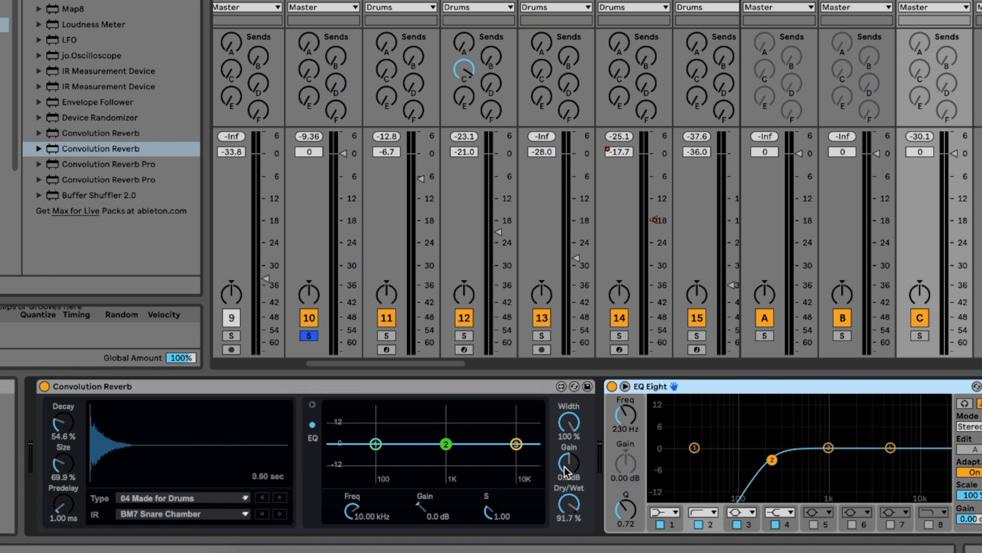
Examine the impulse responses that the Convolution Reverb on return C offers within its 04 Made for Drums type
left_click(186, 385)
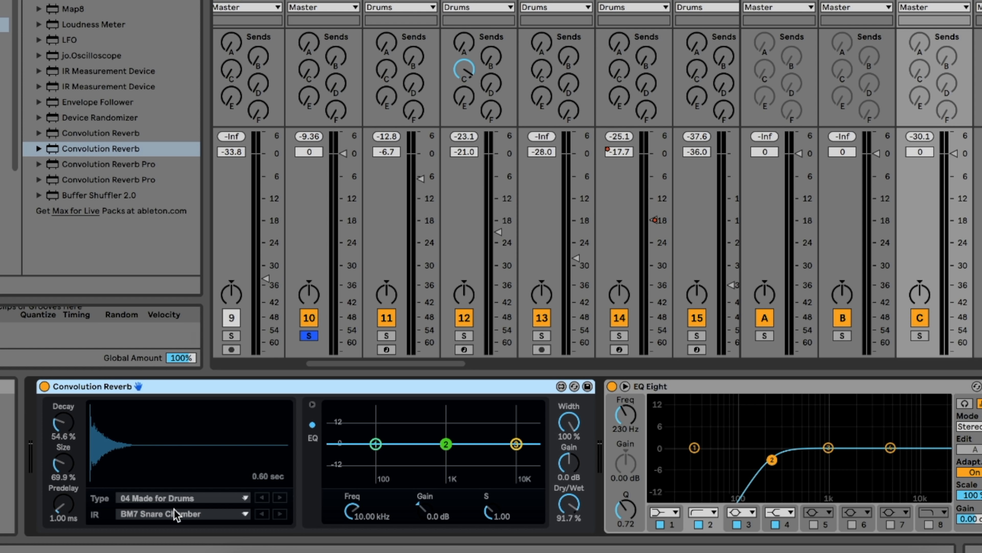
left_click(3, 0)
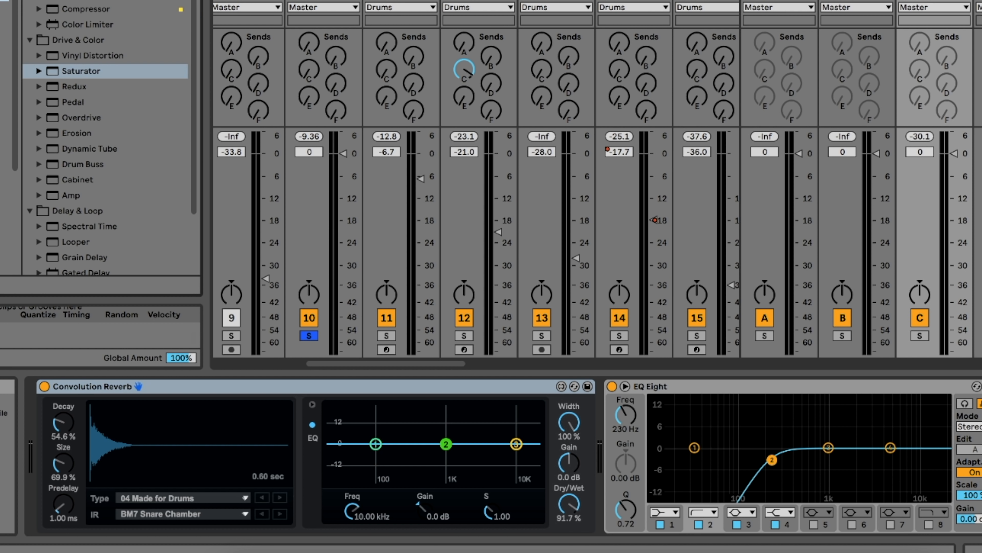
left_click(175, 386)
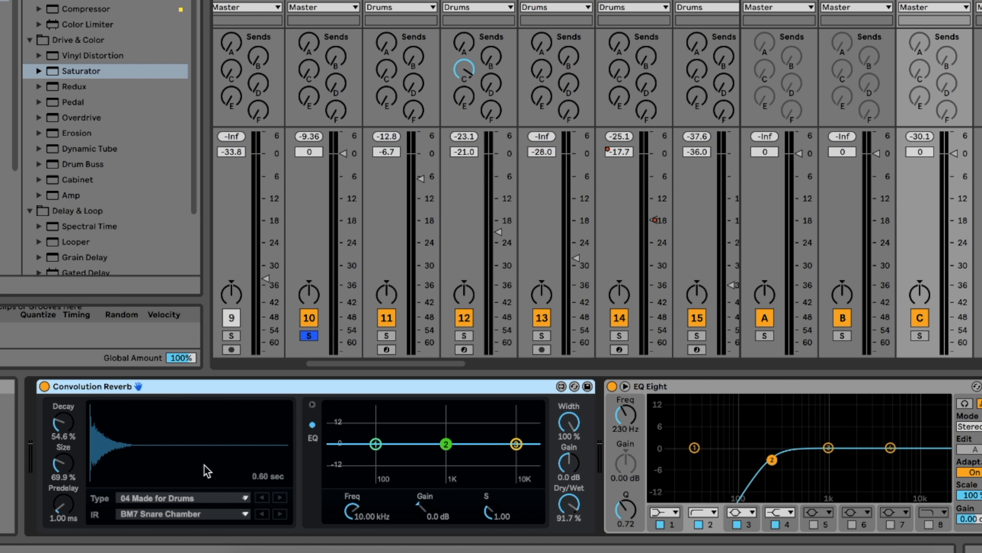
left_click(185, 514)
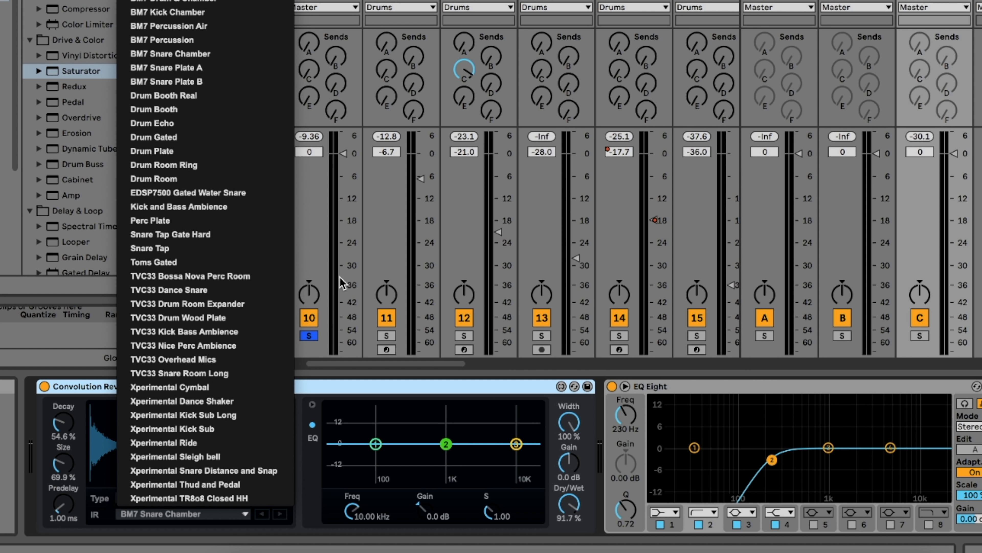
left_click(357, 392)
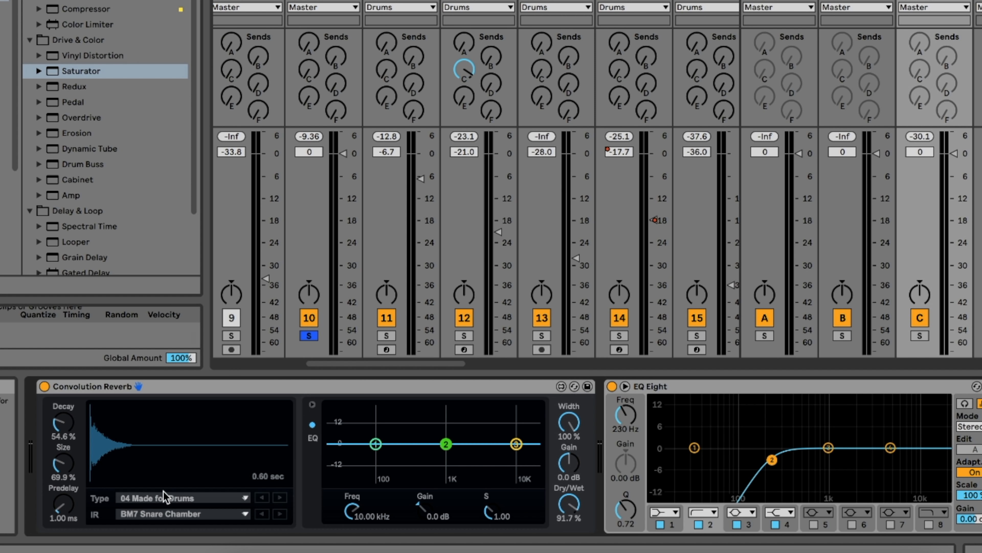
left_click(159, 515)
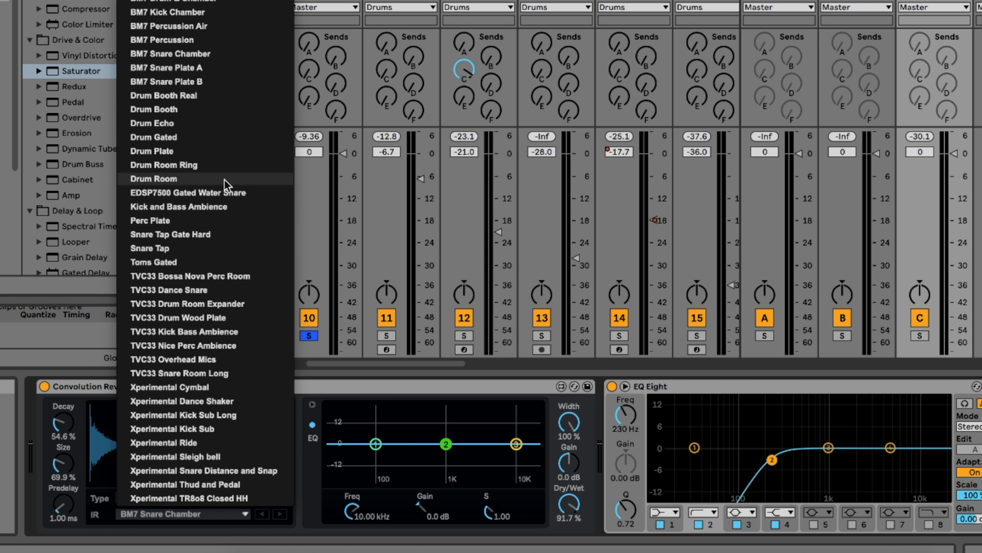
left_click(449, 393)
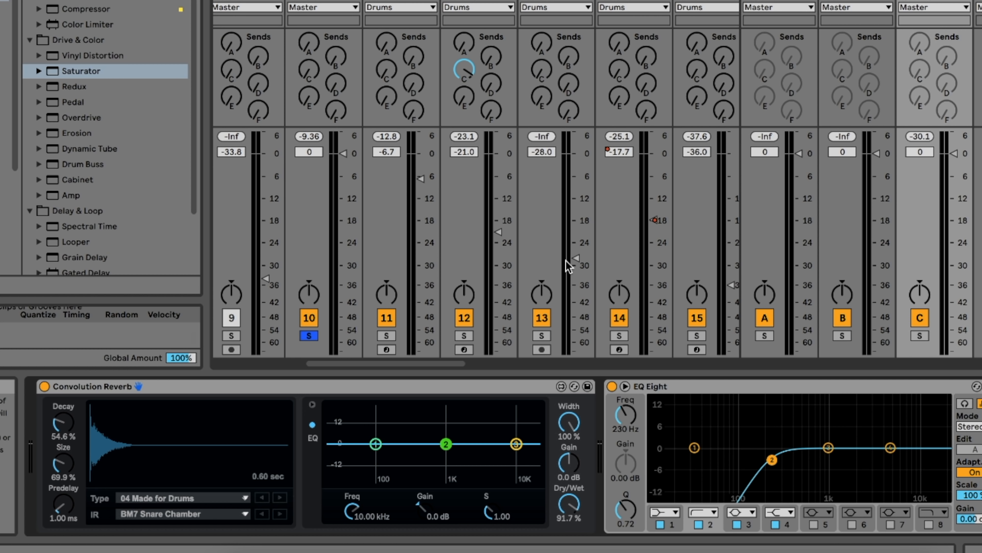
Start playback and compare the drums with return C switched off and on
scroll(491, 225, "right", 3)
scroll(491, 226, "left", 3)
key("space")
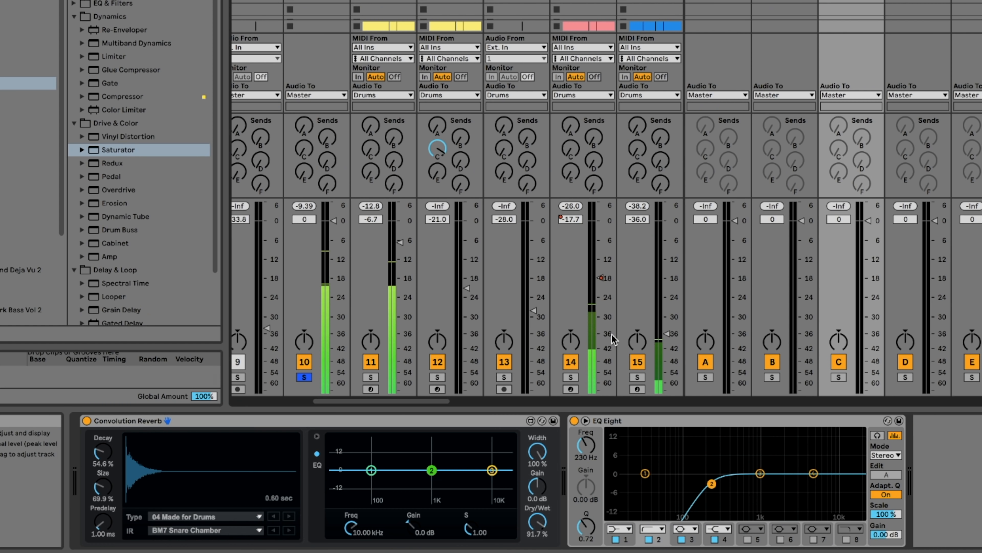
scroll(647, 279, "right", 1)
scroll(608, 333, "right", 1)
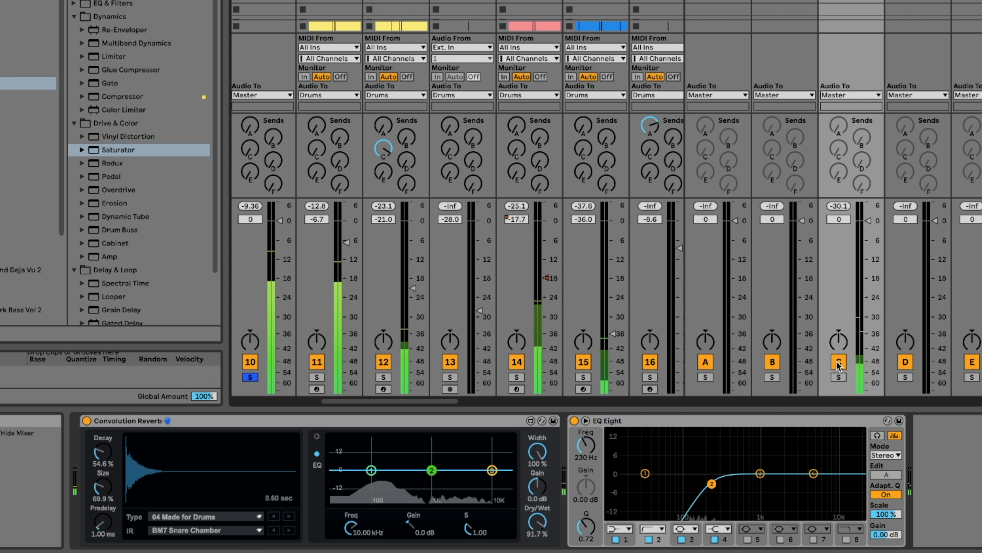
left_click(838, 362)
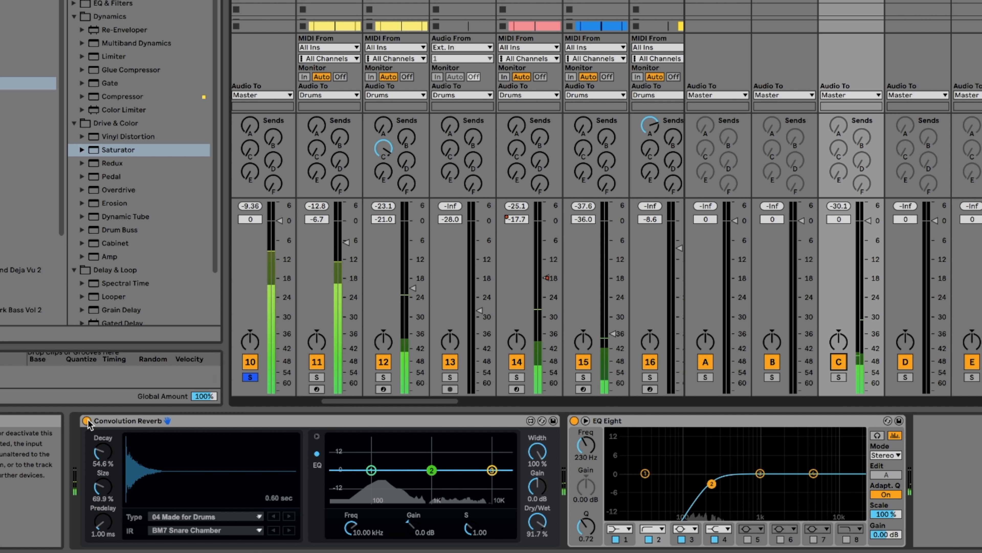
left_click(838, 362)
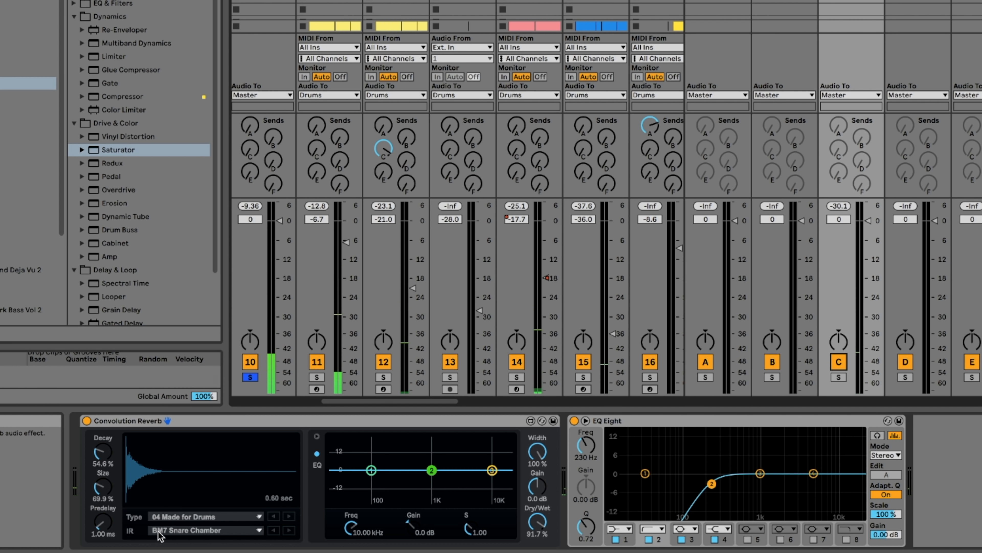
Load the 04 Made for Drums impulse BM7 Snare Plate B in return C's Convolution Reverb and compare it bypassed and active
left_click(169, 516)
left_click(193, 420)
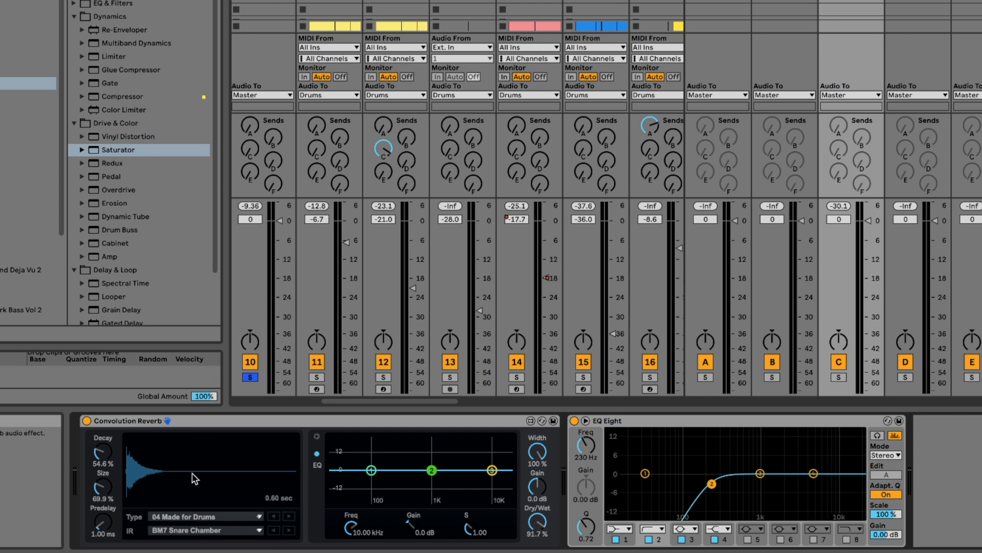
left_click(185, 526)
left_click(210, 161)
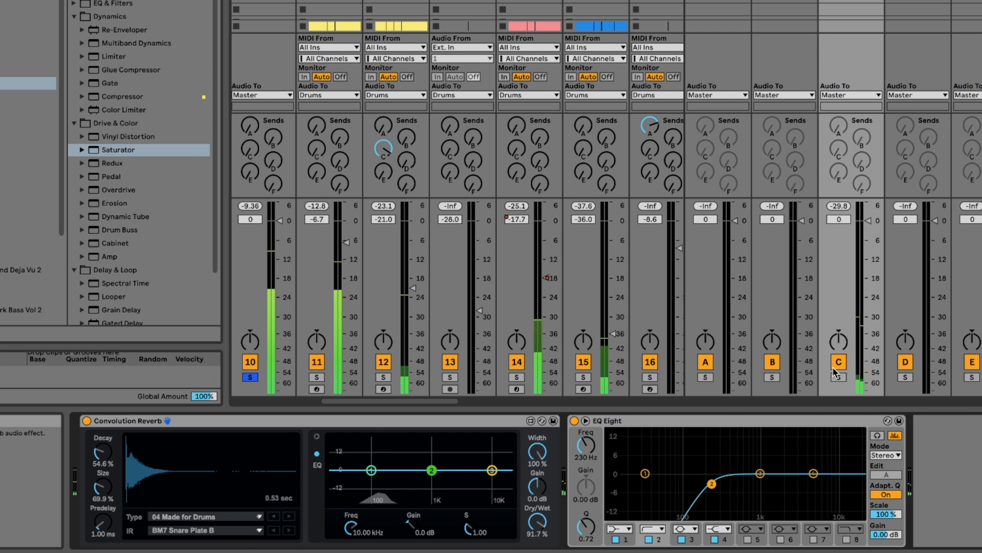
left_click(87, 420)
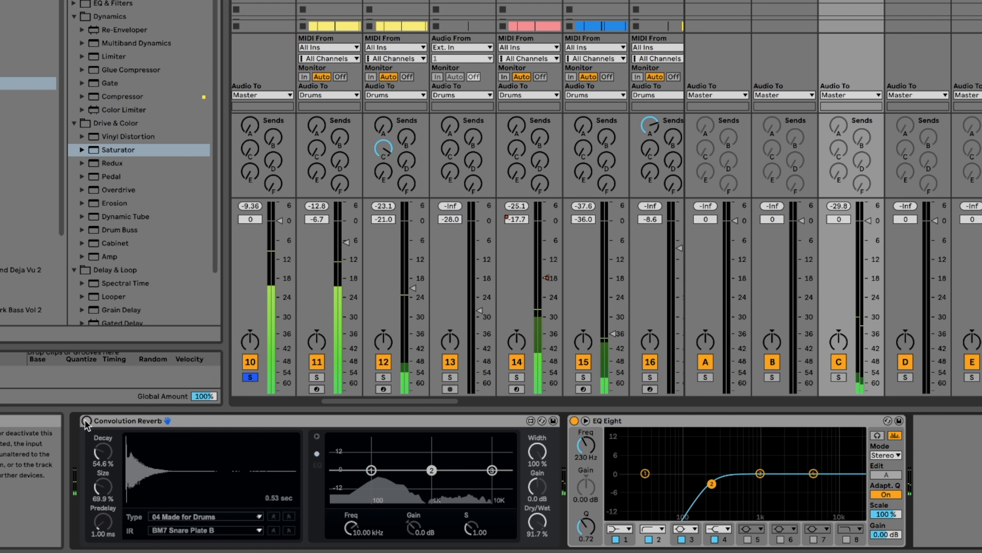
left_click(86, 421)
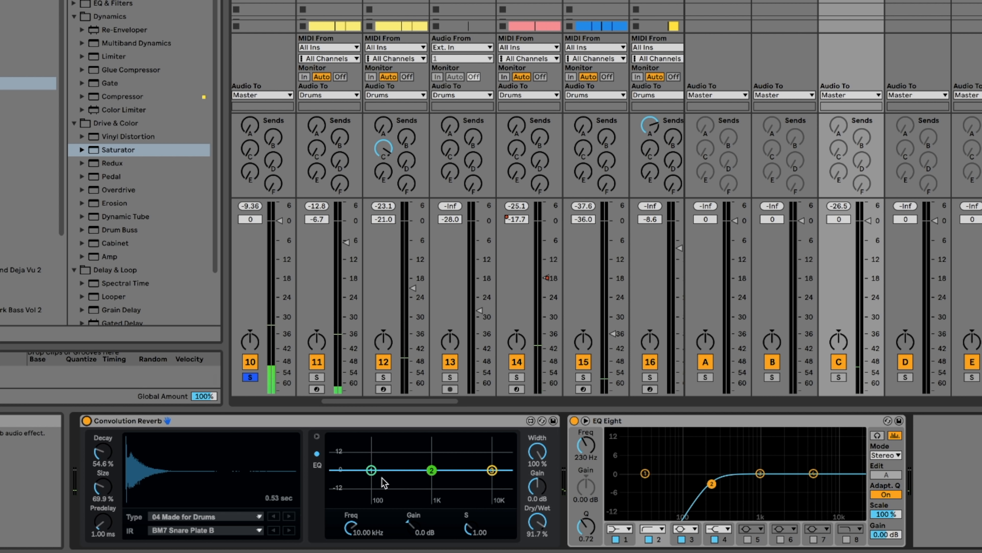
Bypass EQ Eight on return C and shape the reverb's own EQ with an 18 dB low cut and a 1.4 dB boost at 6.16 kHz
key("space")
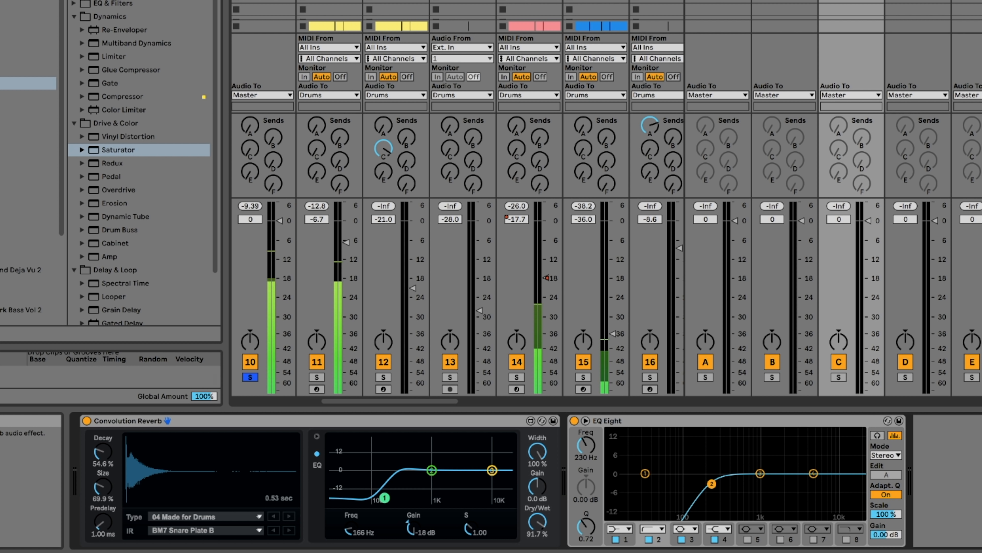
left_click(575, 421)
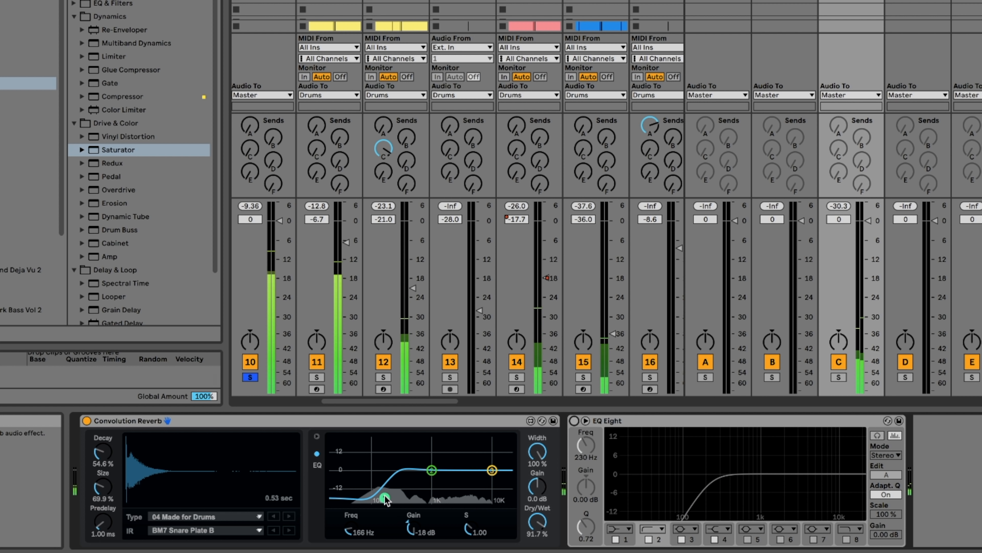
mouse_move(385, 497)
left_mouse_down()
mouse_move(404, 452)
mouse_move(418, 448)
mouse_move(410, 445)
mouse_move(425, 451)
mouse_move(403, 496)
mouse_move(383, 498)
left_mouse_up()
left_click_drag(431, 470, 478, 464)
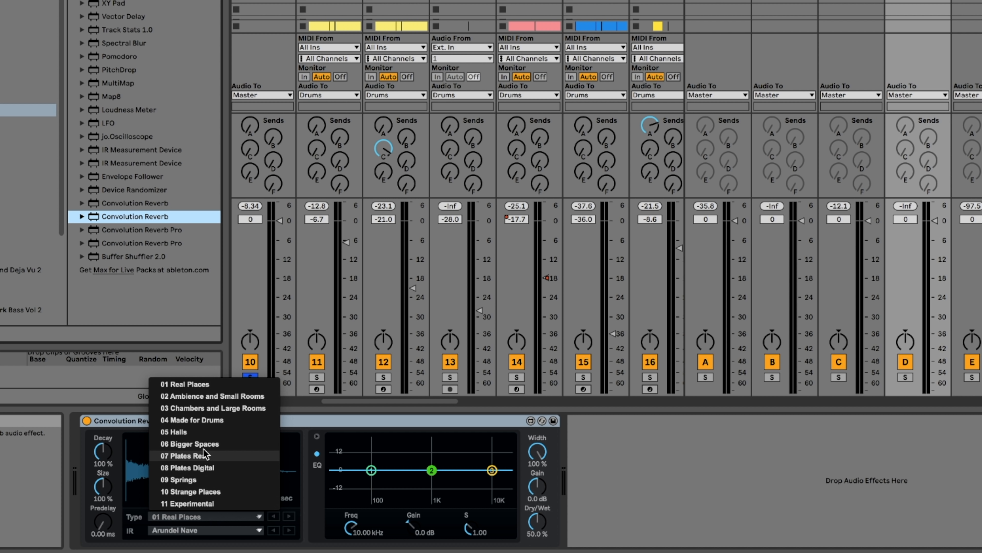
Set return D's Convolution Reverb to 04 Made for Drums with BM7 Percussion, and return C's reverb Dry/Wet to 99.2%
left_click(209, 420)
left_click(201, 530)
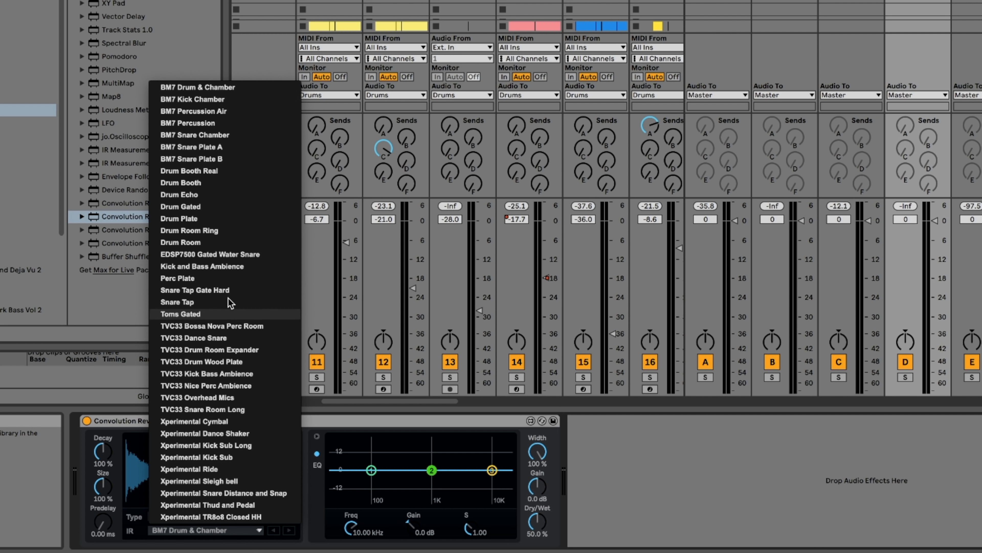
left_click(205, 123)
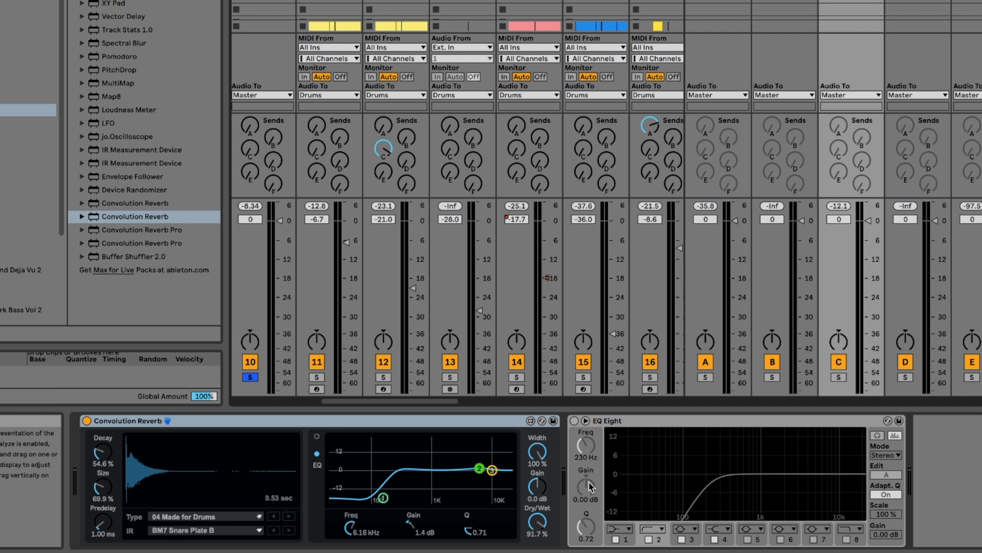
left_click_drag(541, 522, 541, 511)
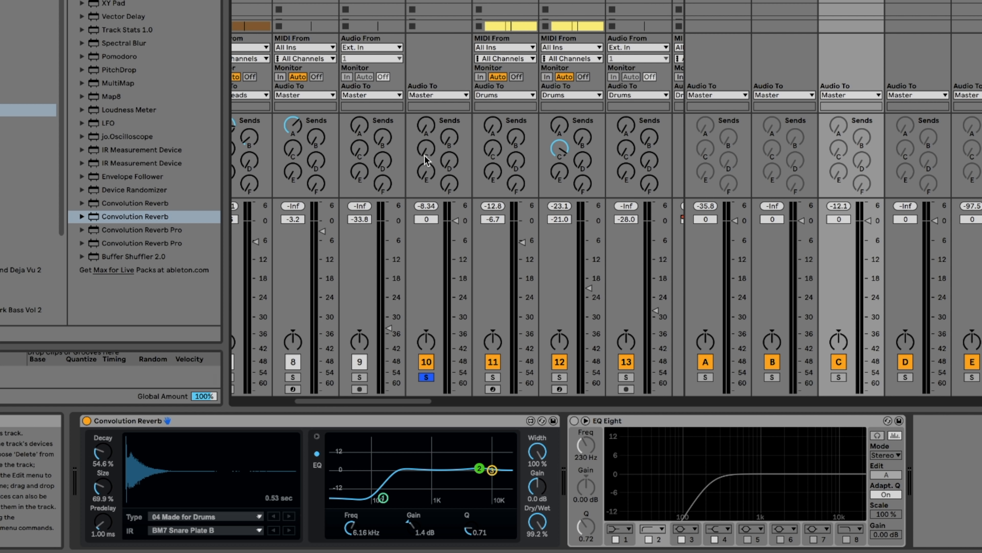
Raise track 10's send D and solo return D to audition its Convolution Reverb
left_click_drag(448, 160, 449, 150)
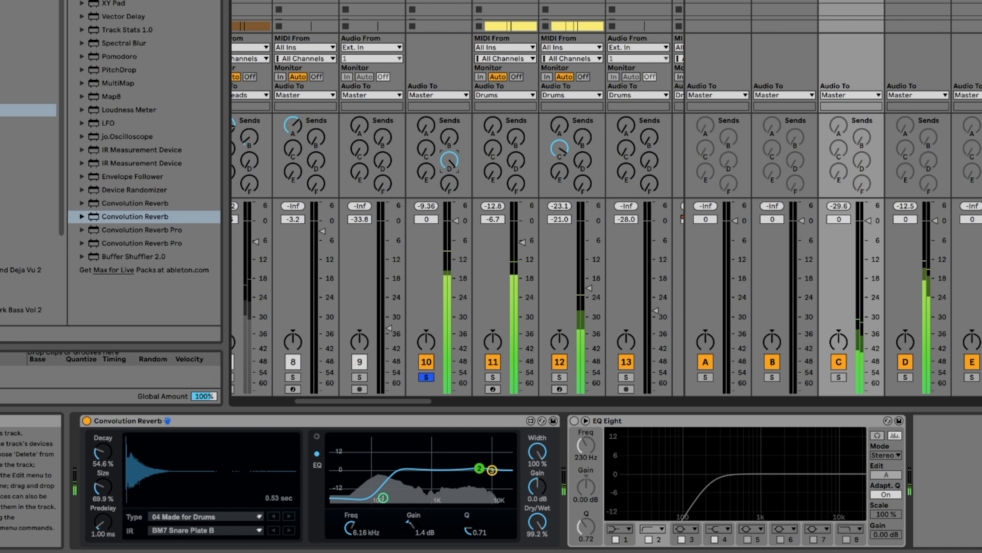
left_click(905, 377)
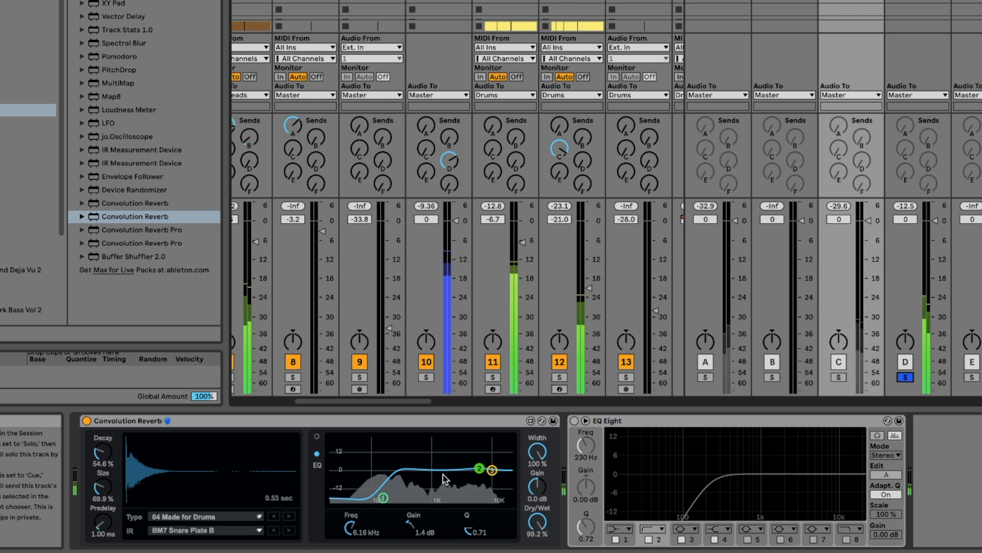
left_click(909, 25)
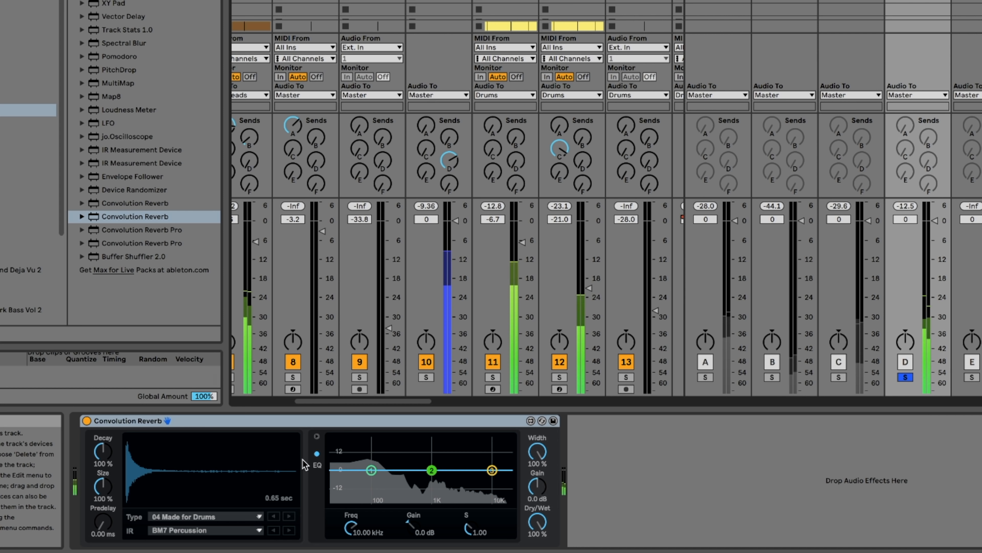
Set an 18 dB low cut at 668 Hz in return D's reverb EQ, and solo track 10 to compare return D off and on
left_click_drag(382, 497, 421, 497)
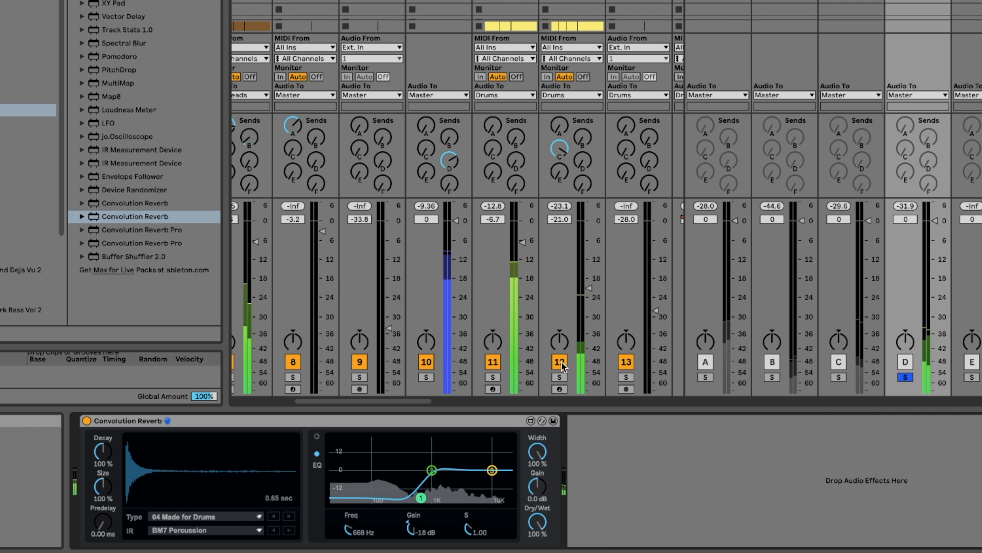
left_click(427, 376)
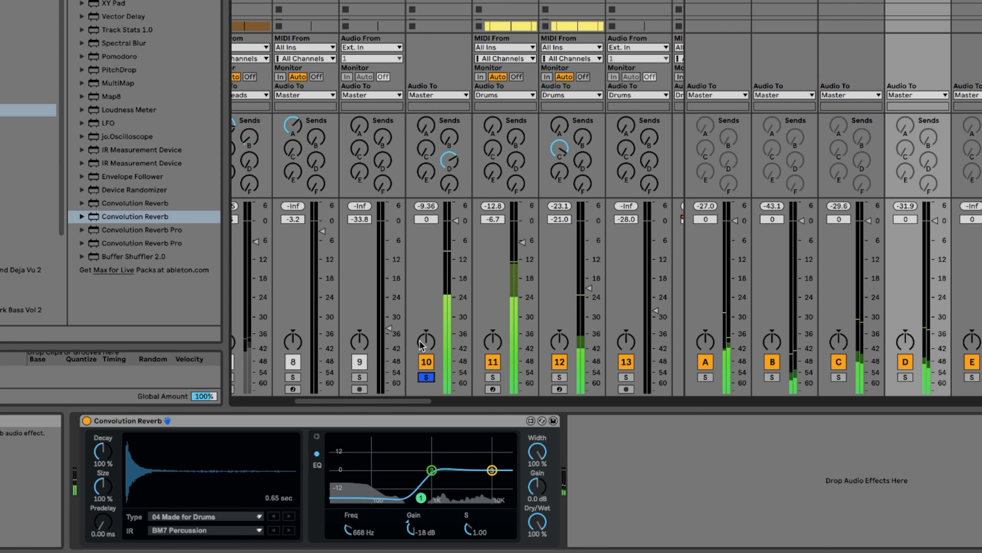
left_click(904, 362)
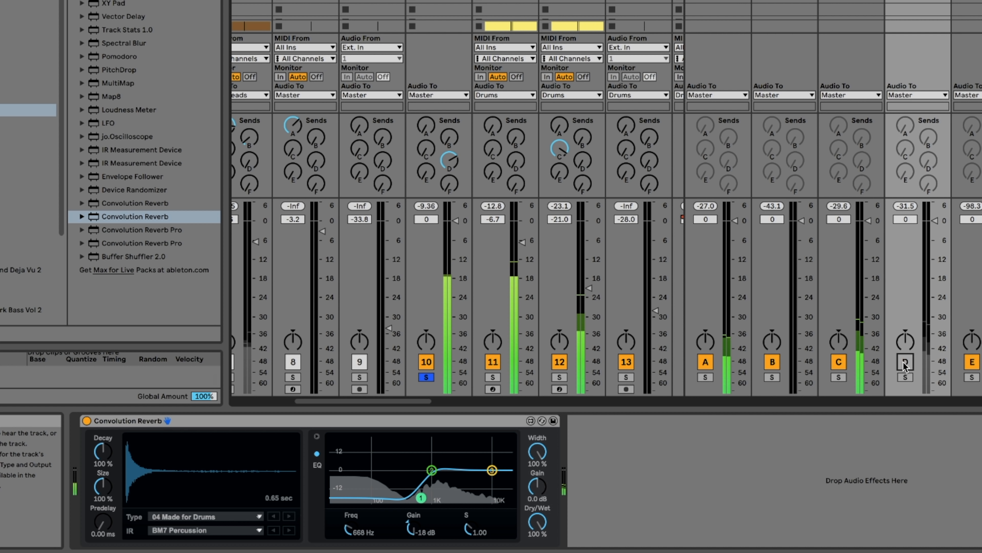
left_click(904, 362)
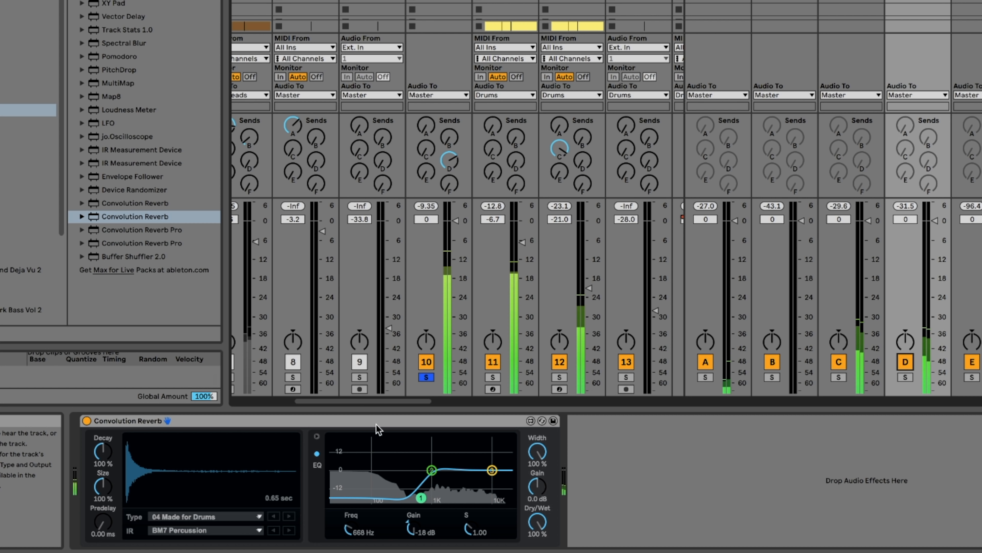
Stop playback and shorten the Decay of return D's Convolution Reverb to 73.4%
key("space")
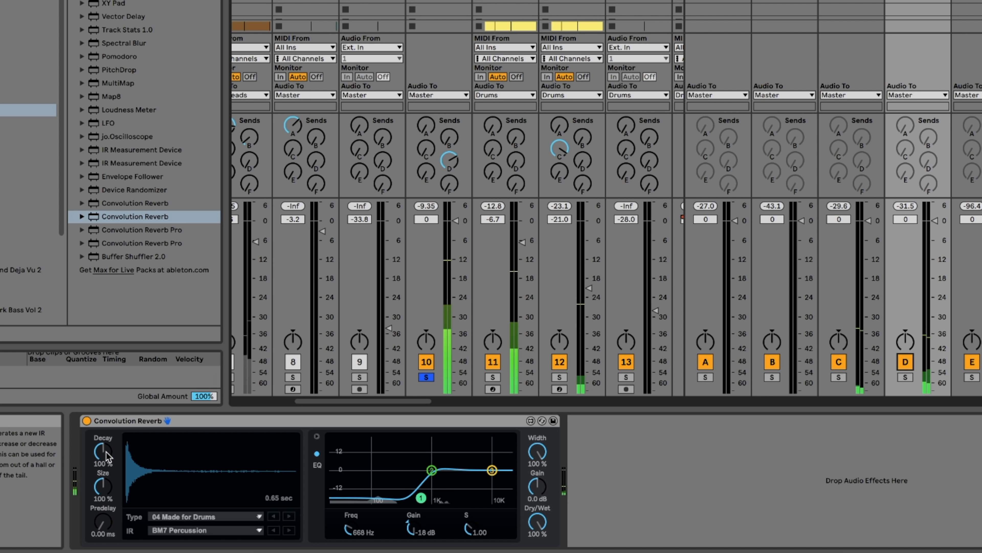
left_click_drag(103, 453, 105, 464)
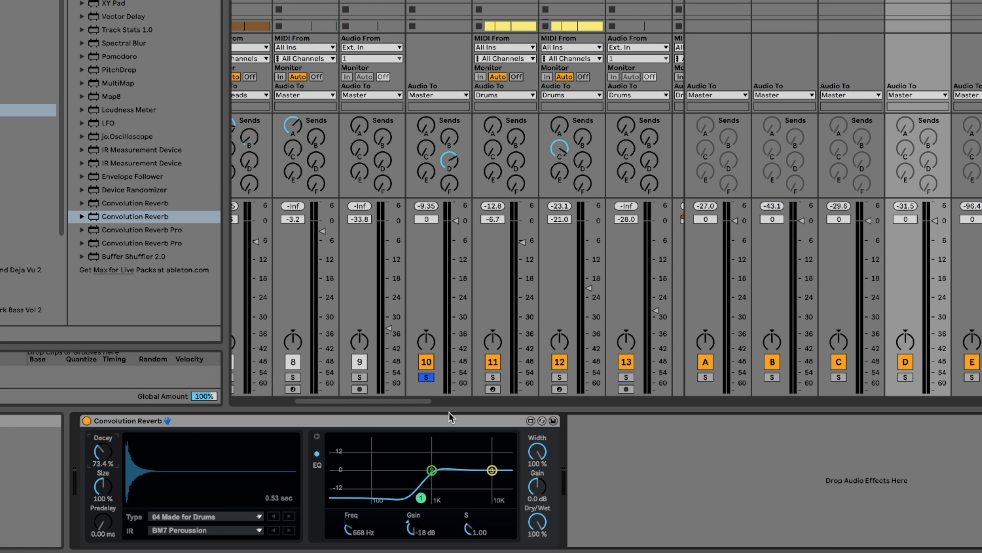
Review the device chain of Convolution Reverb, Utility, Saturator, Glue Compressor and Echo, highlighting the individual devices
left_click(445, 423)
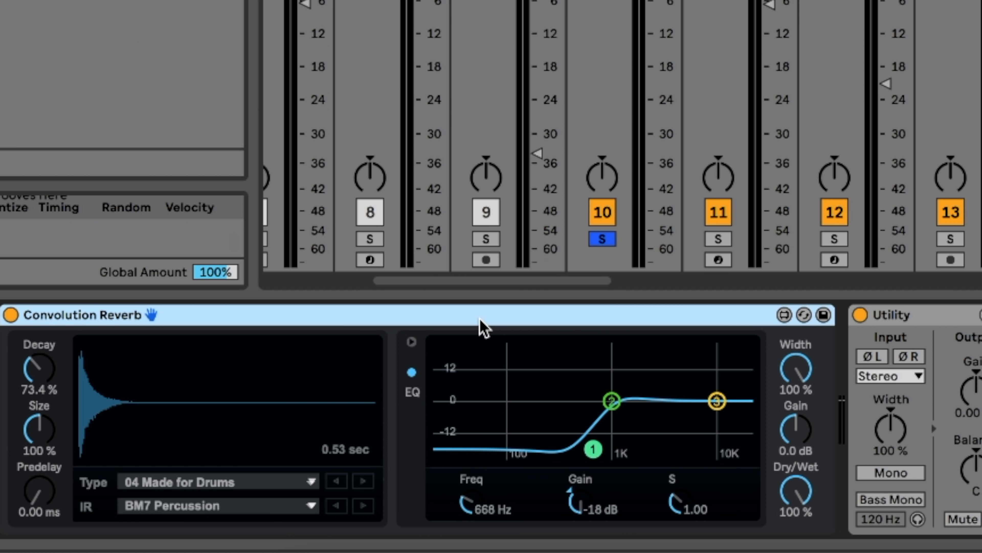
scroll(481, 321, "right", 3)
scroll(480, 319, "right", 10)
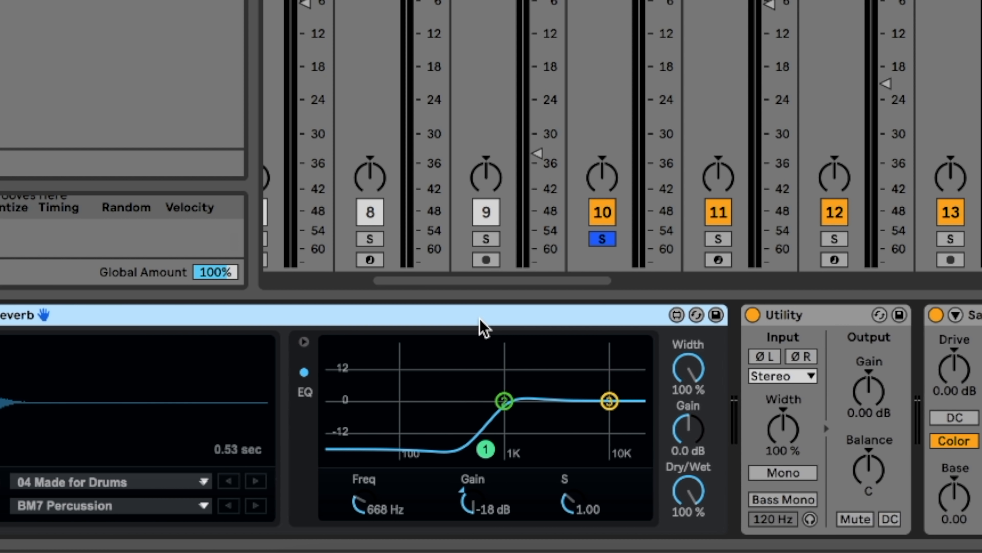
scroll(480, 319, "right", 6)
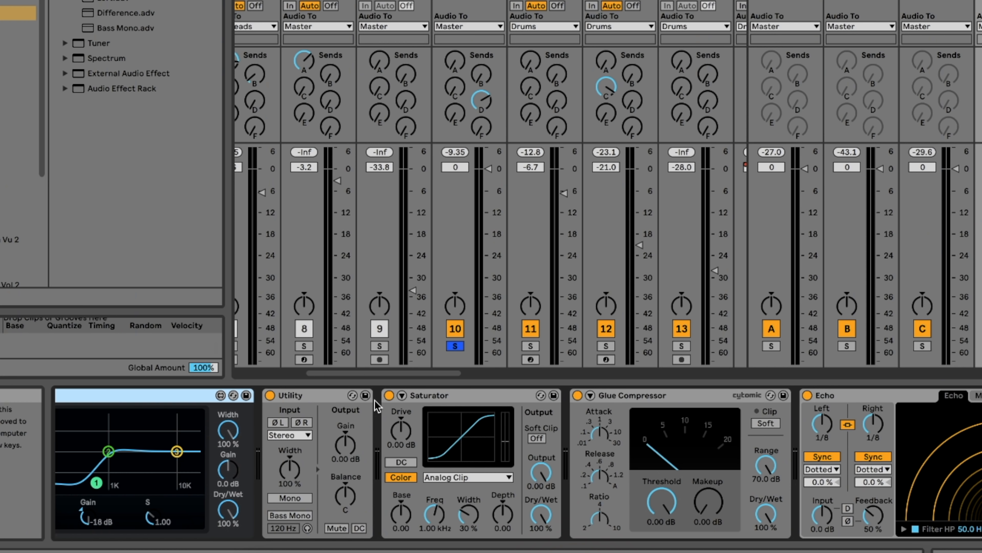
scroll(375, 401, "left", 6)
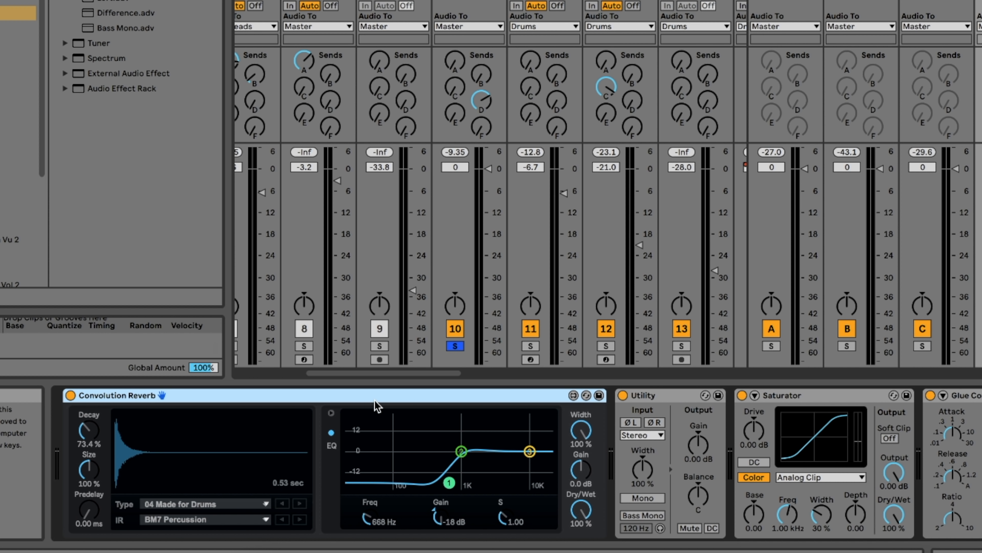
scroll(374, 400, "right", 3)
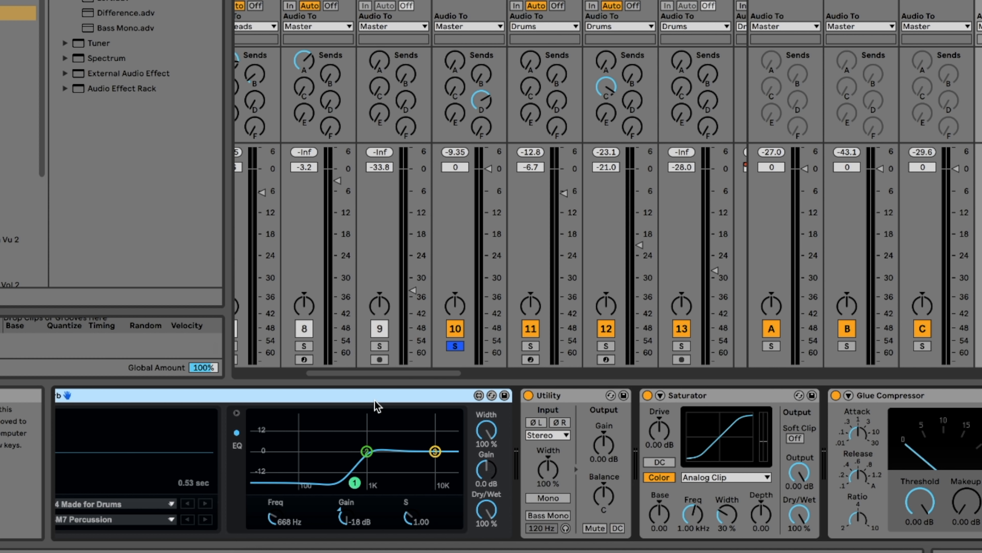
scroll(374, 400, "right", 8)
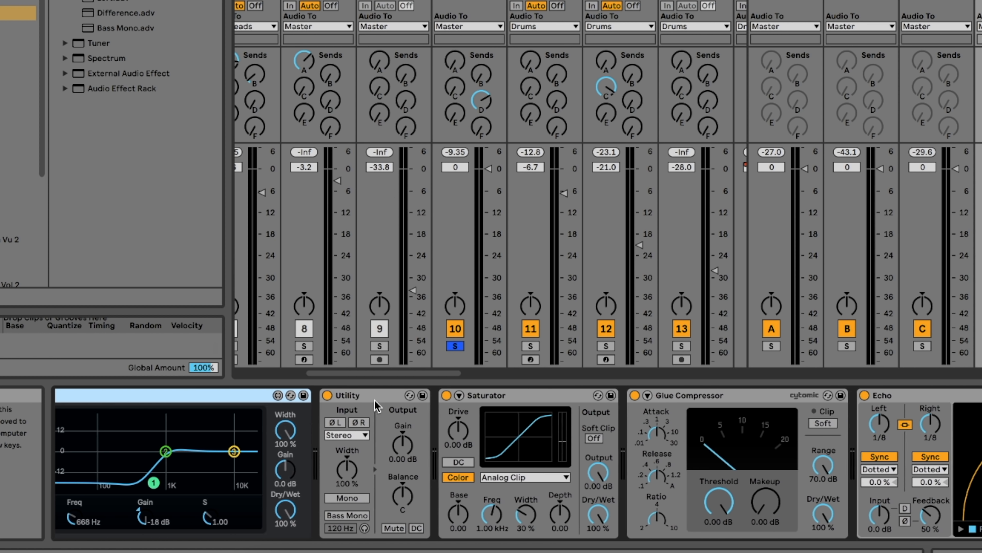
left_click(683, 396)
left_click(868, 398)
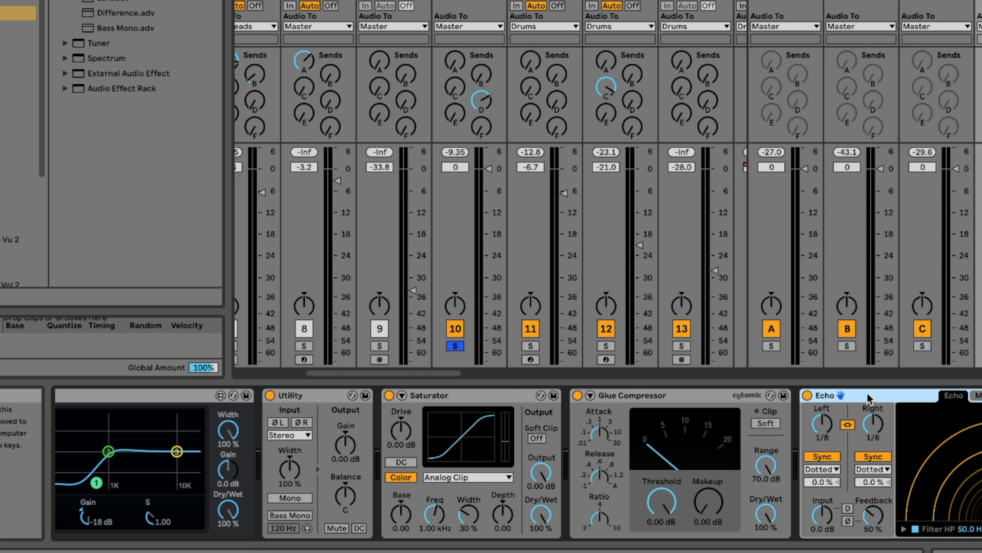
left_click(478, 396)
left_click(290, 398)
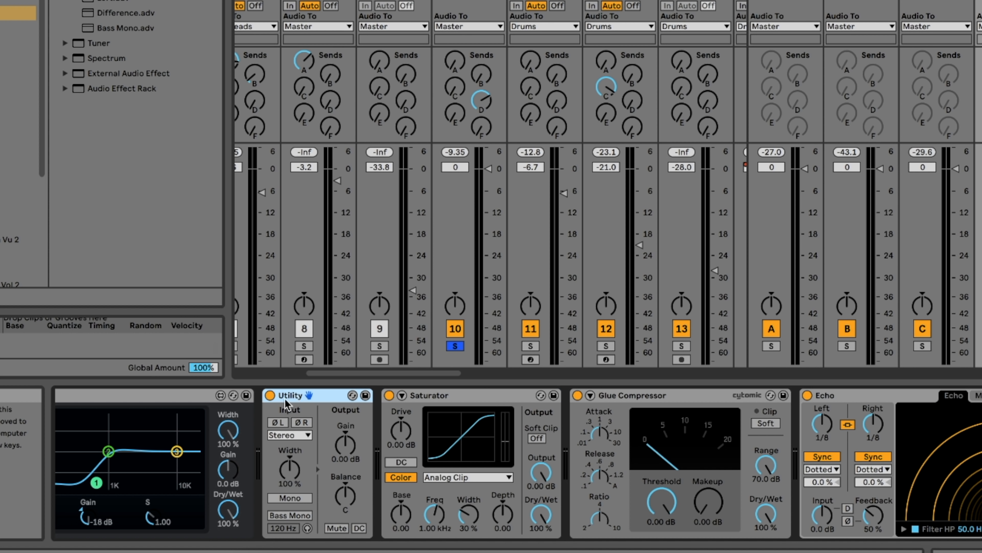
left_click(192, 402)
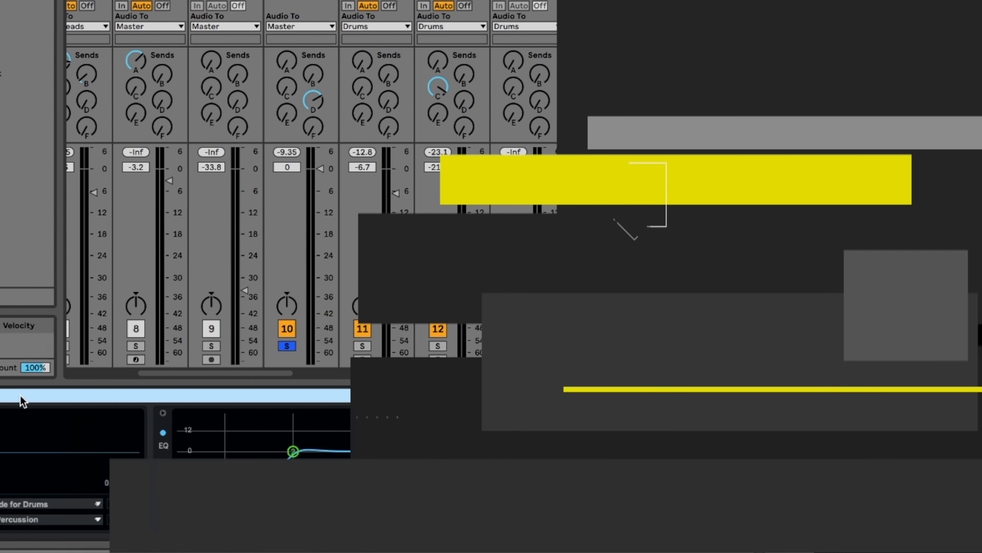